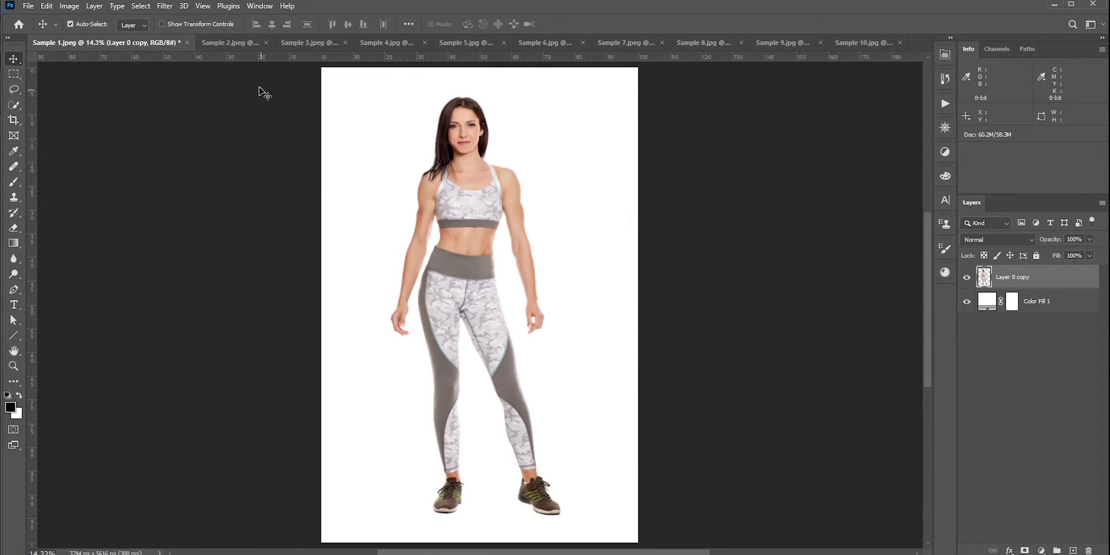
Browse the sample photos up to Sample 10, then return to Sample 1 and undo a trial shift of the woman
click(230, 42)
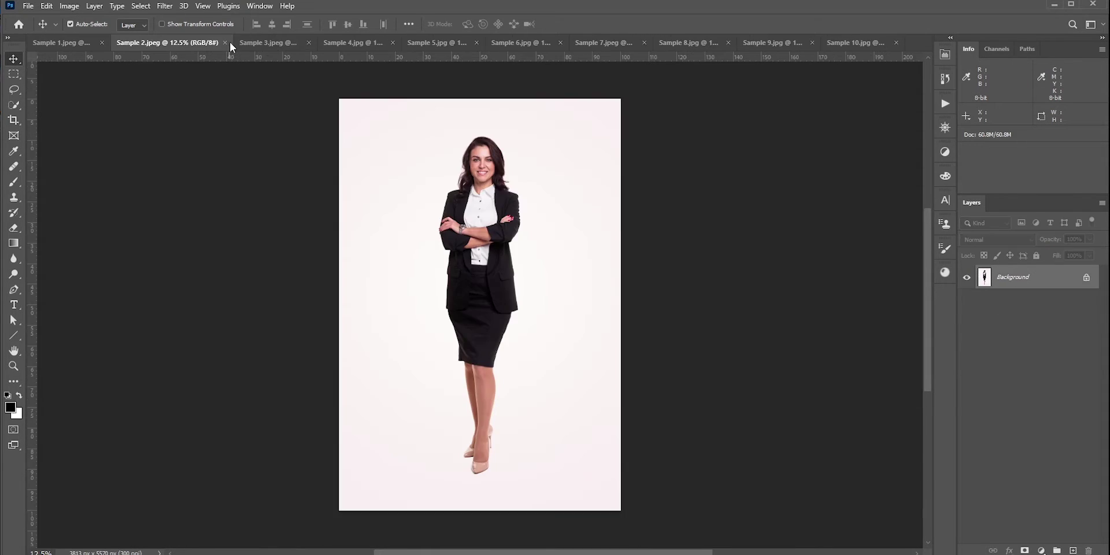
click(292, 43)
click(356, 42)
click(433, 43)
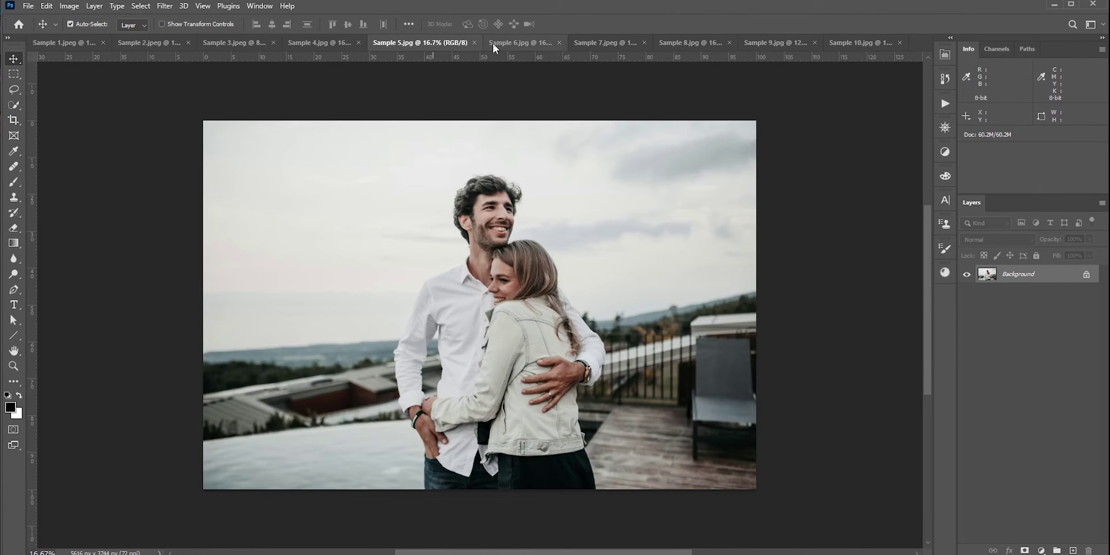
click(506, 43)
click(636, 43)
click(684, 44)
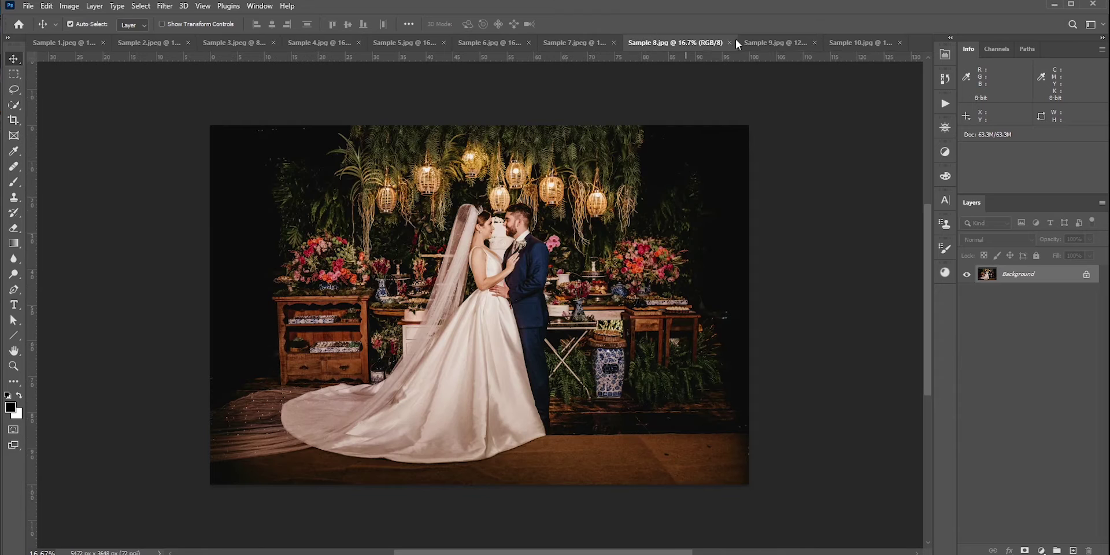
click(768, 43)
click(844, 44)
click(844, 44)
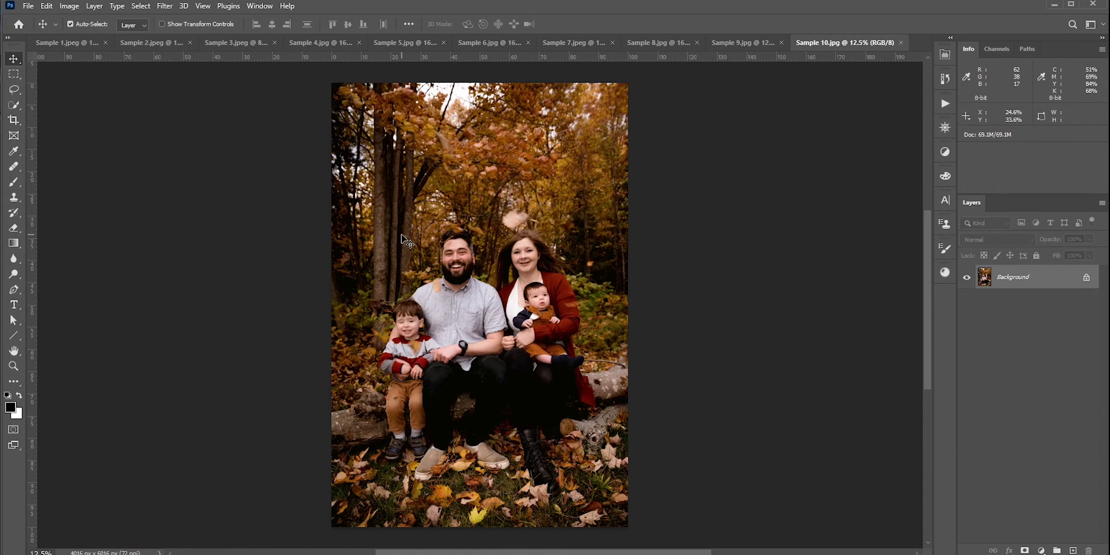
click(76, 44)
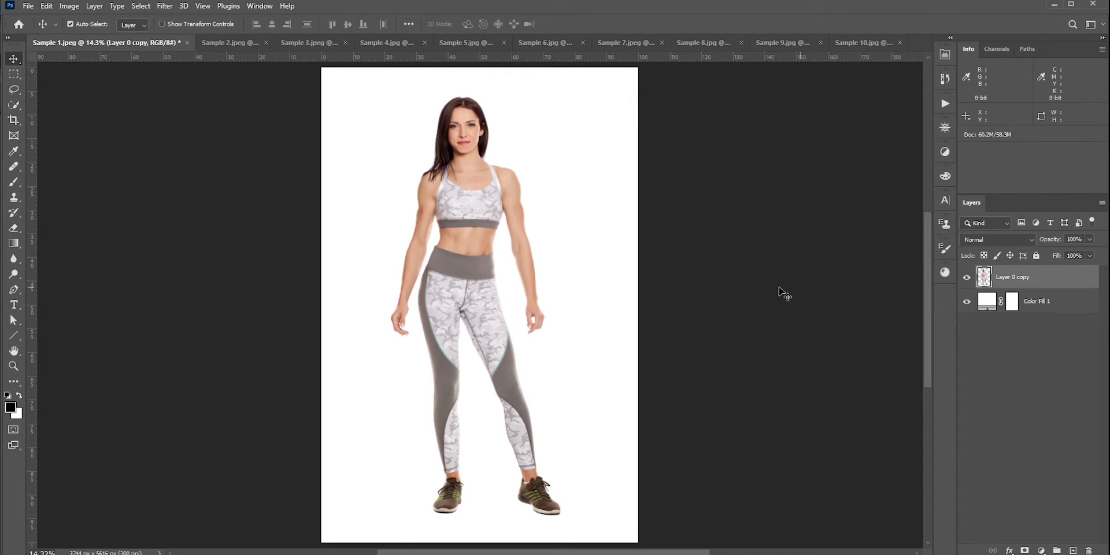
mouse_move(456, 273)
mouse_down()
mouse_move(447, 277)
mouse_move(491, 272)
mouse_move(437, 309)
mouse_move(430, 297)
mouse_move(477, 240)
mouse_move(492, 310)
mouse_move(459, 256)
mouse_up()
key(ctrl+z)
On a new layer, circle the woman's lower legs, thighs and waist in green
key(ctrl+shift+alt+n)
key(b)
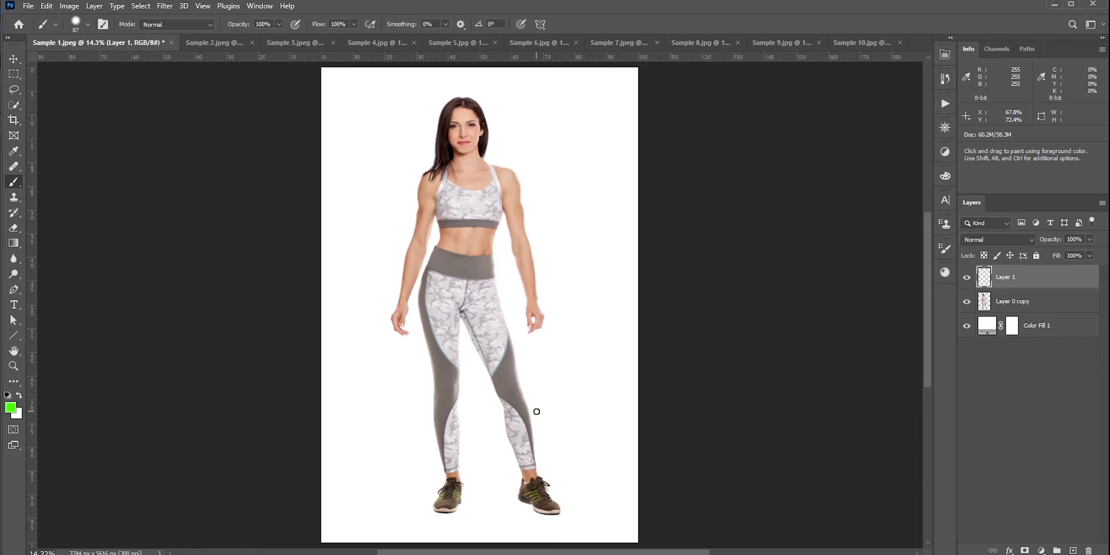
mouse_move(543, 407)
mouse_down()
mouse_move(489, 404)
mouse_move(413, 447)
mouse_move(533, 466)
mouse_move(531, 408)
mouse_up()
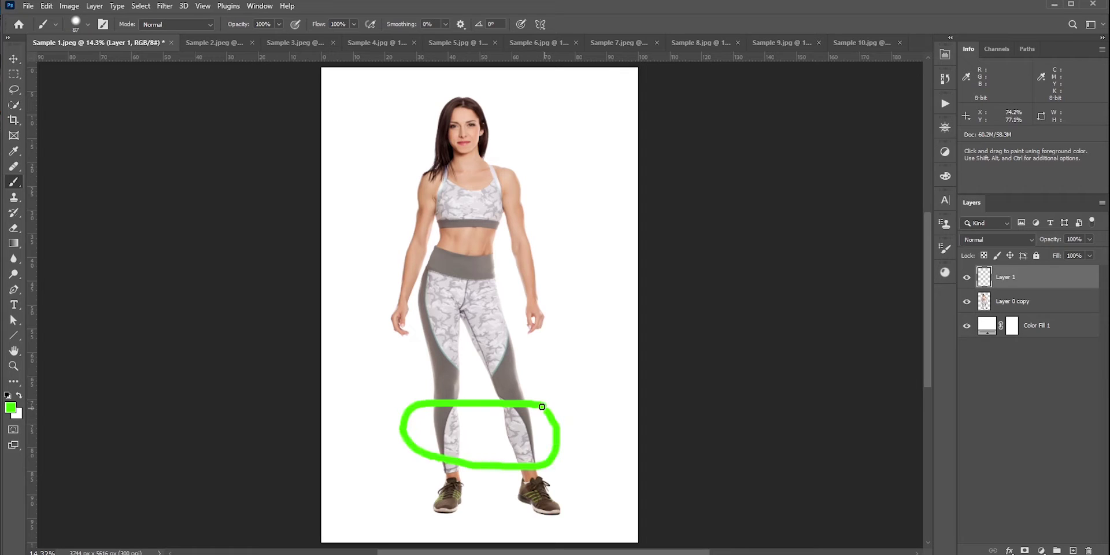
mouse_move(496, 286)
mouse_down()
mouse_move(442, 371)
mouse_move(509, 288)
mouse_up()
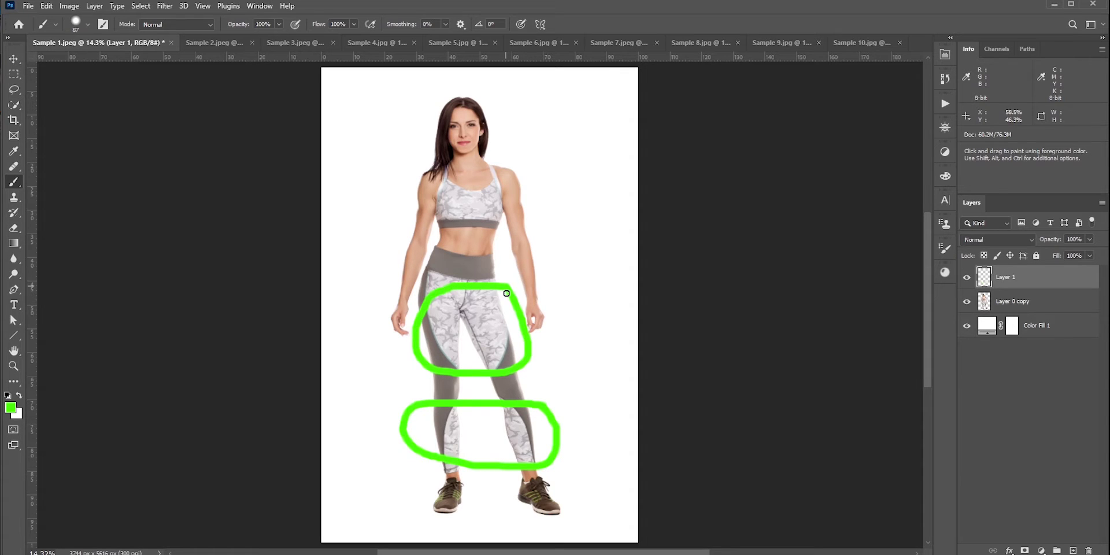
mouse_move(497, 231)
mouse_down()
mouse_move(431, 237)
mouse_move(427, 259)
mouse_move(484, 267)
mouse_move(506, 235)
mouse_up()
Mark red X's over the right shoe, beside the waist, across the face and at the knees
drag(559, 478, 519, 522)
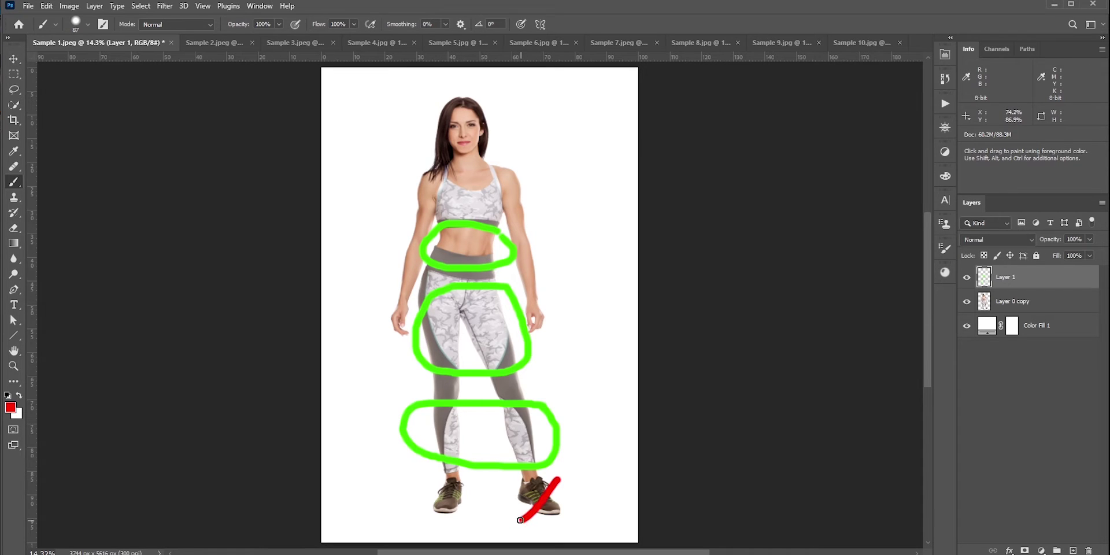
drag(509, 482, 571, 511)
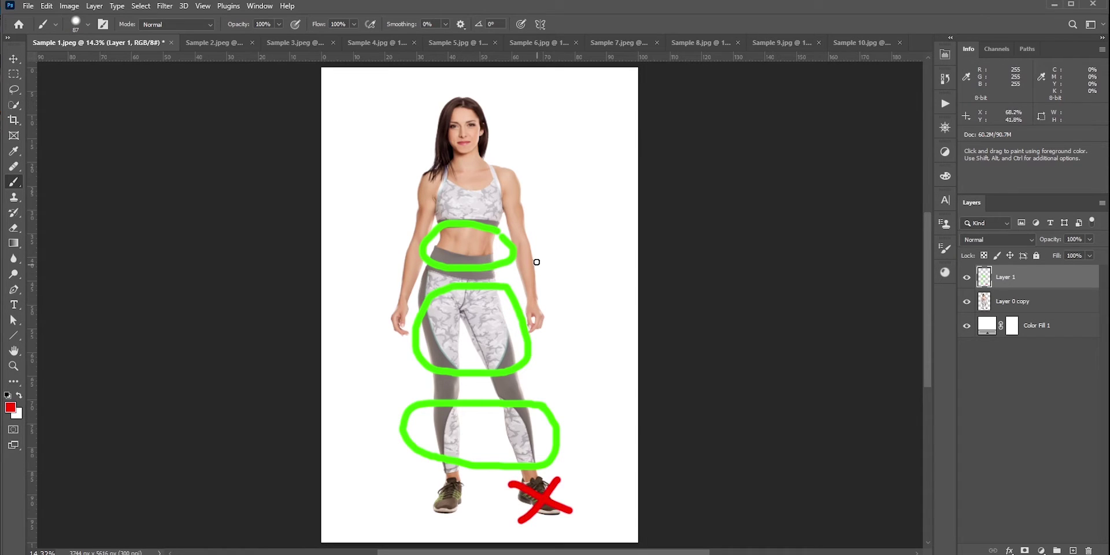
mouse_move(535, 251)
mouse_down()
mouse_move(535, 303)
mouse_move(559, 298)
mouse_up()
click(521, 269)
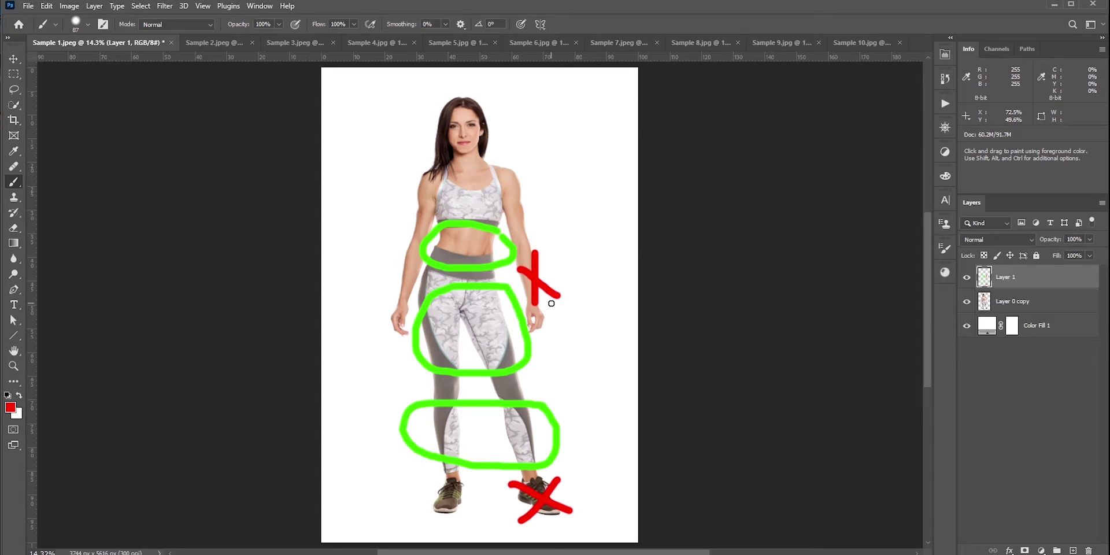
drag(481, 102, 434, 167)
click(408, 116)
shift+click(512, 163)
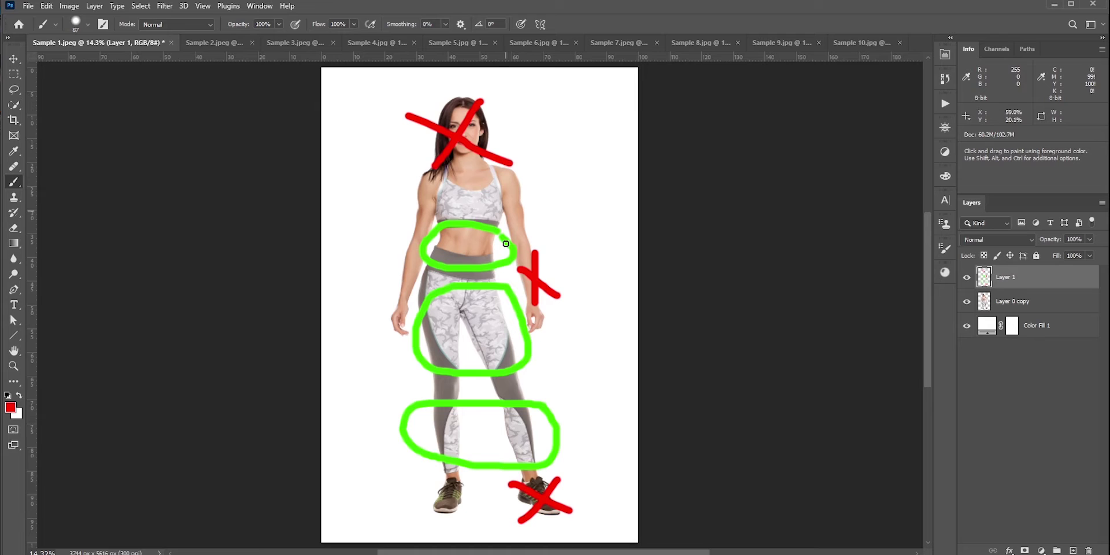
drag(521, 375, 505, 399)
drag(498, 378, 534, 397)
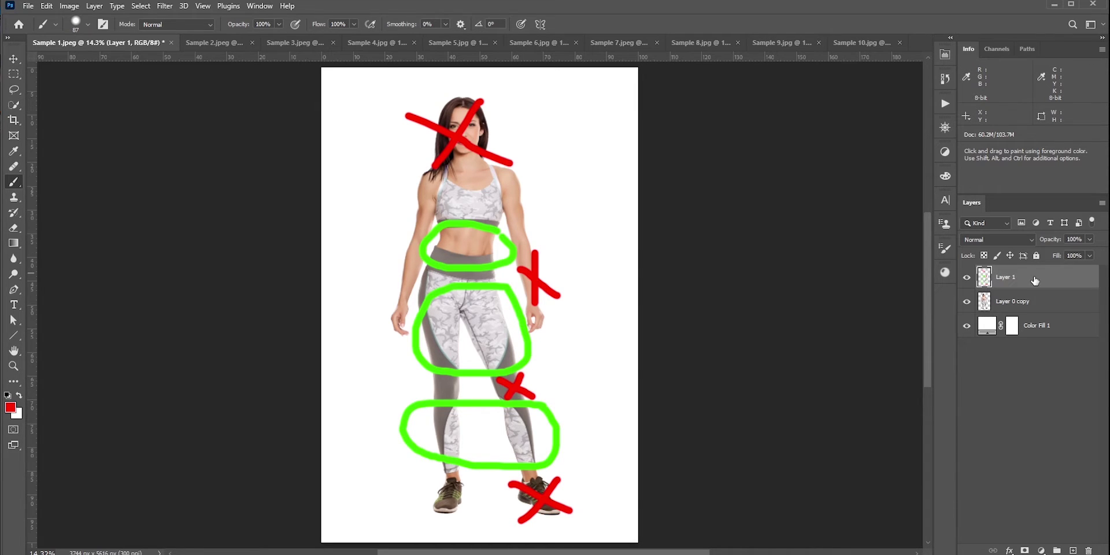
Delete the annotation layer, reset the colours to default black and return to the Move tool
drag(1032, 281, 1089, 551)
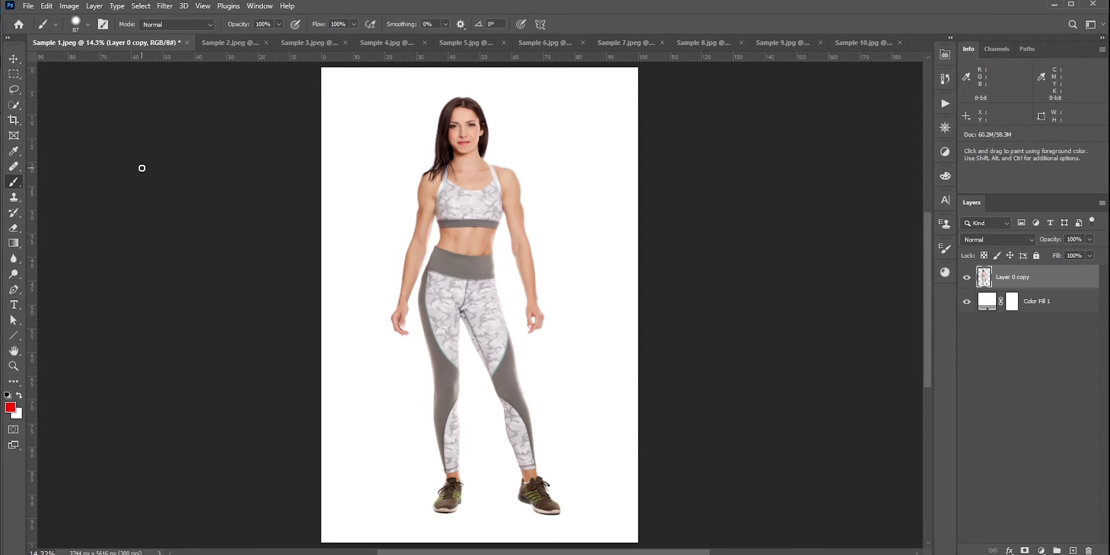
key(d)
click(13, 59)
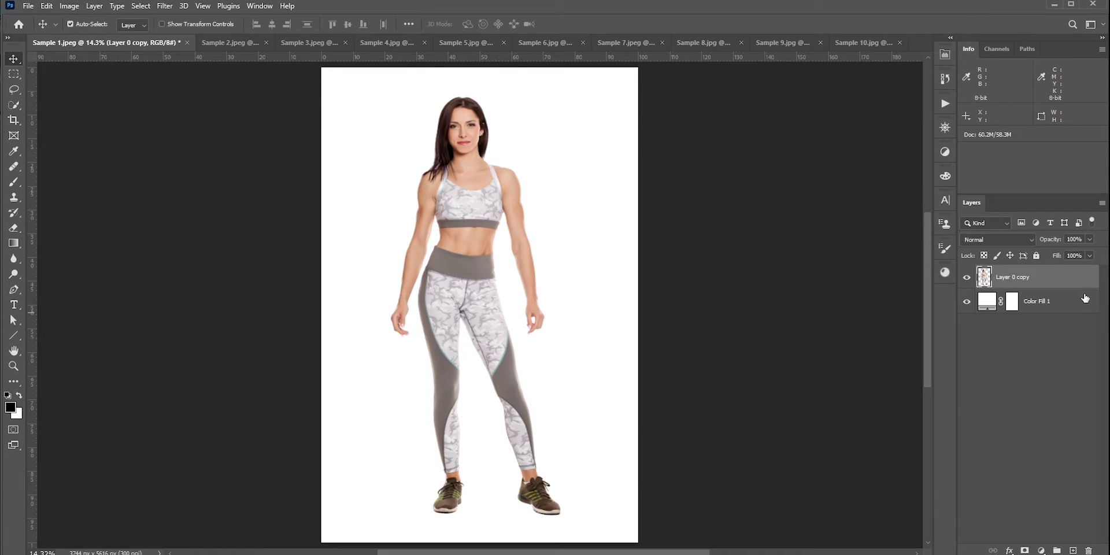
Convert Layer 0 copy to a Smart Object, test-stretch its height, then cancel the transform
right_click(1050, 276)
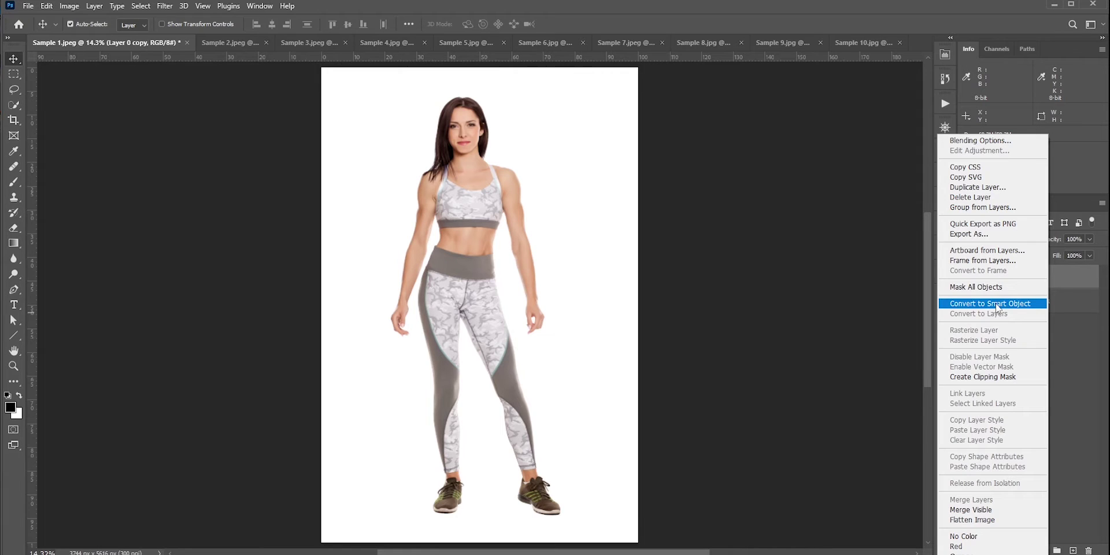
click(997, 305)
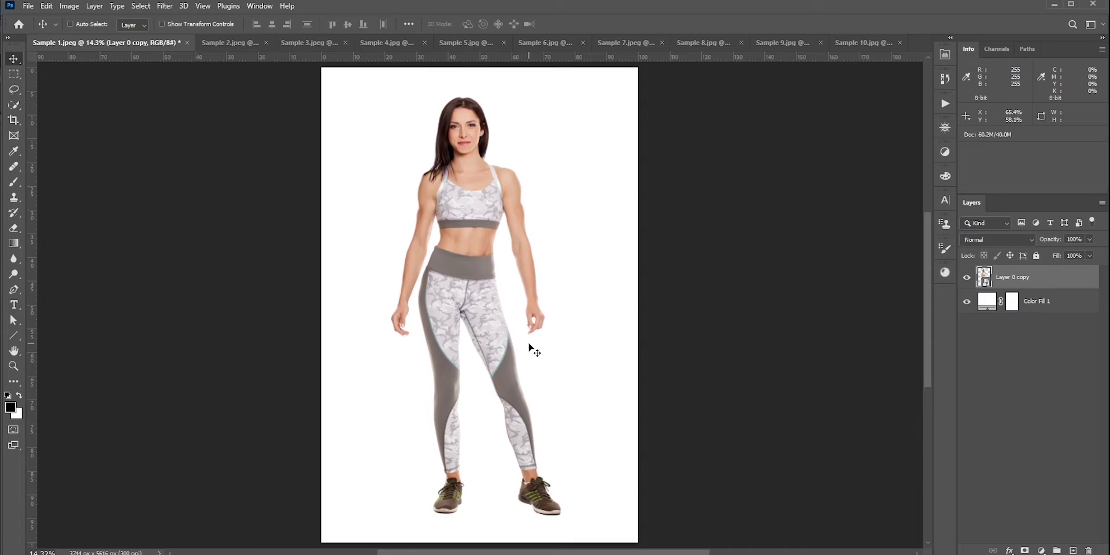
key(ctrl+t)
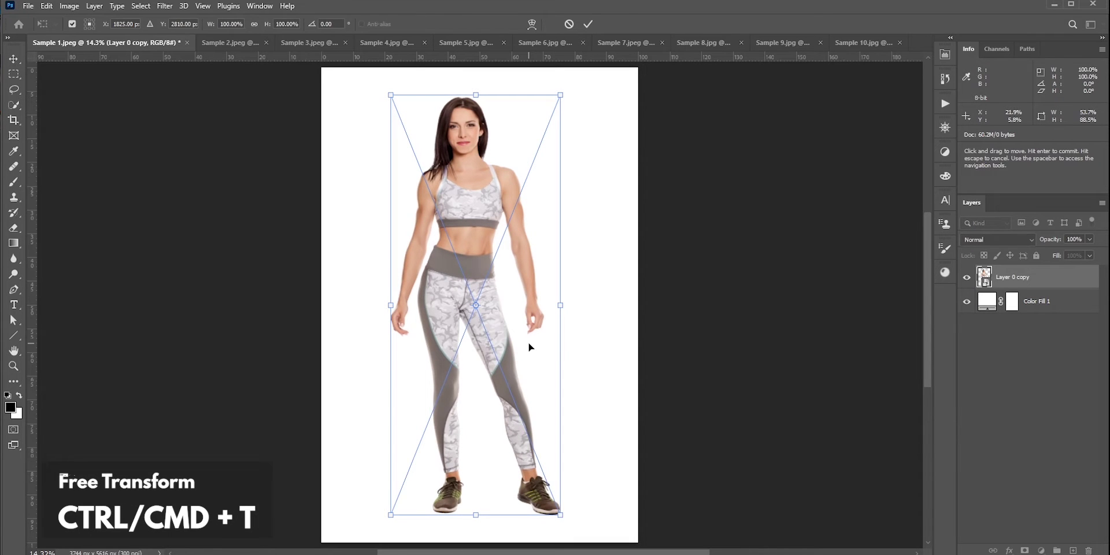
drag(476, 94, 485, 76)
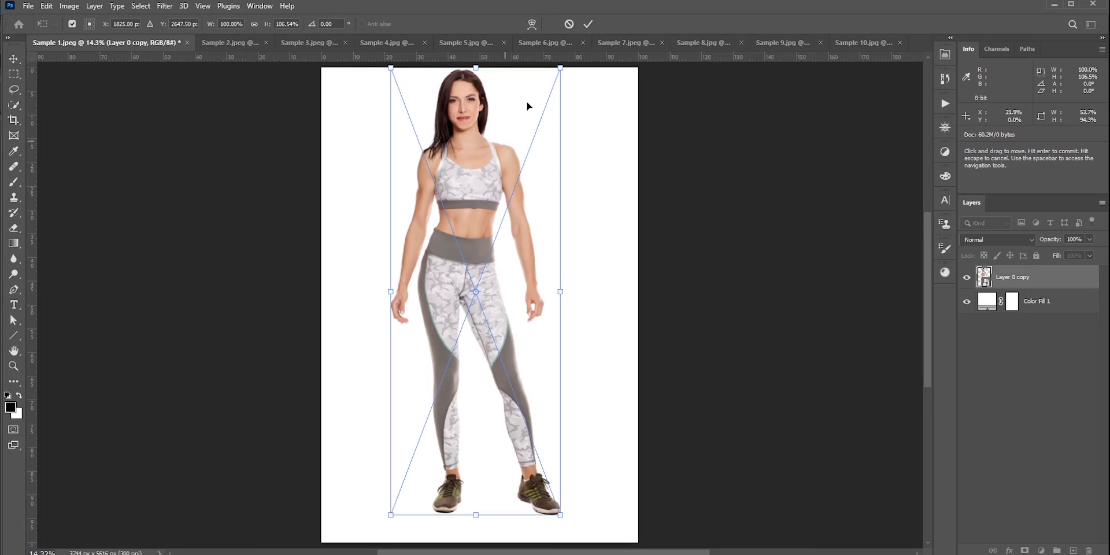
click(570, 25)
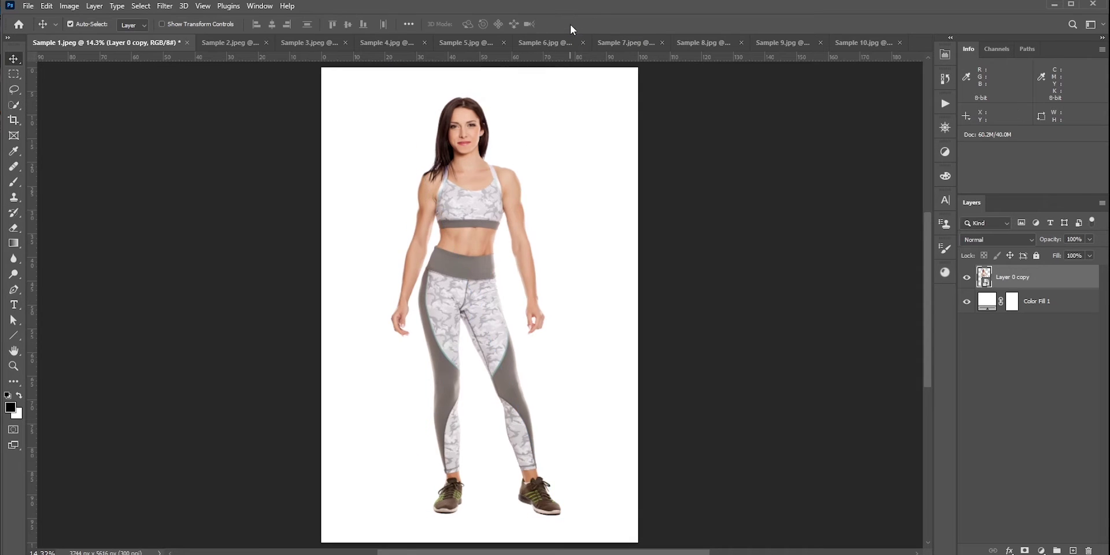
key(ctrl)
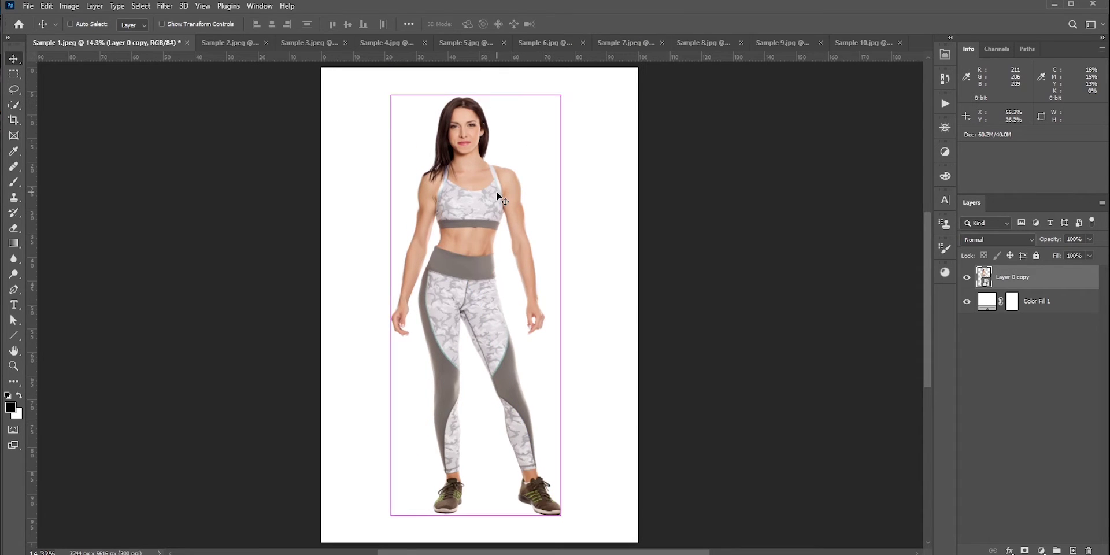
Switch the woman's free transform into Warp mode, undoing an accidental side bend
key(ctrl+t)
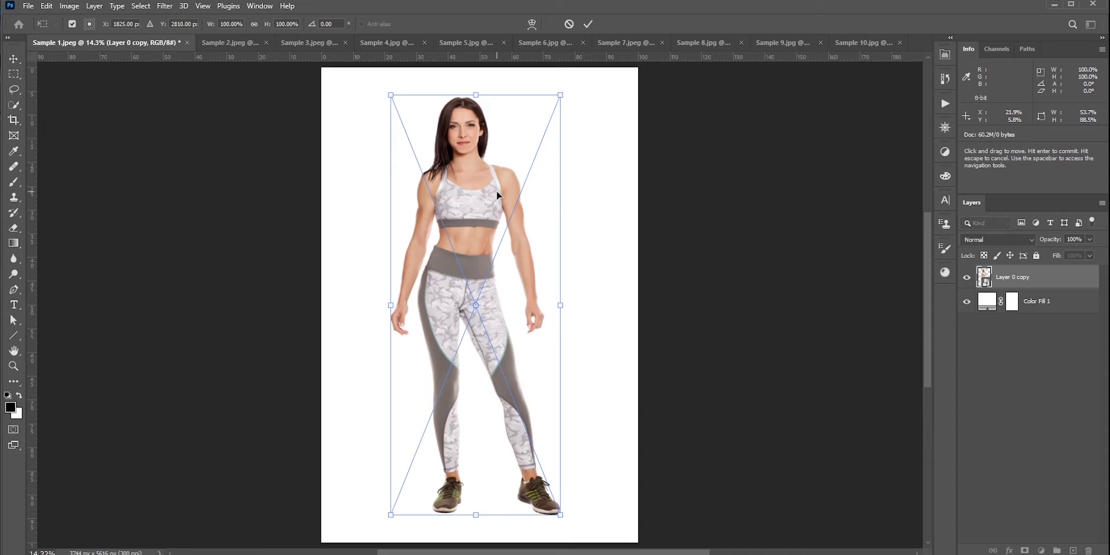
right_click(485, 188)
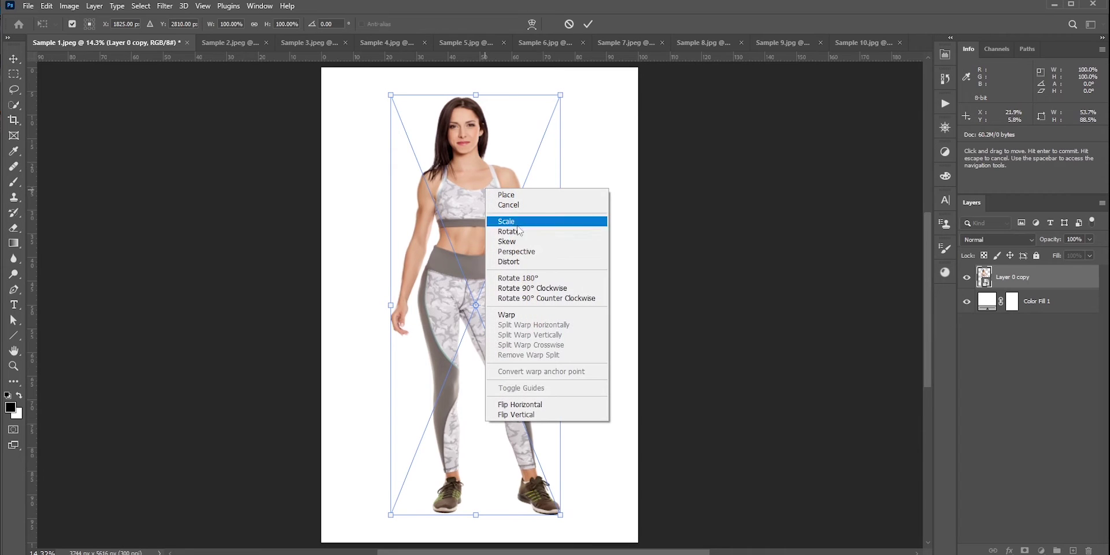
click(540, 318)
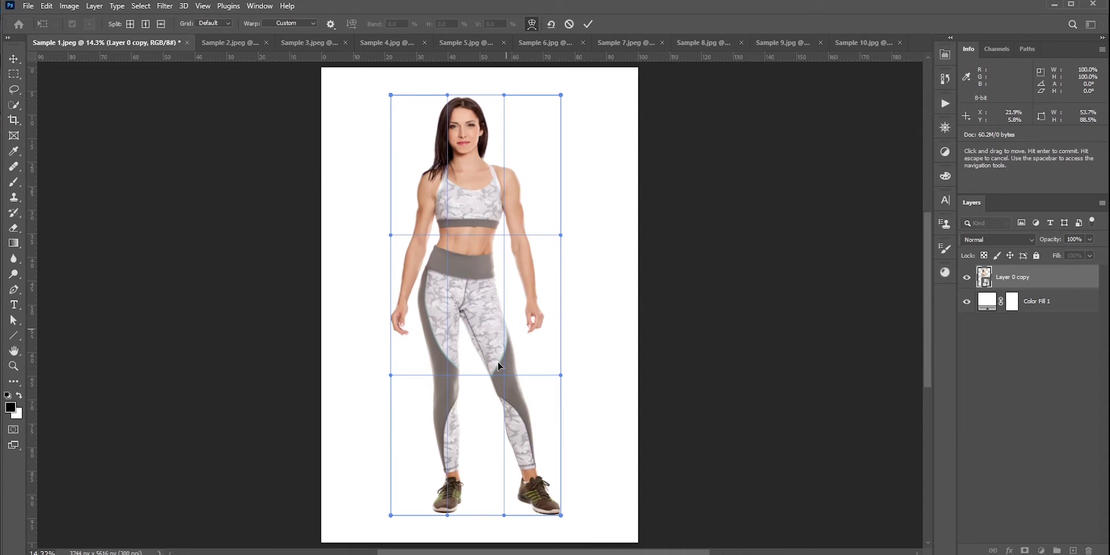
mouse_move(392, 381)
mouse_down()
mouse_move(373, 384)
mouse_move(382, 370)
mouse_up()
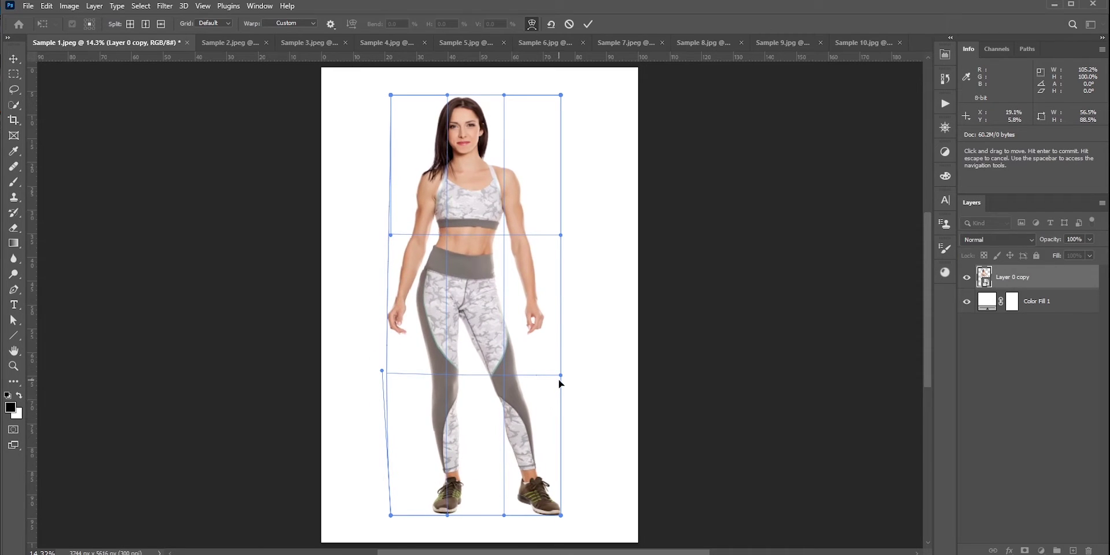
key(ctrl+z)
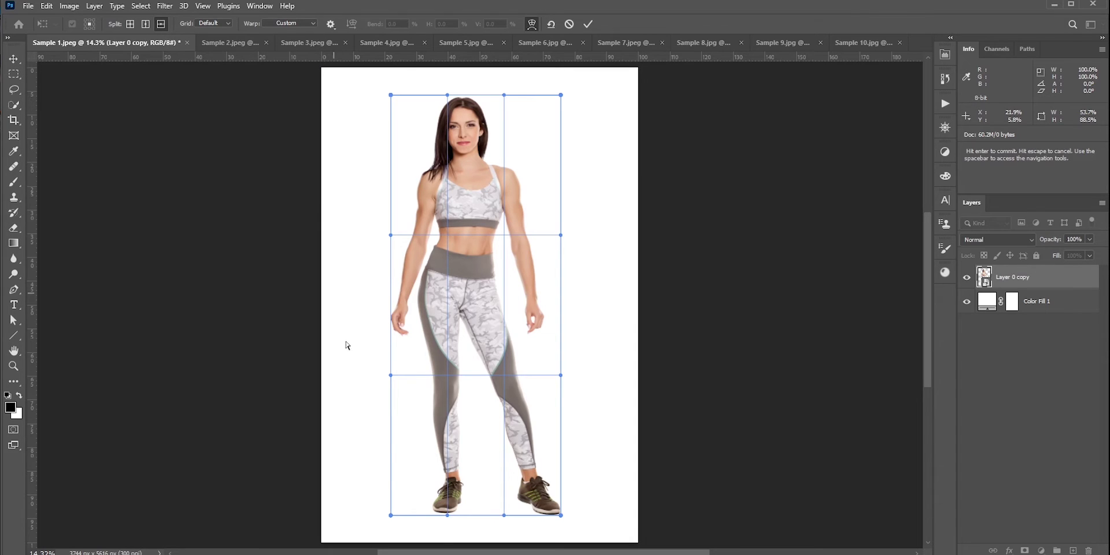
Split the warp horizontally at knee height and drag the top handles up to stretch the upper body
click(441, 475)
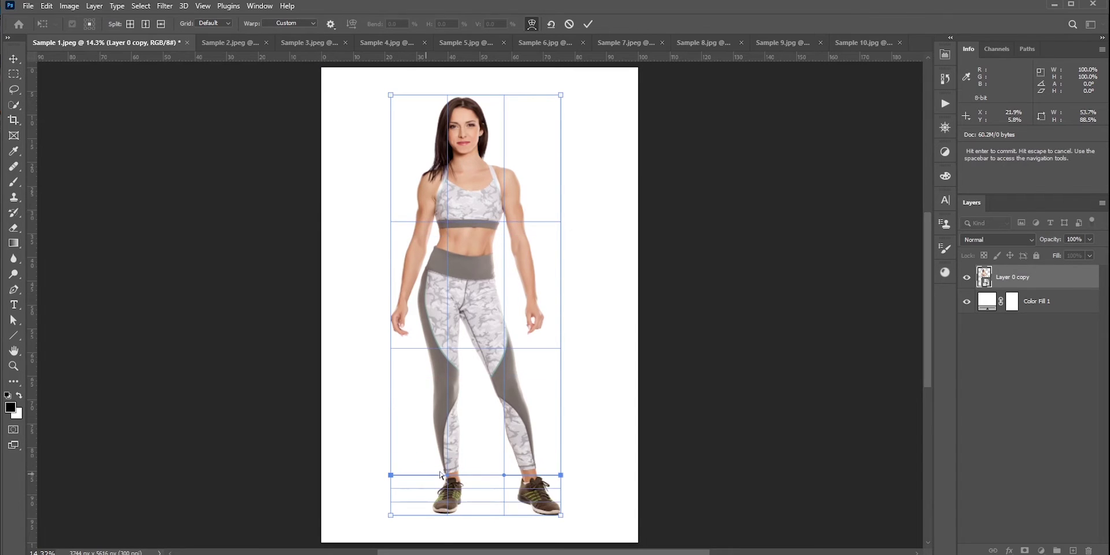
click(161, 24)
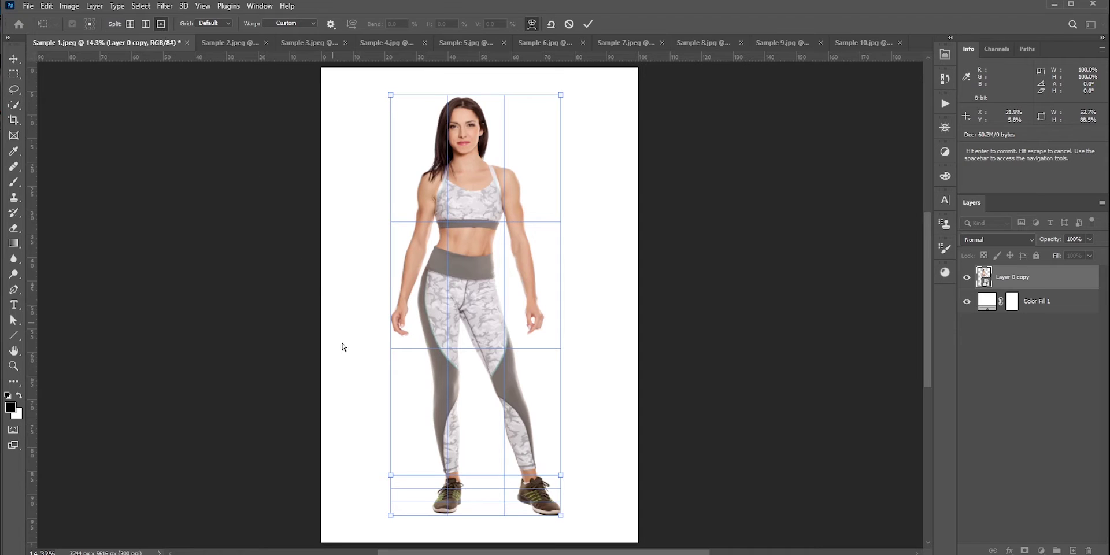
click(398, 411)
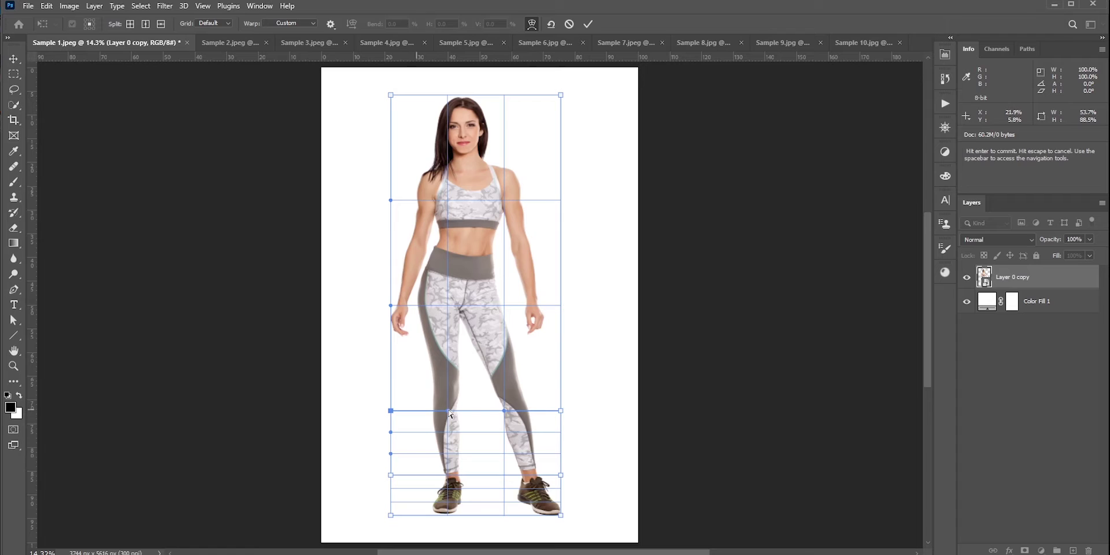
shift+click(391, 95)
shift+click(560, 95)
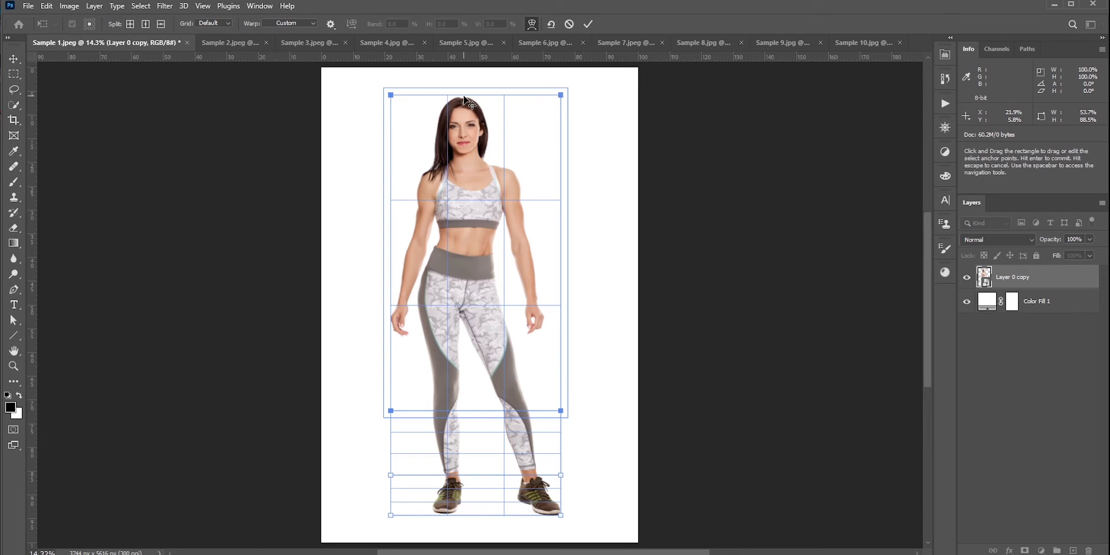
drag(465, 100, 466, 88)
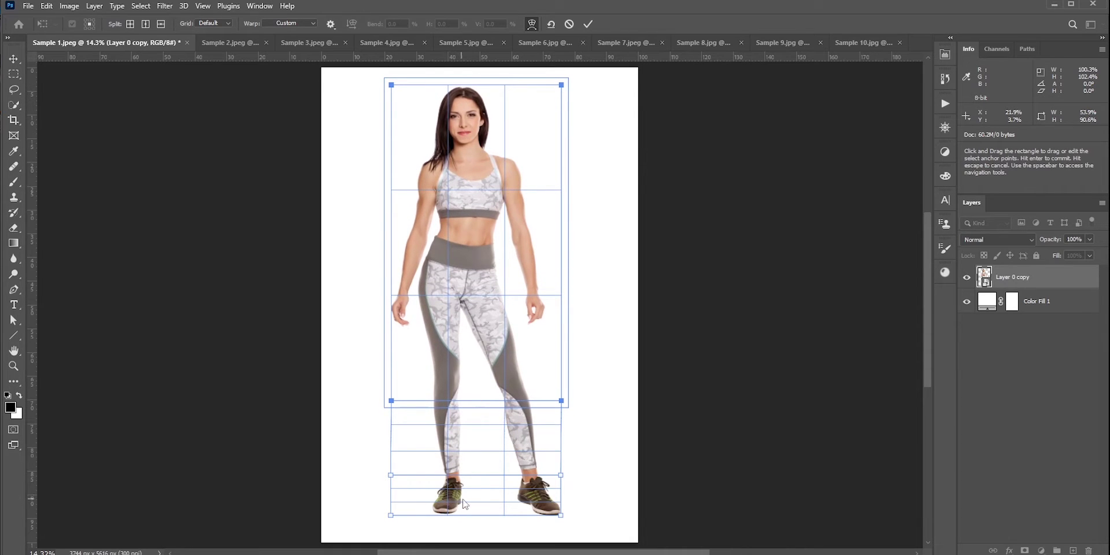
Commit the split warp, then re-enter Warp on the figure and cancel it
click(588, 25)
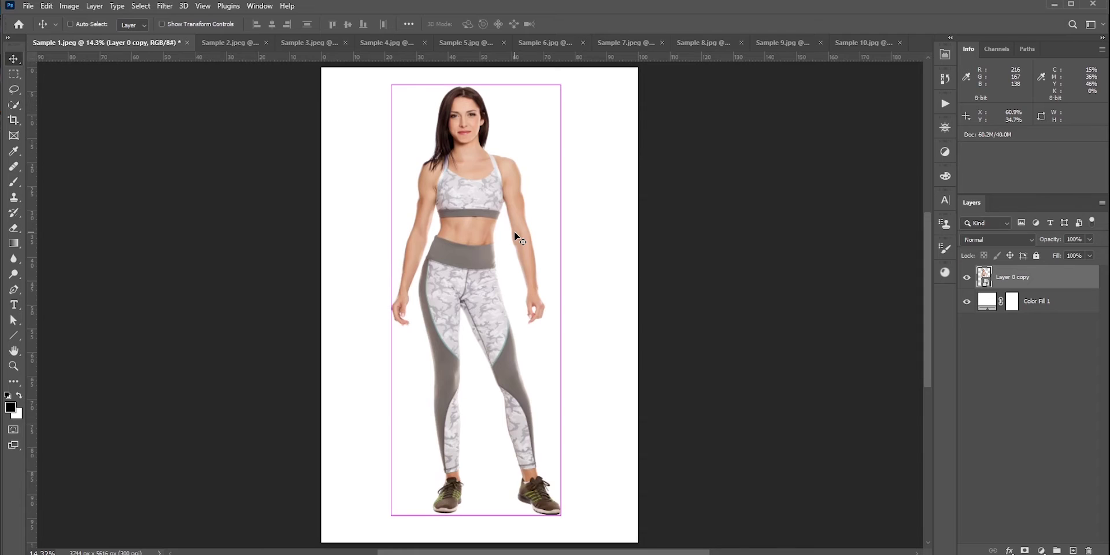
key(ctrl+t)
right_click(470, 228)
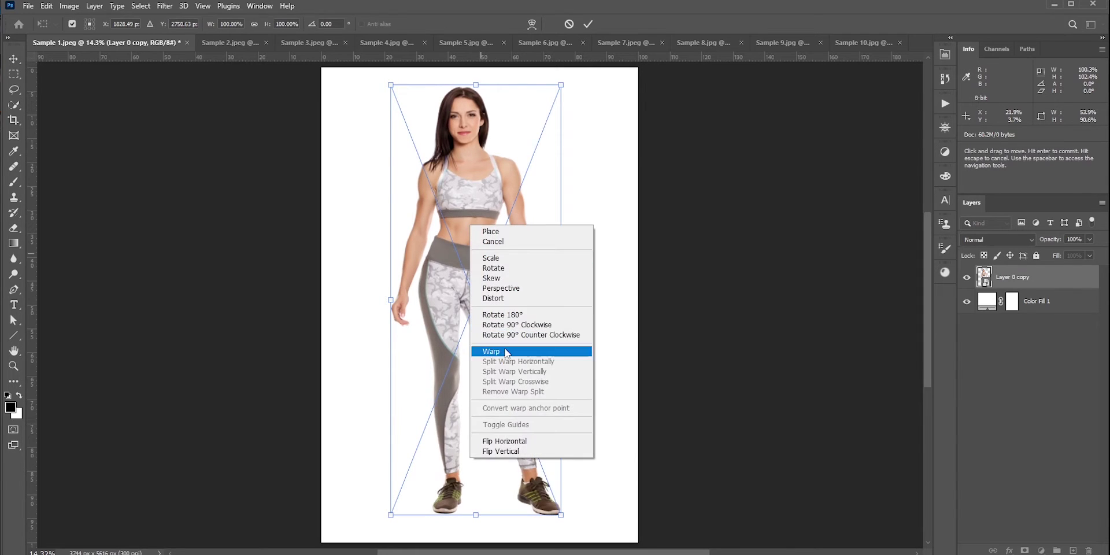
click(491, 350)
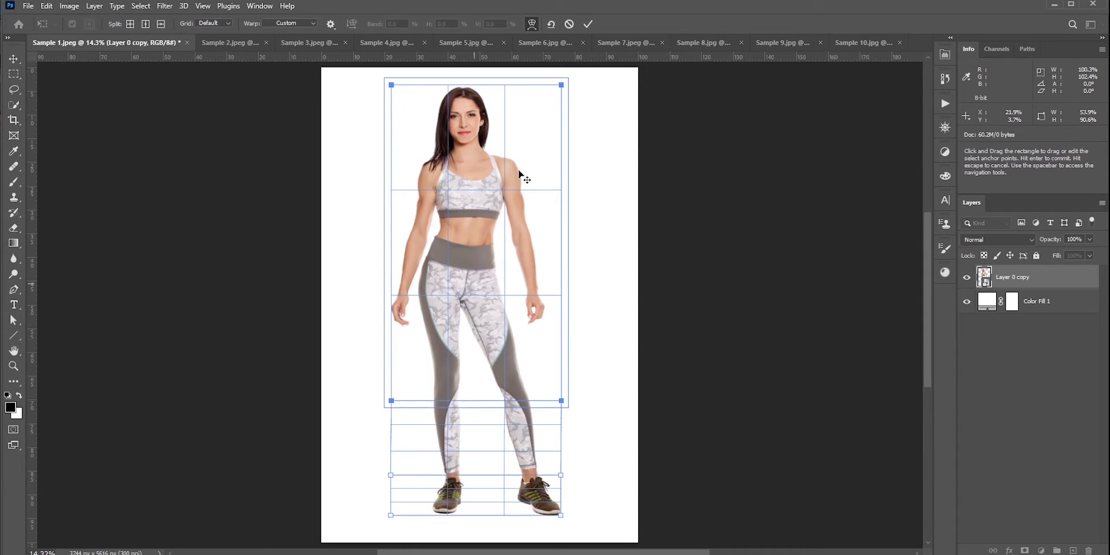
click(569, 25)
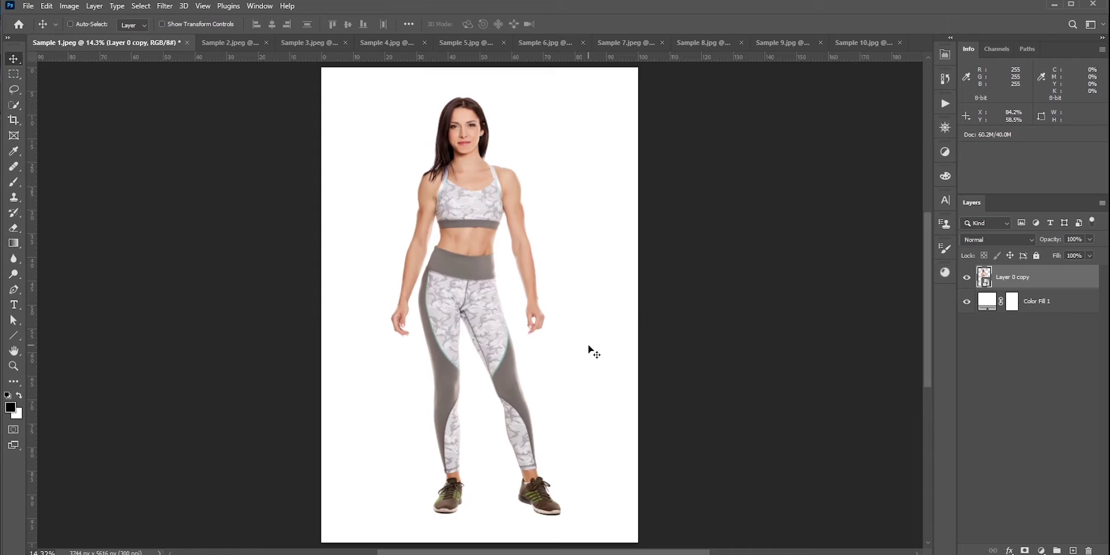
key(ctrl+t)
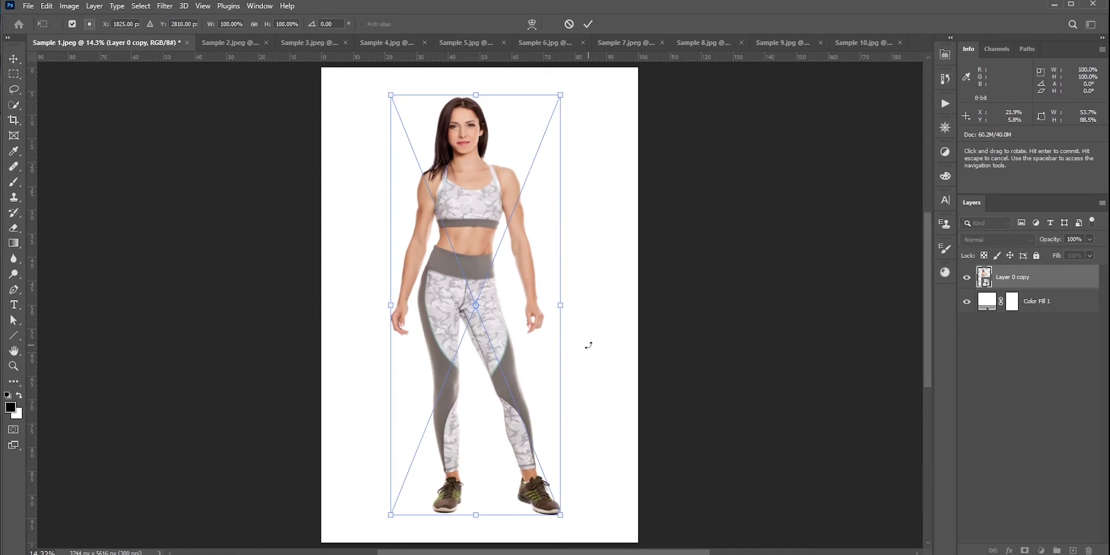
right_click(468, 249)
click(501, 373)
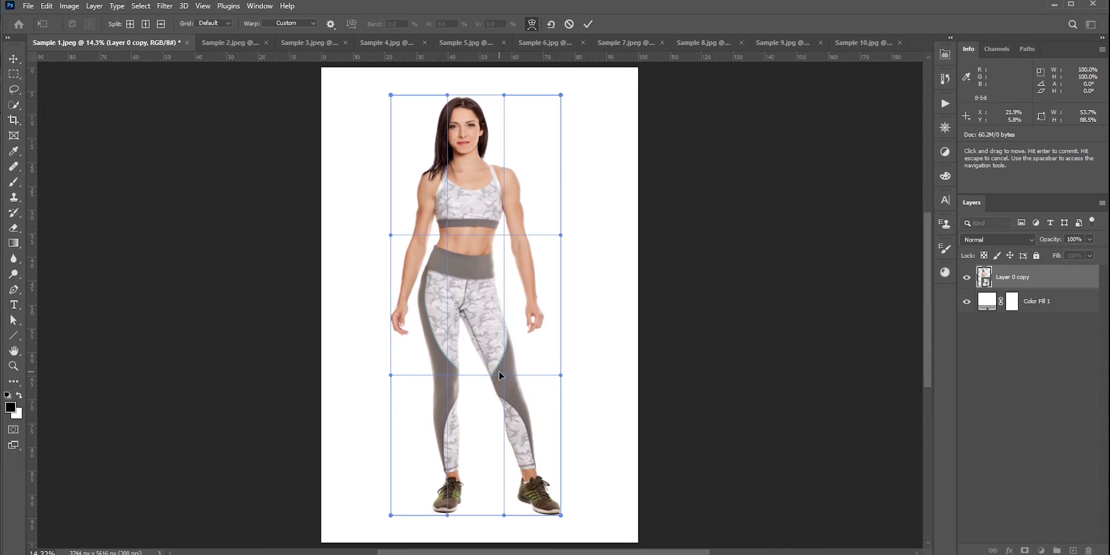
click(161, 24)
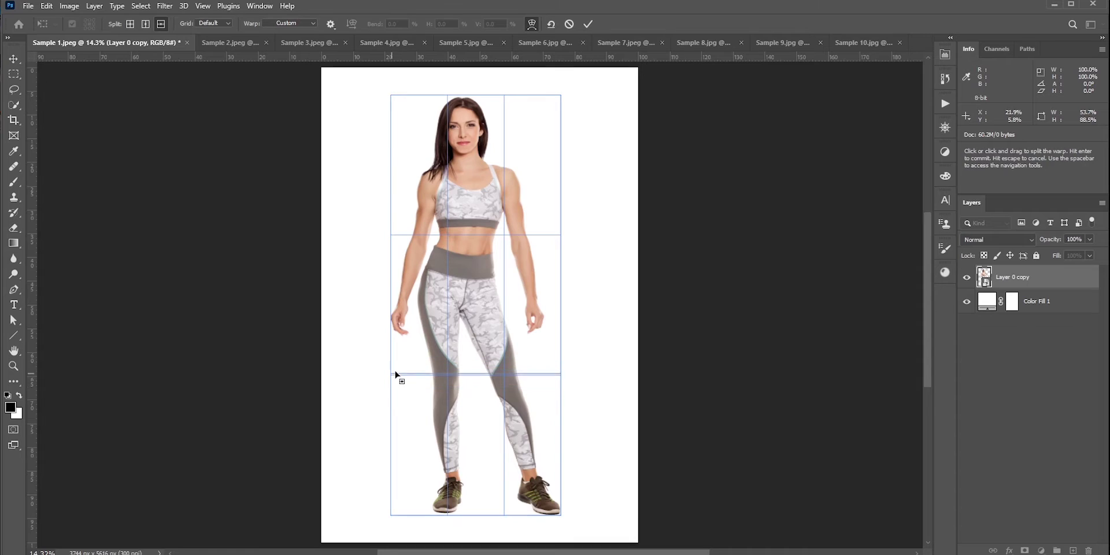
click(391, 367)
click(161, 24)
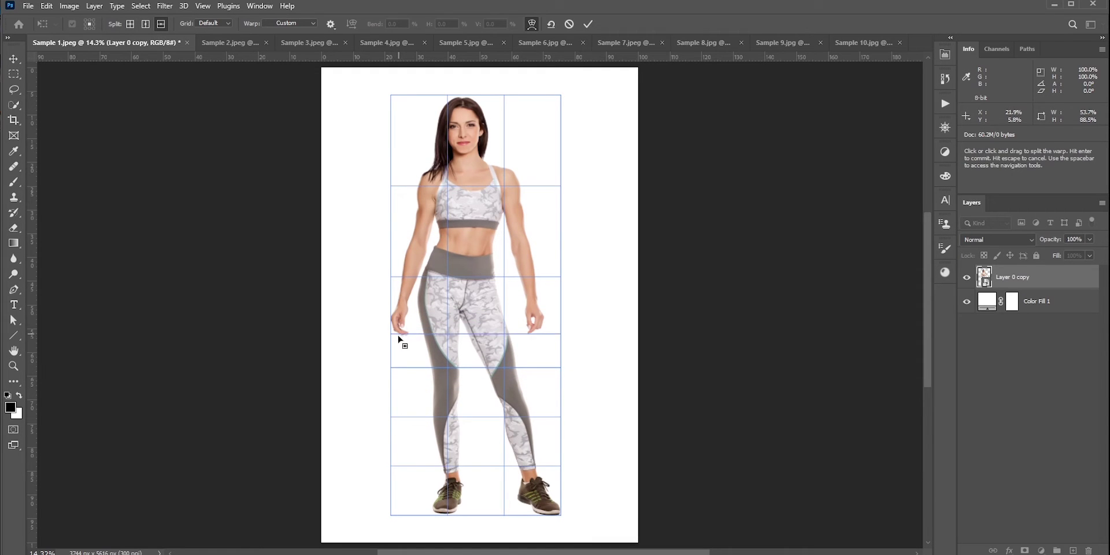
click(394, 338)
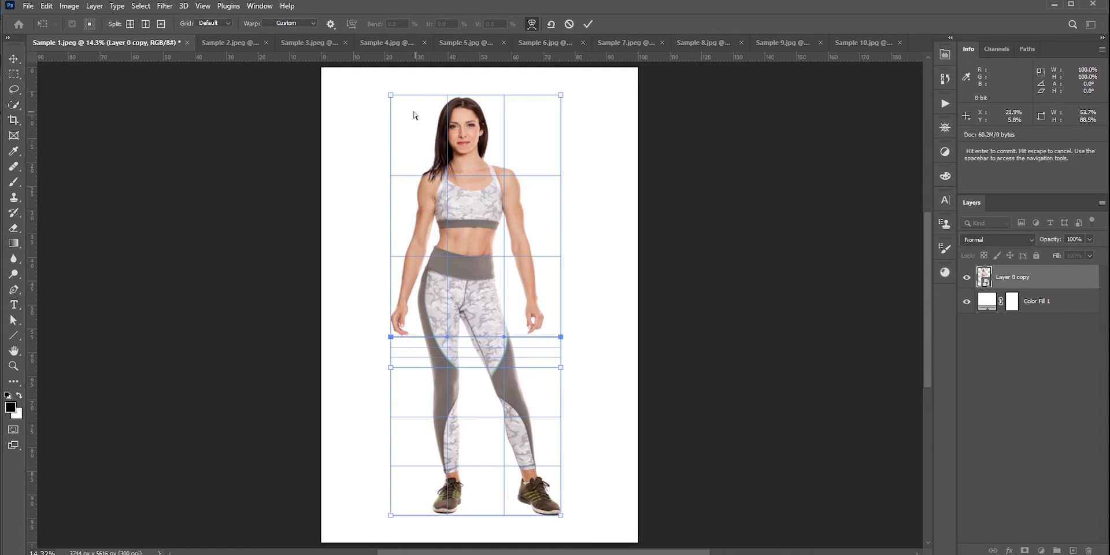
drag(384, 81, 568, 338)
drag(479, 100, 479, 89)
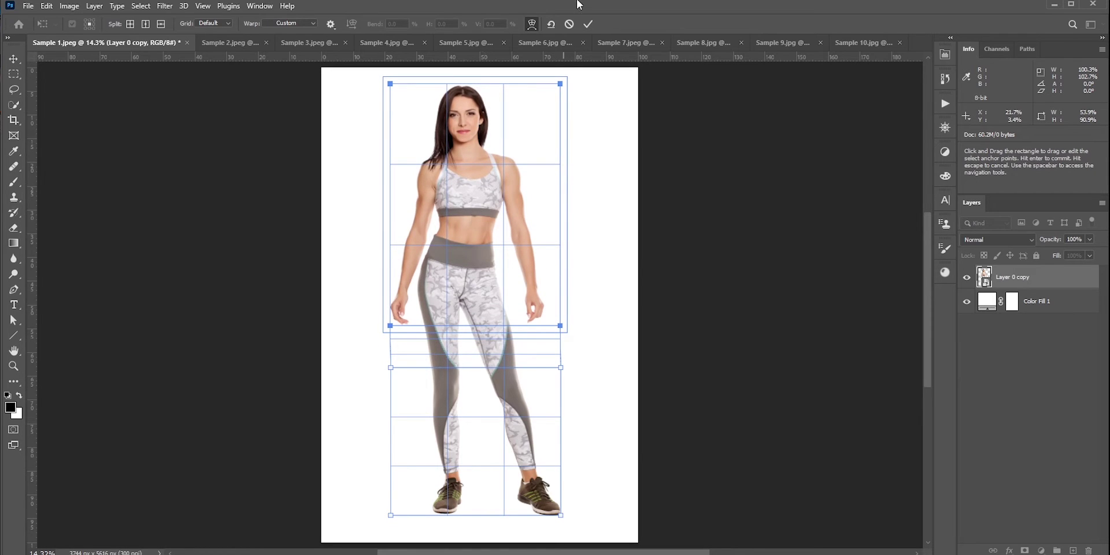
key(ctrl+z)
key(ctrl+z)
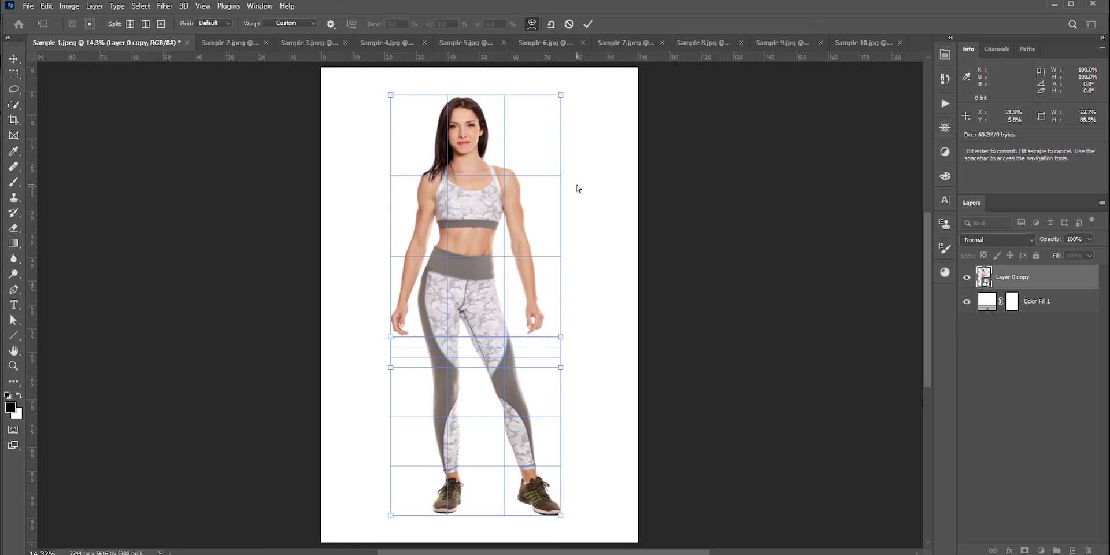
key(ctrl+z)
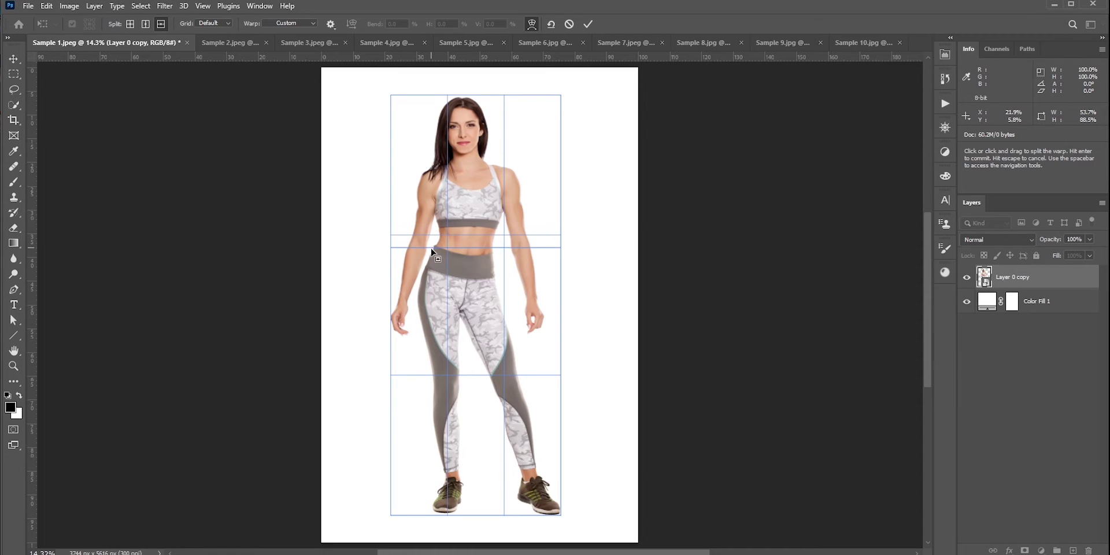
Cancel the warp and start Edit > Puppet Warp on the figure
click(570, 25)
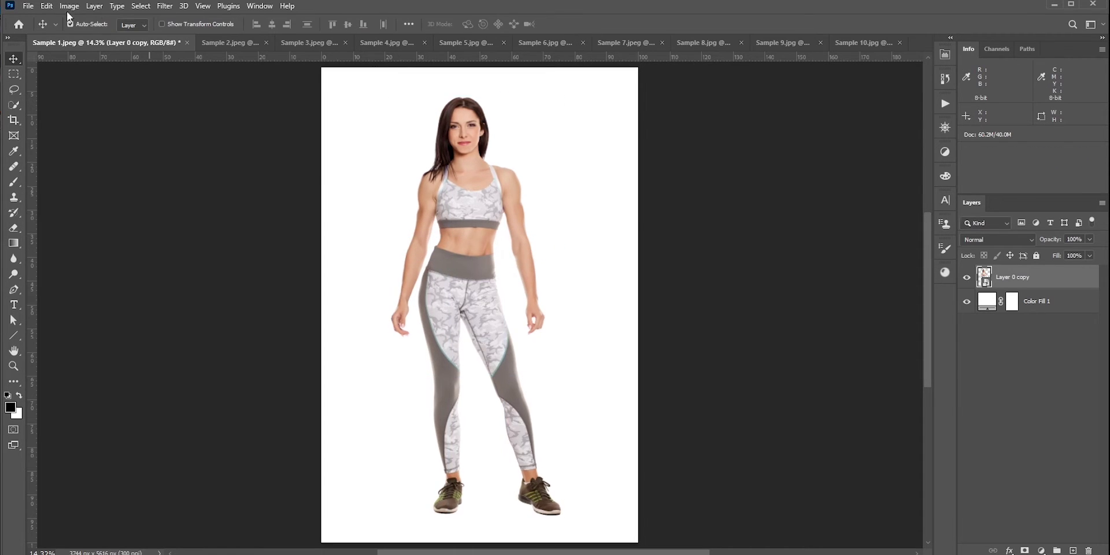
click(46, 6)
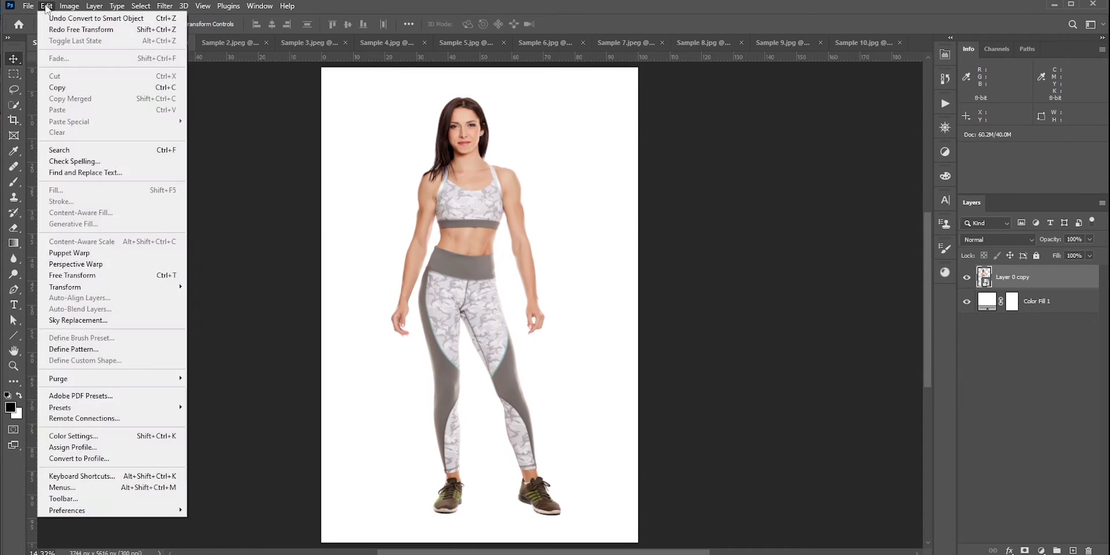
click(97, 254)
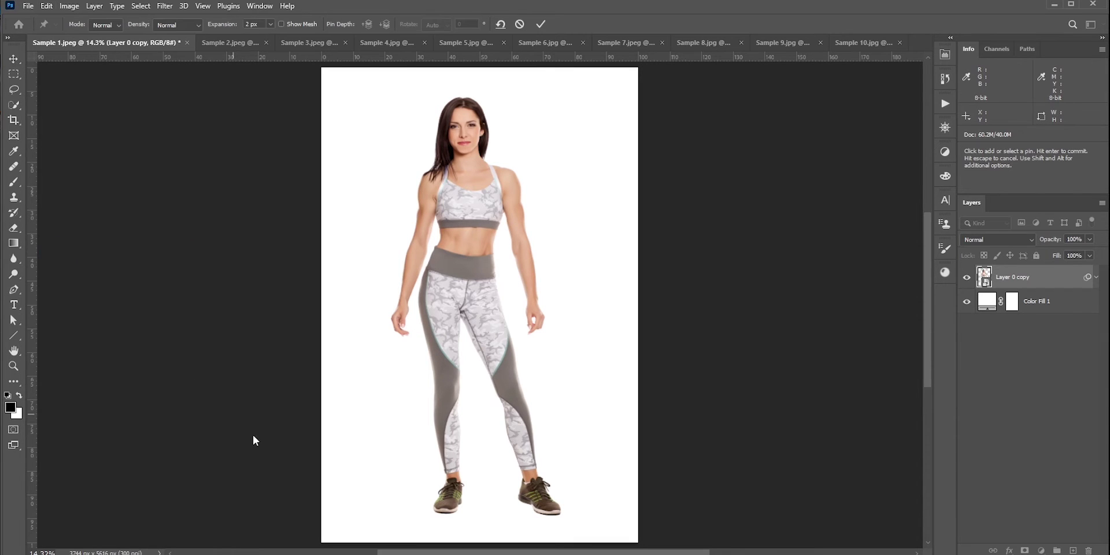
Pin both shoes, test bending and rotating around the right-shoe pin, then undo the rotation
click(448, 502)
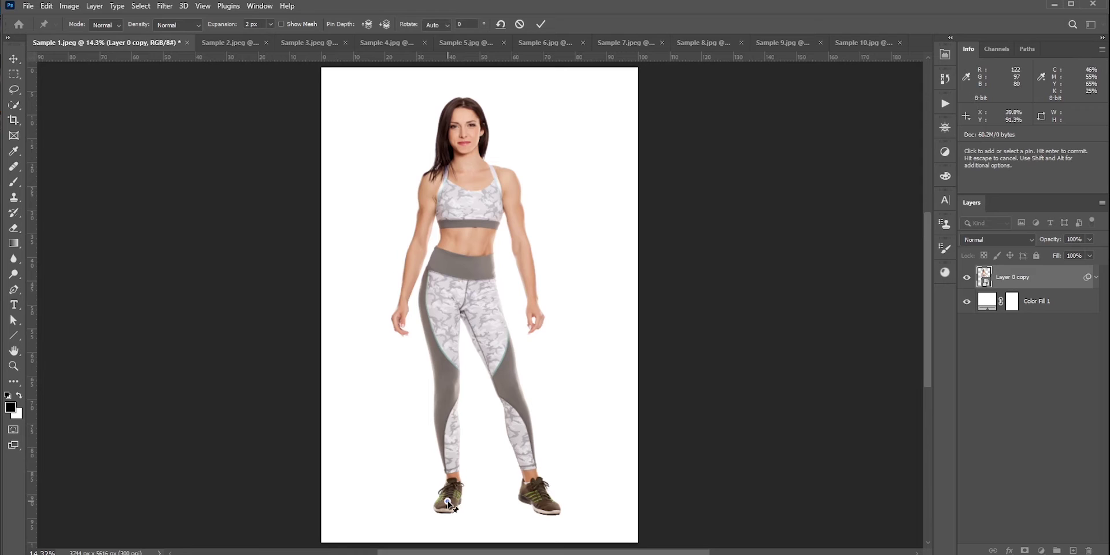
click(546, 506)
mouse_move(546, 509)
mouse_down()
mouse_move(573, 466)
mouse_move(543, 483)
mouse_move(540, 500)
mouse_move(561, 501)
mouse_up()
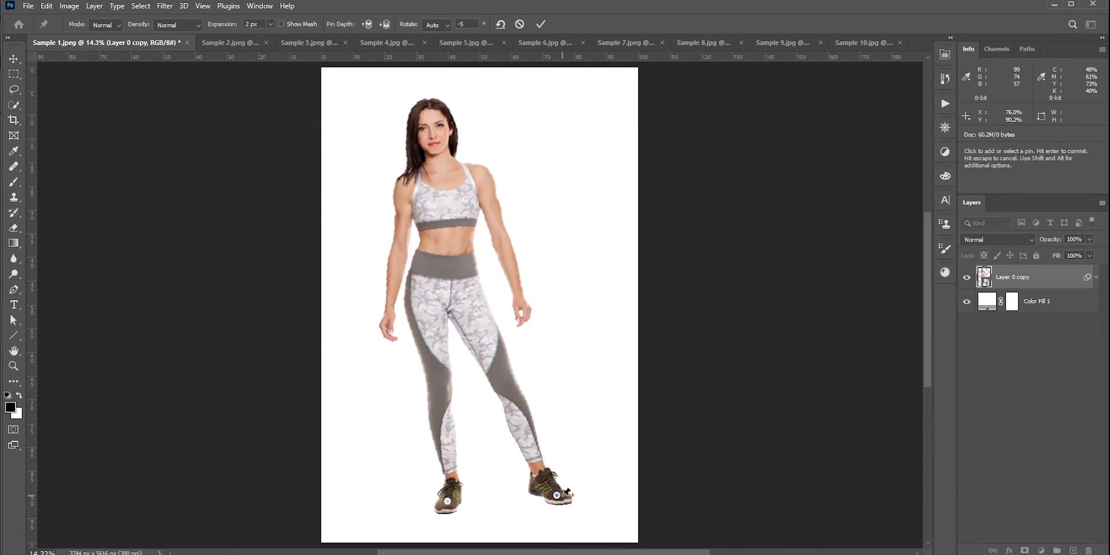
drag(566, 493, 558, 497)
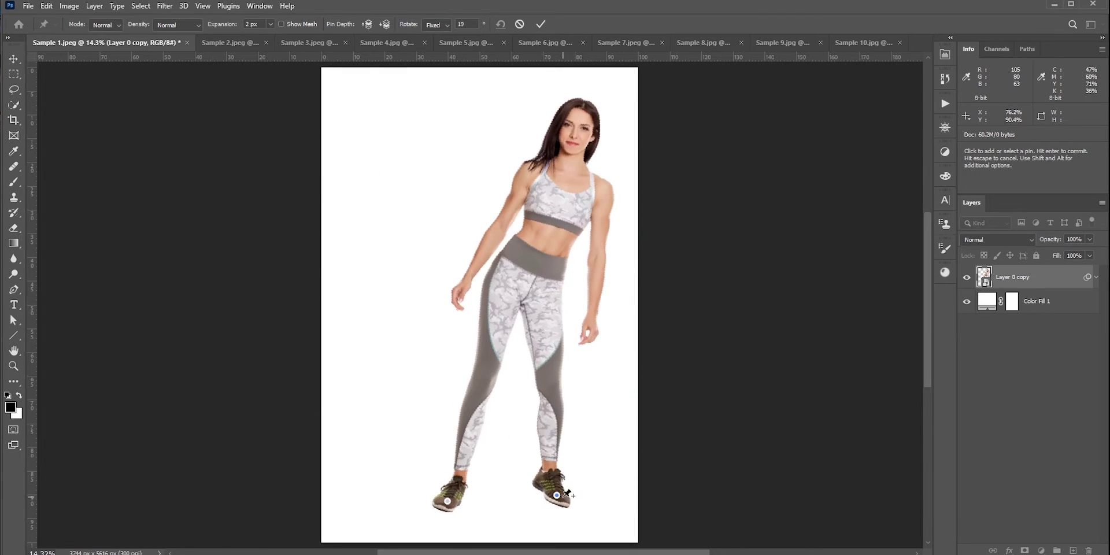
key(ctrl+z)
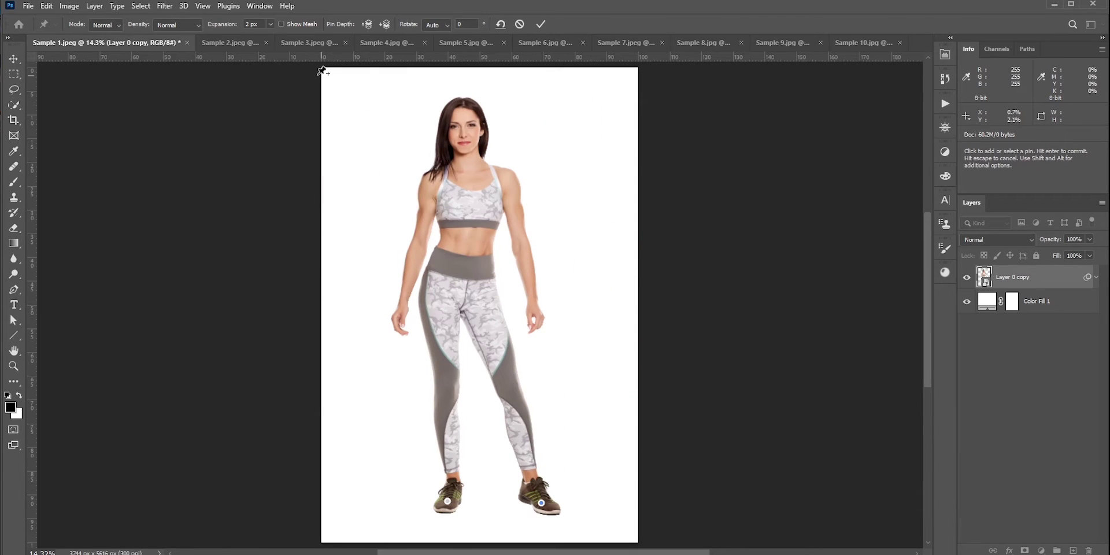
Raise the puppet warp Expansion from 2 px to 18 px, showing the mesh only while adjusting
click(281, 24)
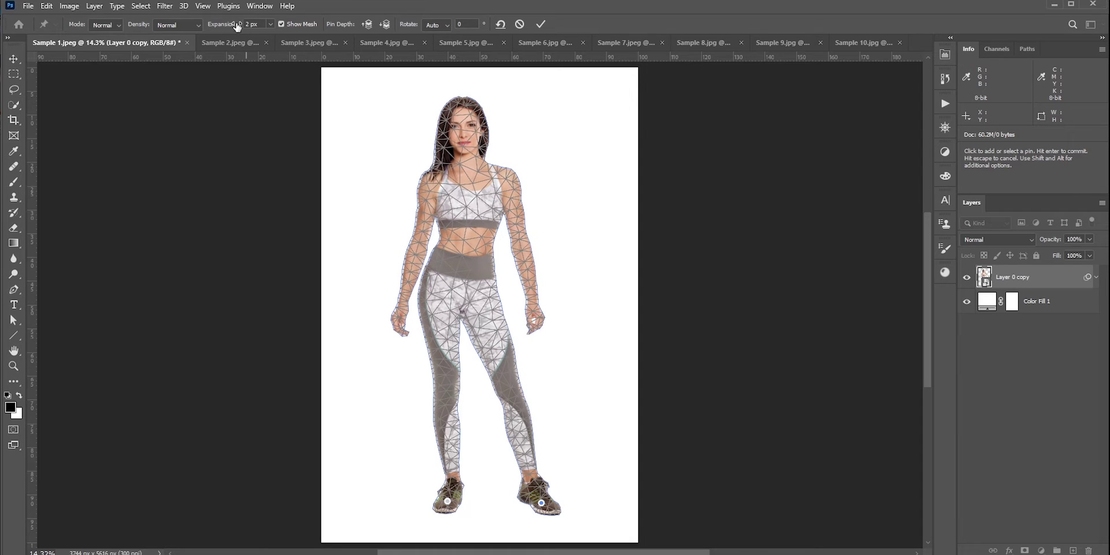
drag(237, 26, 247, 24)
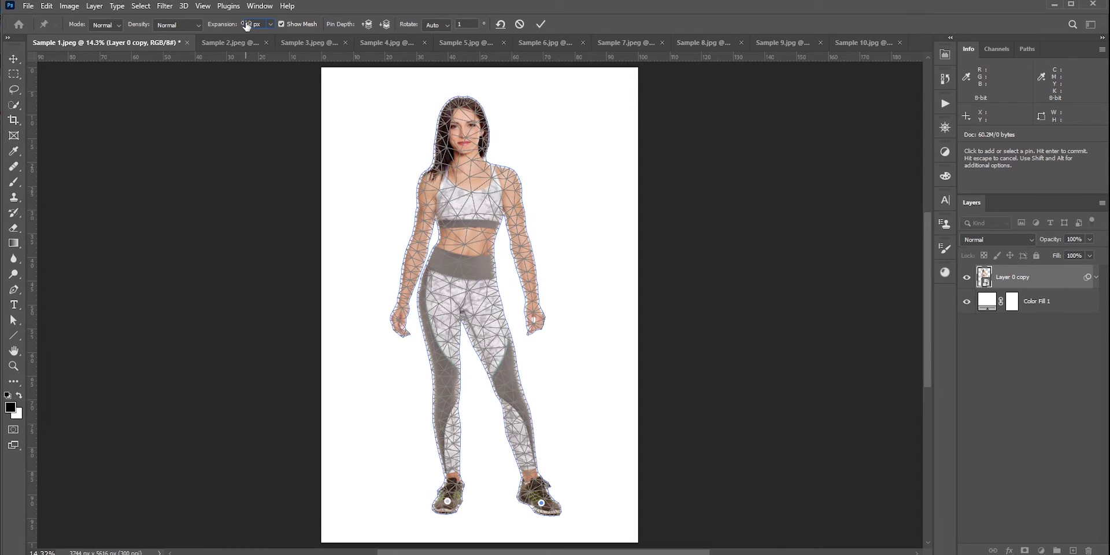
click(282, 24)
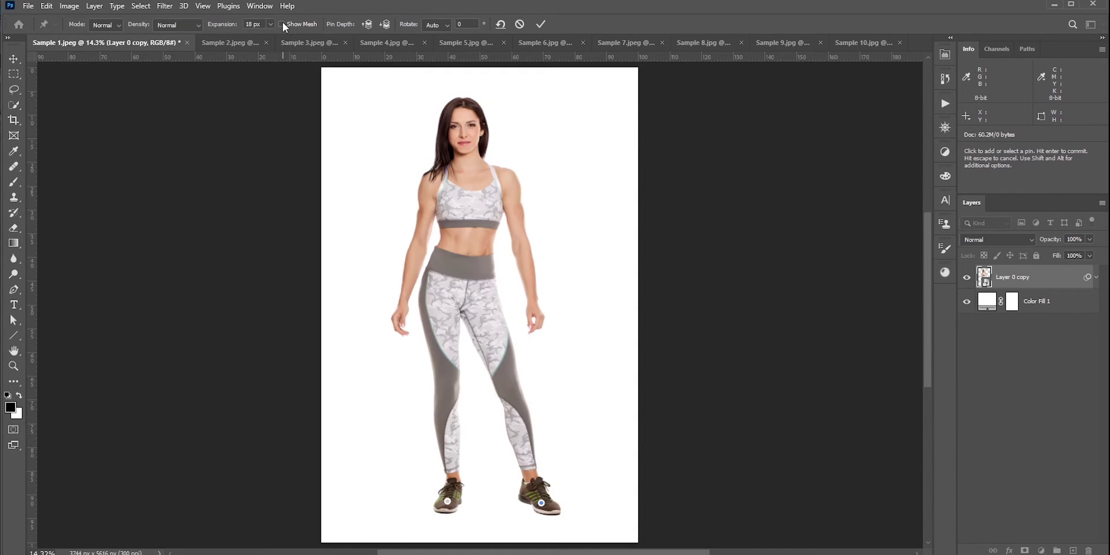
Place puppet pins on both ankles, both calves and the forehead
click(452, 472)
click(532, 473)
click(444, 408)
click(516, 406)
click(461, 115)
Select the calf and forehead pins, pull the head upward, and commit the Puppet Warp
click(444, 407)
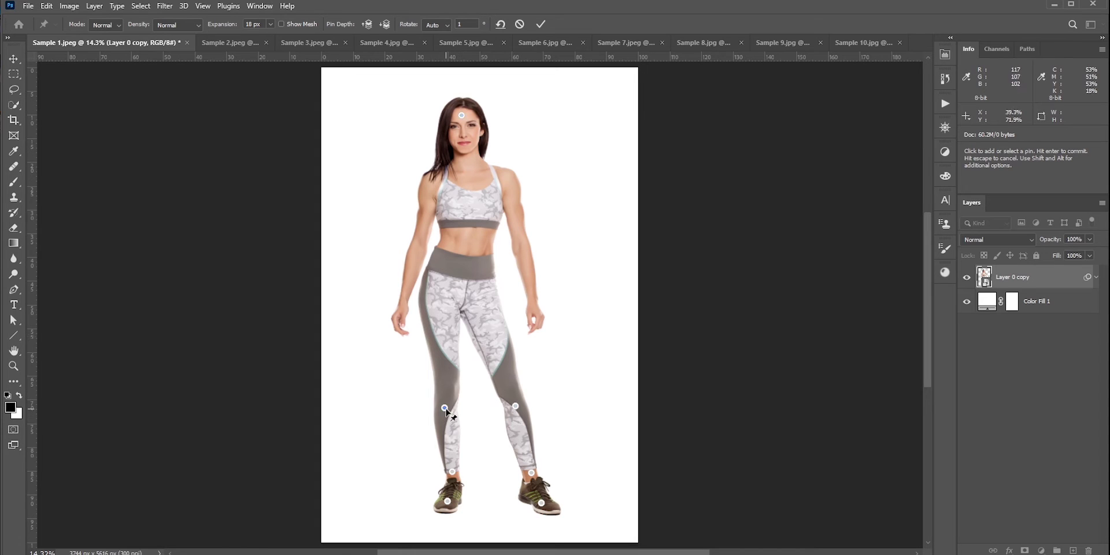
shift+click(515, 406)
click(461, 115)
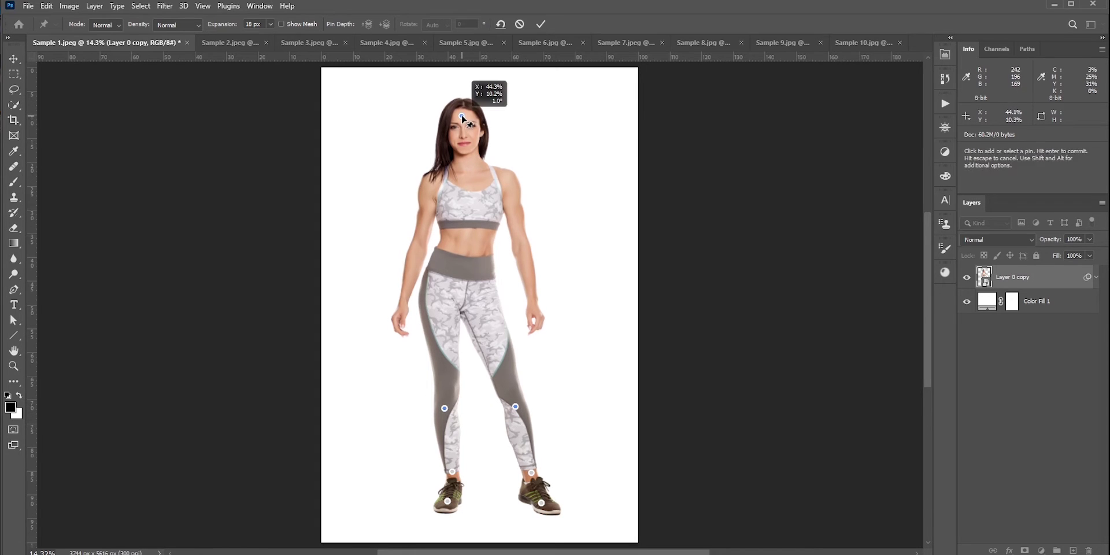
drag(462, 116, 462, 103)
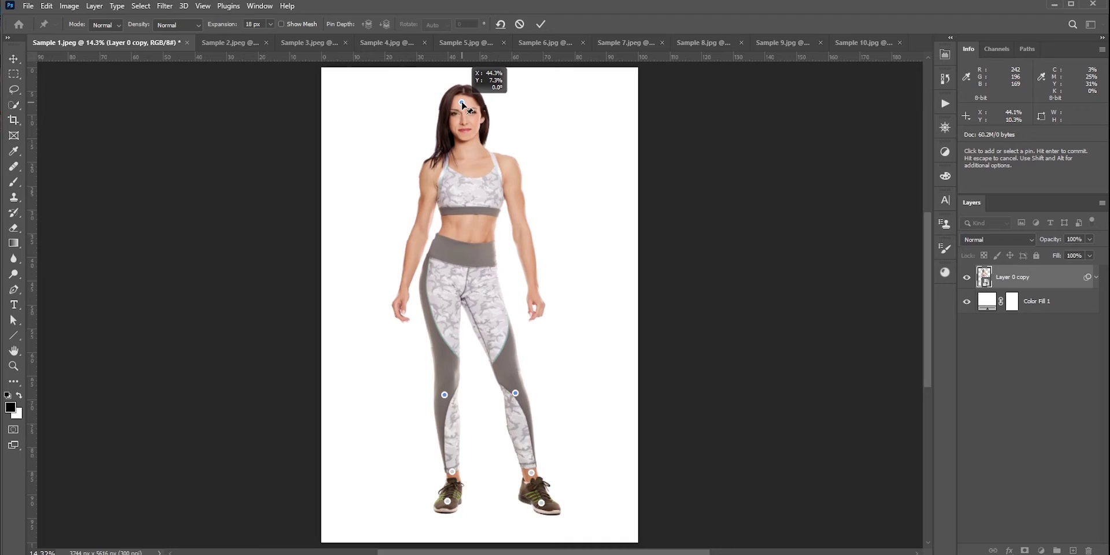
drag(462, 103, 462, 103)
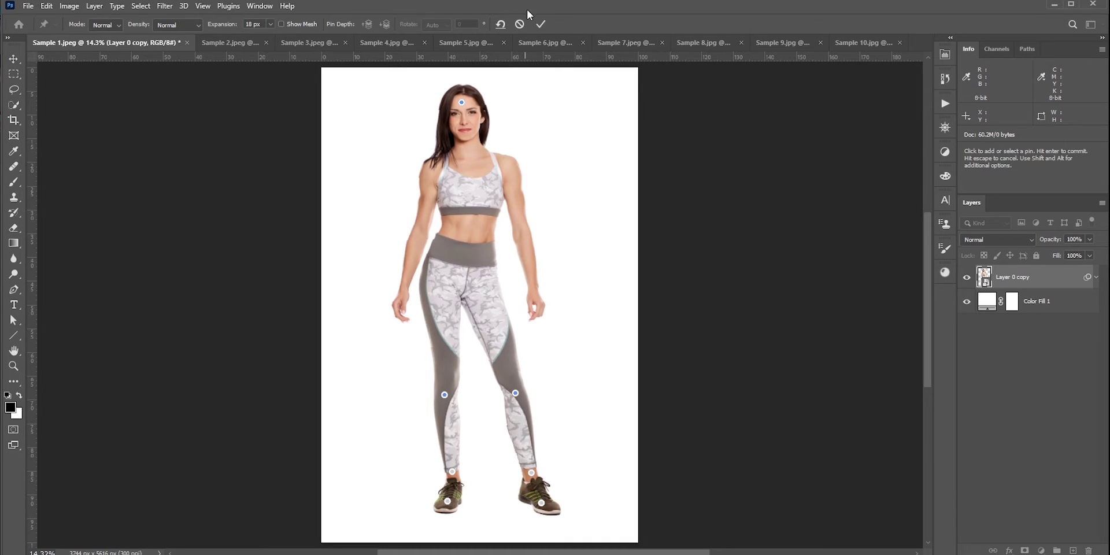
click(541, 24)
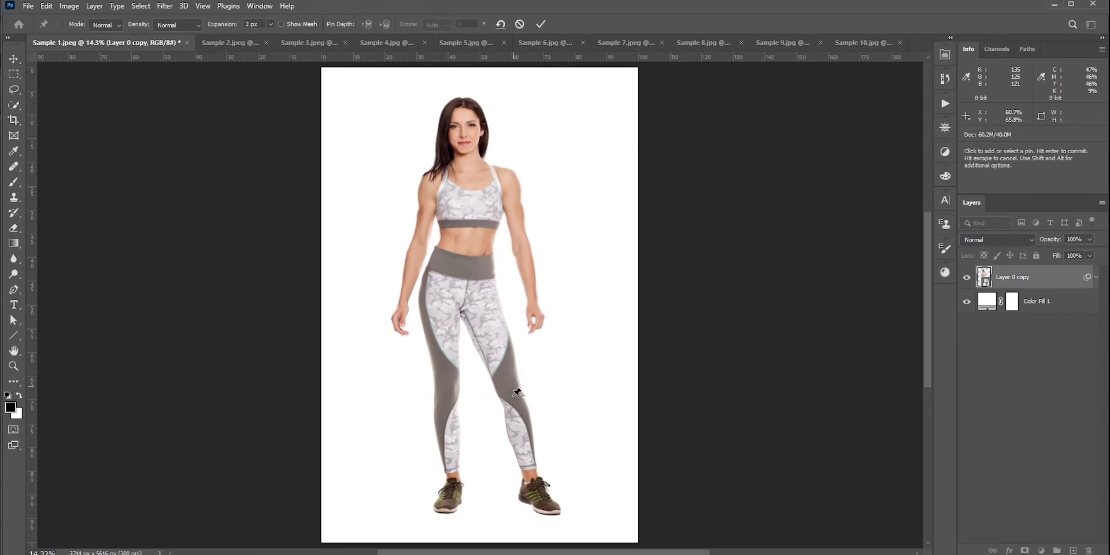
key(Return)
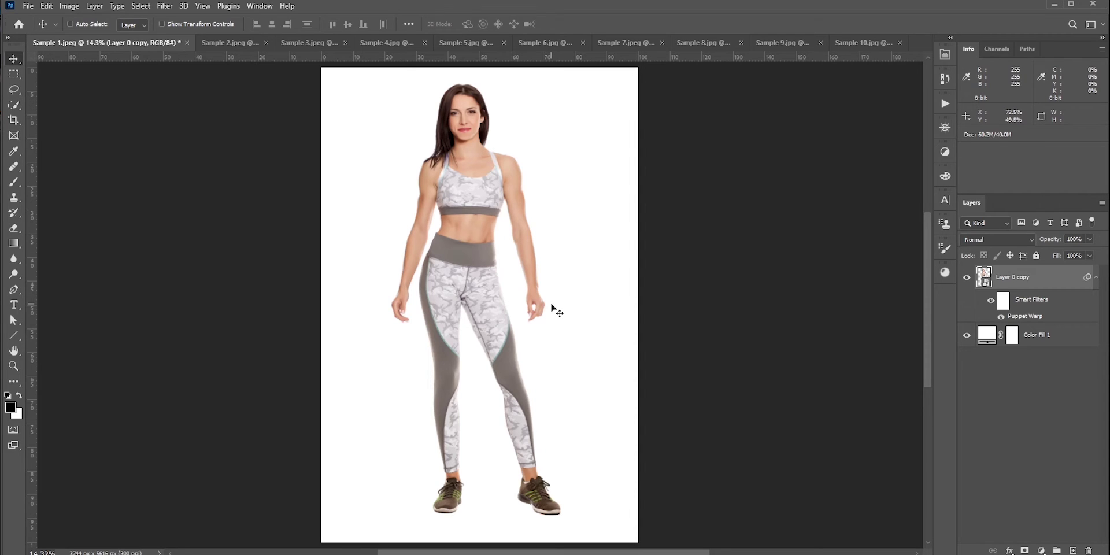
Undo the previous warp and start a fresh Edit > Puppet Warp on the layer
key(ctrl+z)
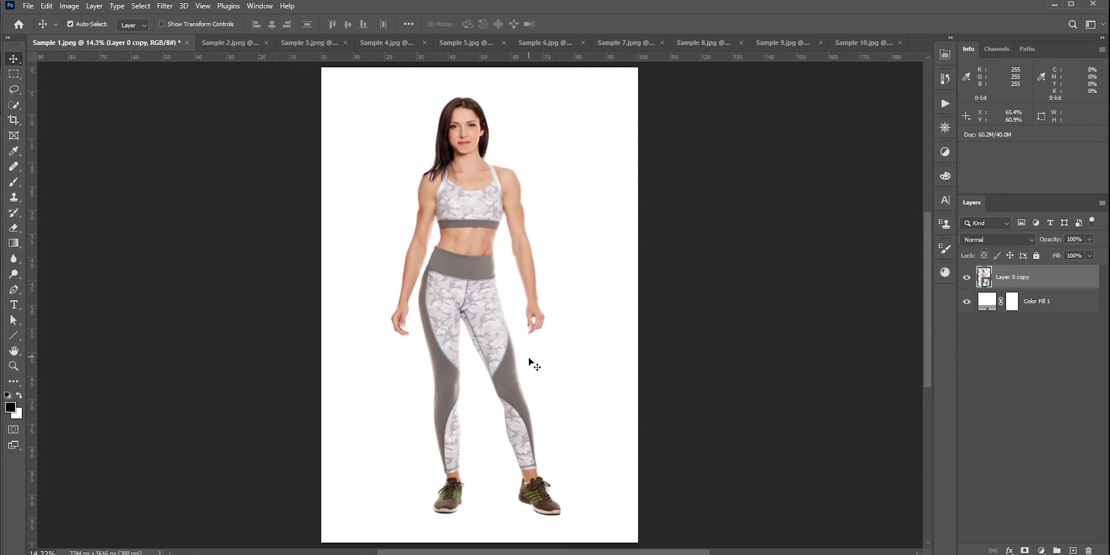
click(46, 6)
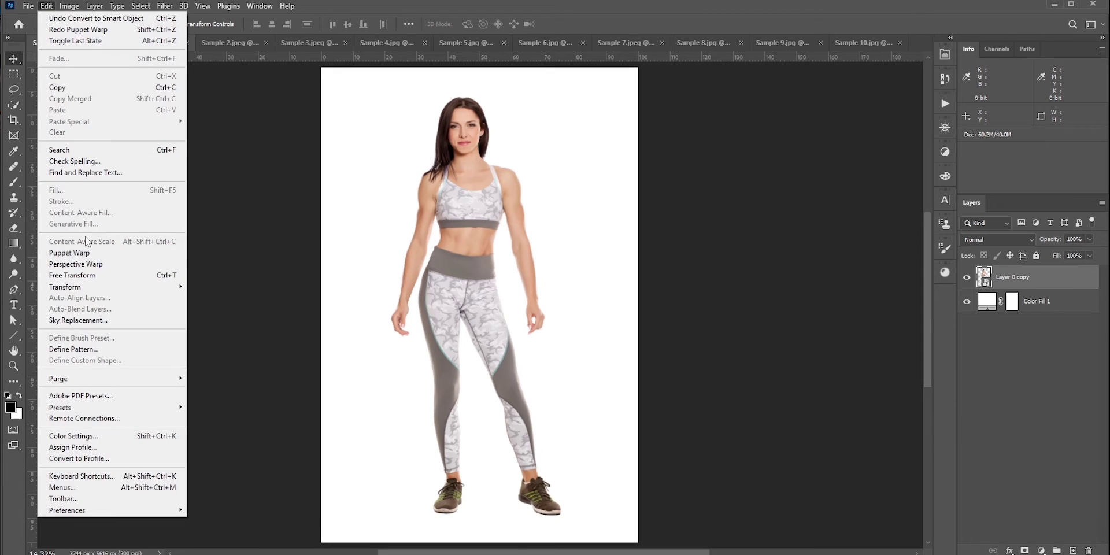
click(86, 253)
Pin the shoes, ankles, knees, thighs, hips and forehead
click(450, 502)
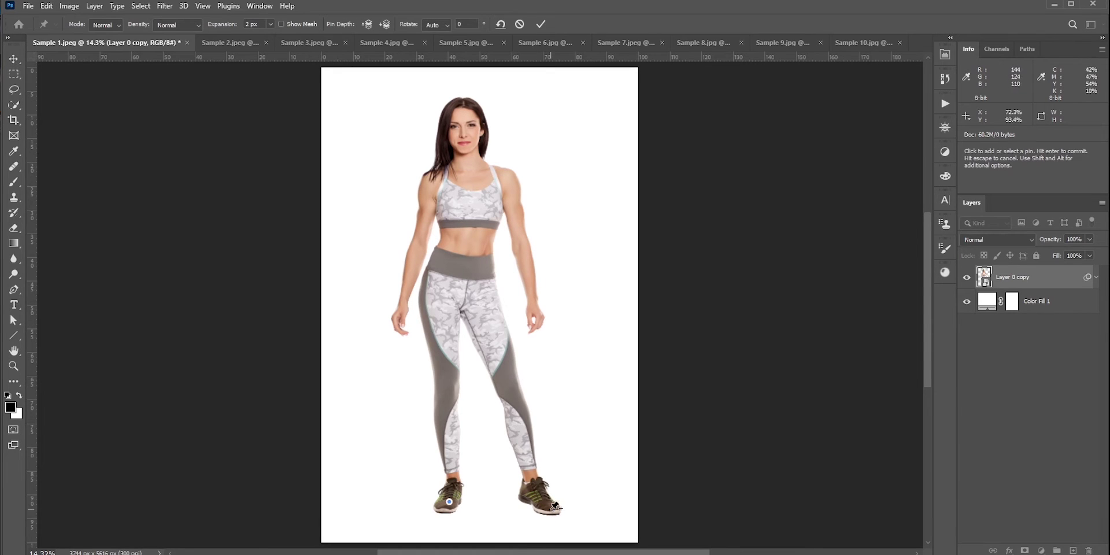
click(550, 509)
click(451, 470)
click(533, 466)
click(515, 406)
click(446, 404)
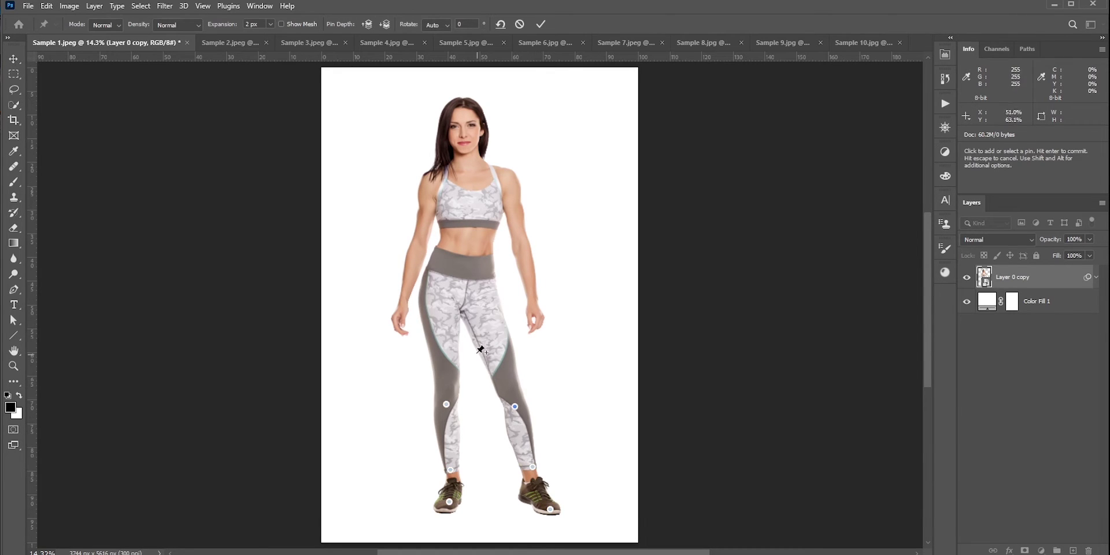
click(445, 367)
click(505, 366)
click(488, 295)
click(464, 116)
click(437, 293)
Try lifting the hip and forehead pins together, then undo the move
shift+click(488, 295)
shift+click(465, 115)
drag(464, 116, 463, 107)
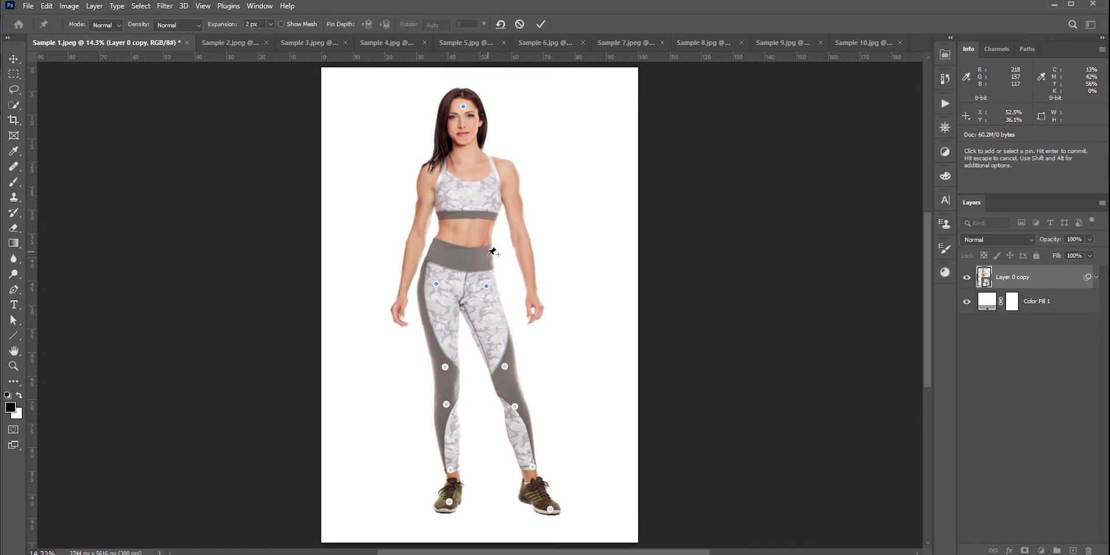
key(ctrl+z)
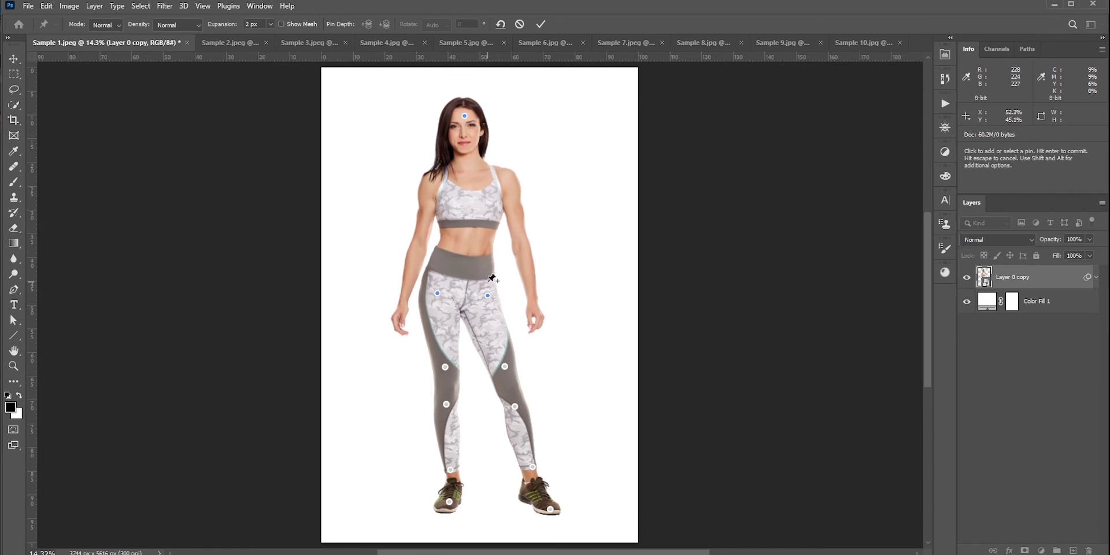
Add pins under the bra band and at the waistband, lift the head and waist, and commit
click(445, 233)
click(488, 231)
click(490, 264)
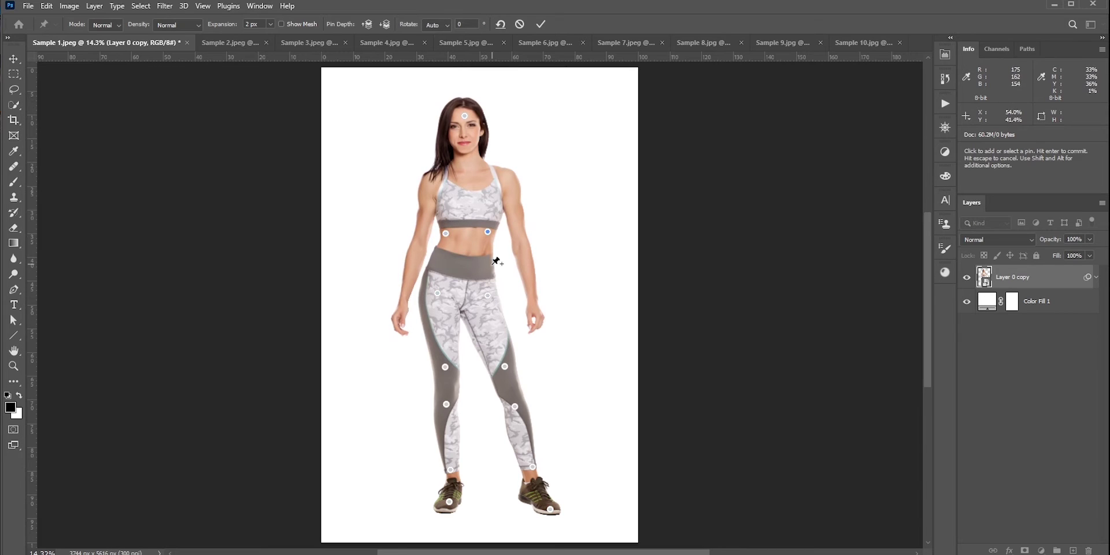
shift+click(441, 263)
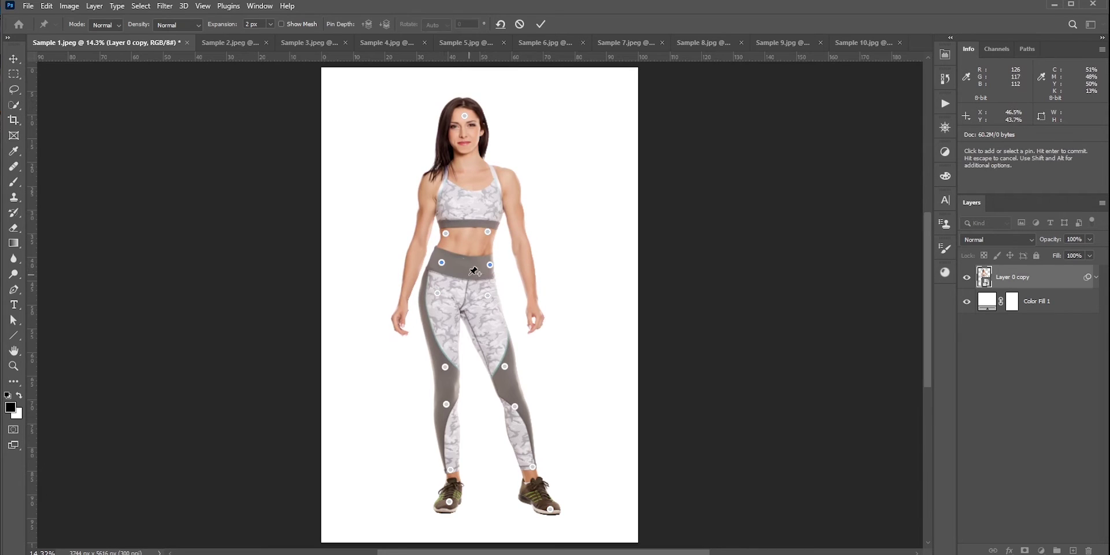
click(445, 233)
shift+click(488, 231)
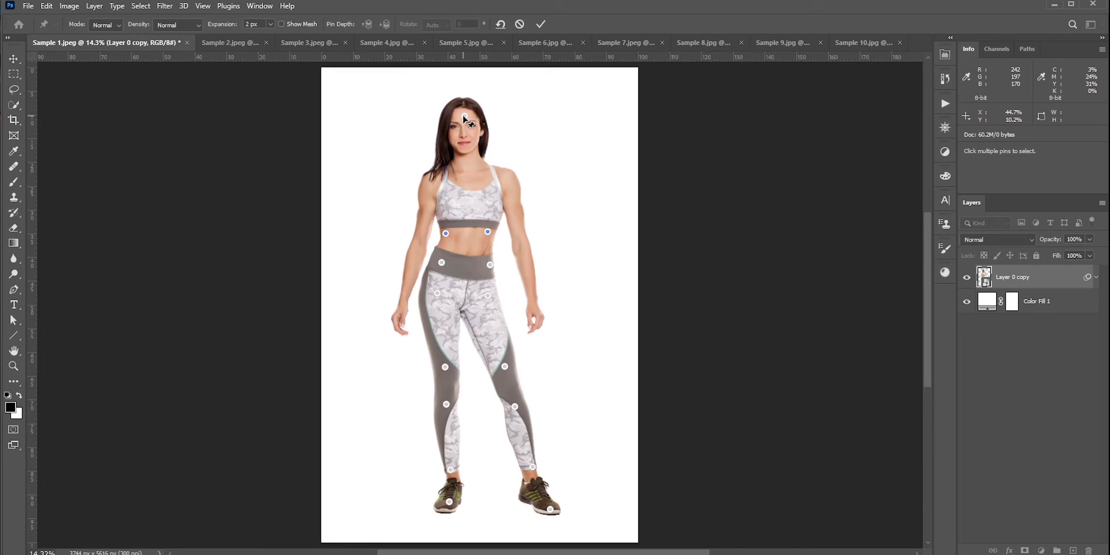
drag(464, 118, 465, 112)
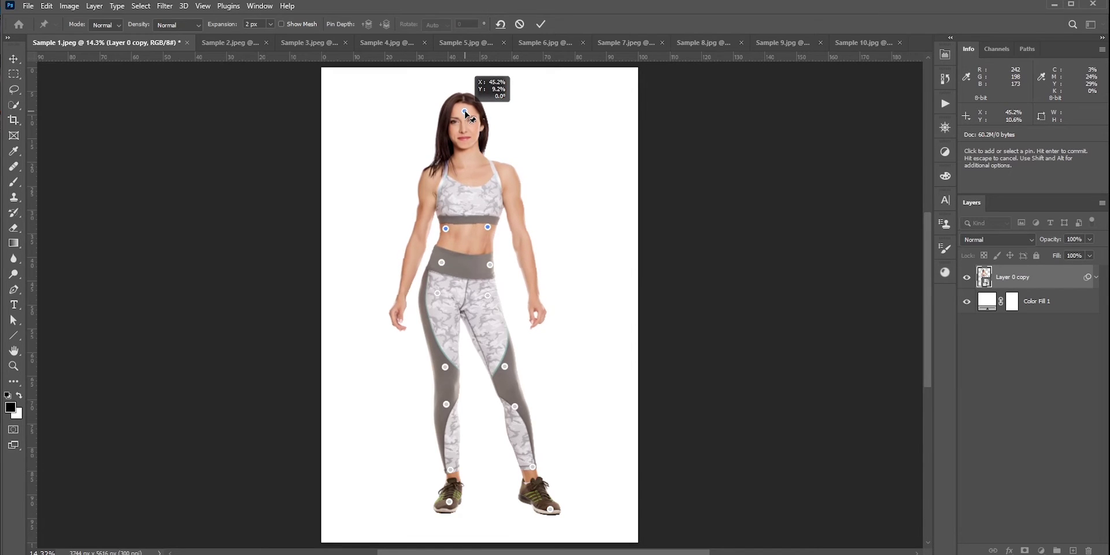
click(541, 24)
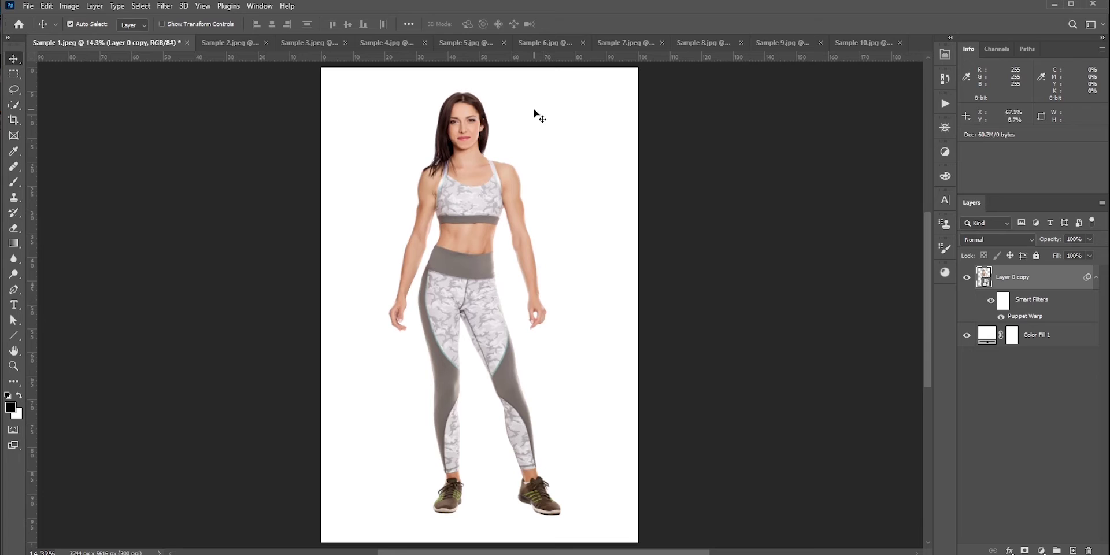
In Sample 2.jpeg, unlock the background, select the woman as subject and copy her to Layer 1
click(220, 44)
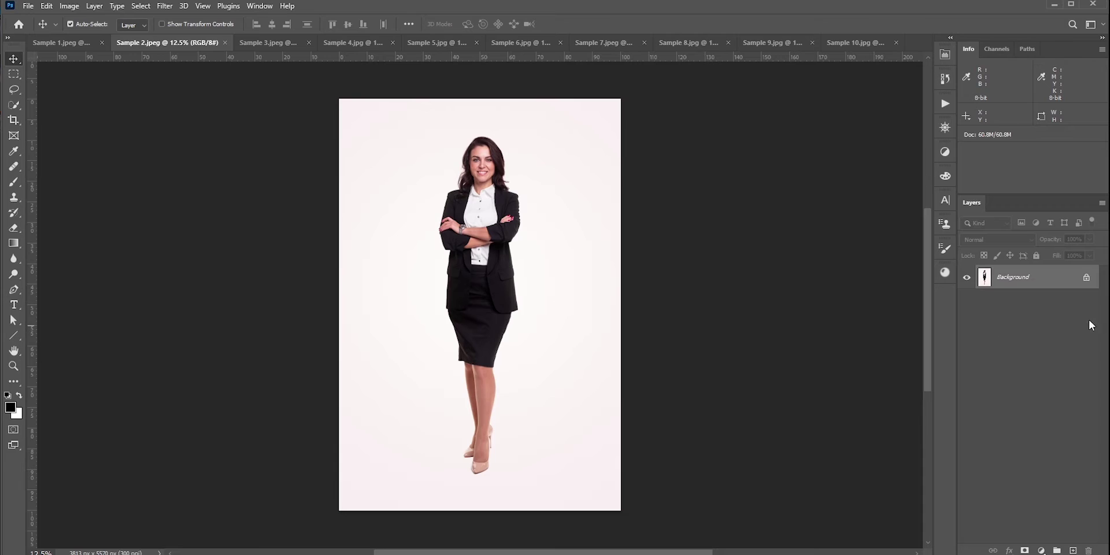
click(1087, 280)
click(14, 105)
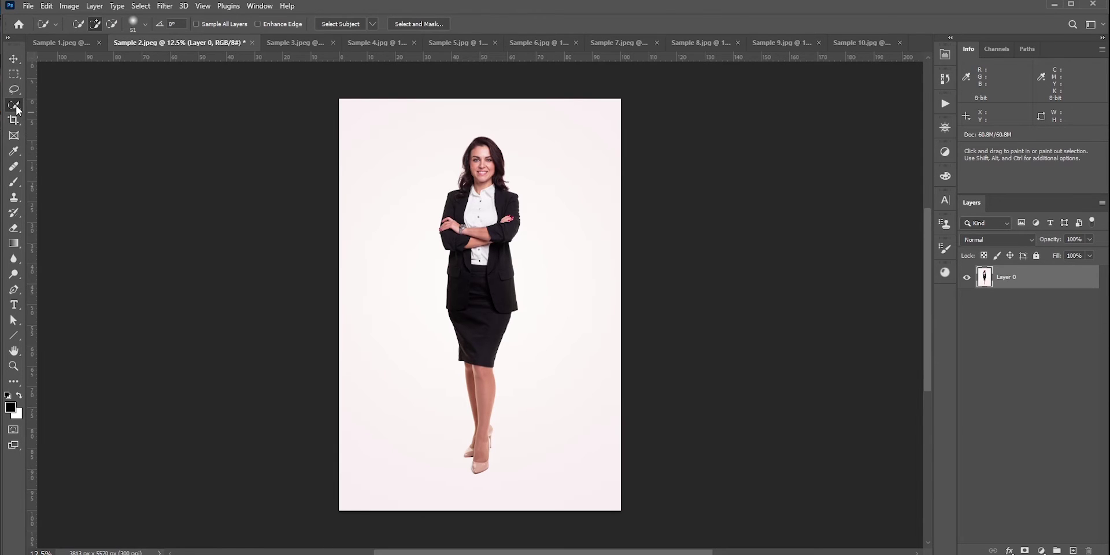
click(334, 24)
key(ctrl+j)
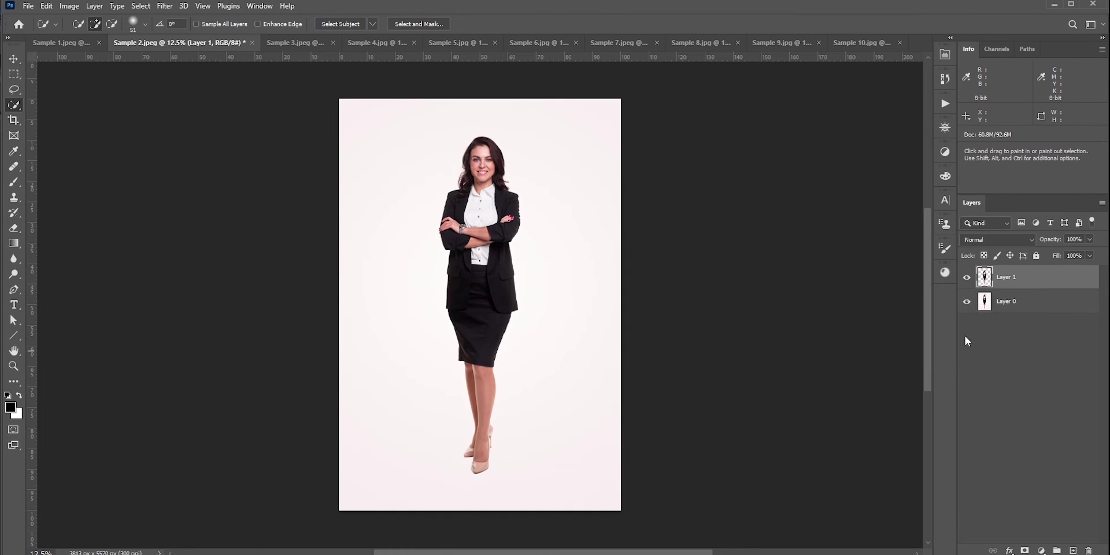
click(966, 302)
click(966, 302)
Add a white Solid Color fill layer above Layer 0, then select Layer 1
click(1006, 307)
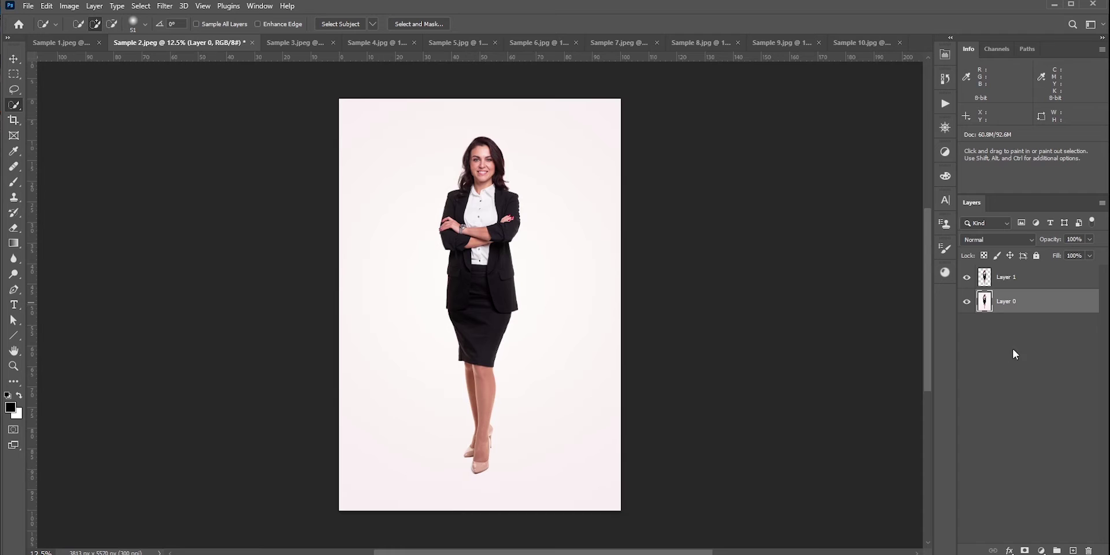
click(1041, 550)
click(1041, 343)
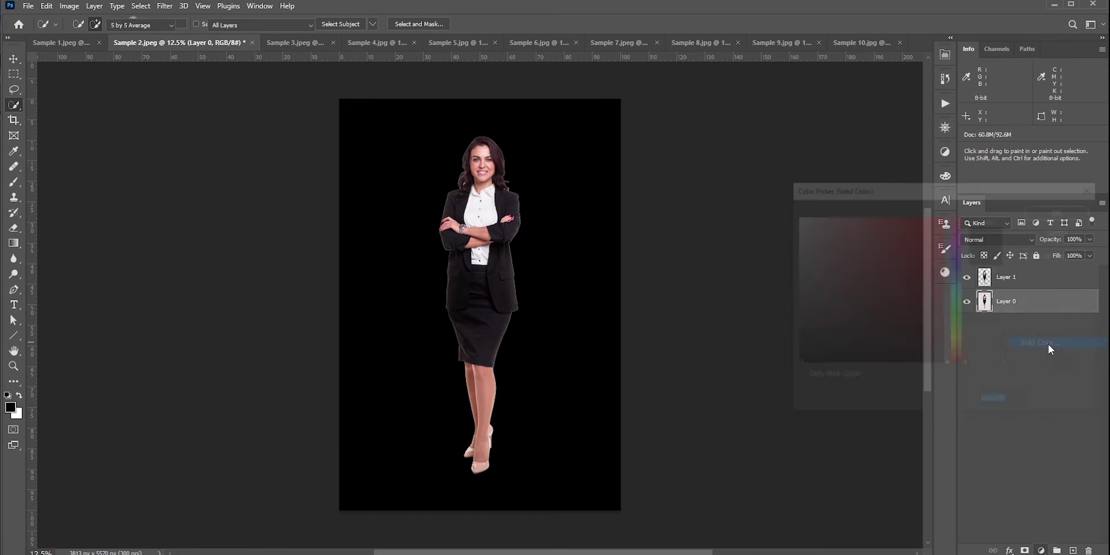
drag(828, 303, 795, 215)
click(1063, 210)
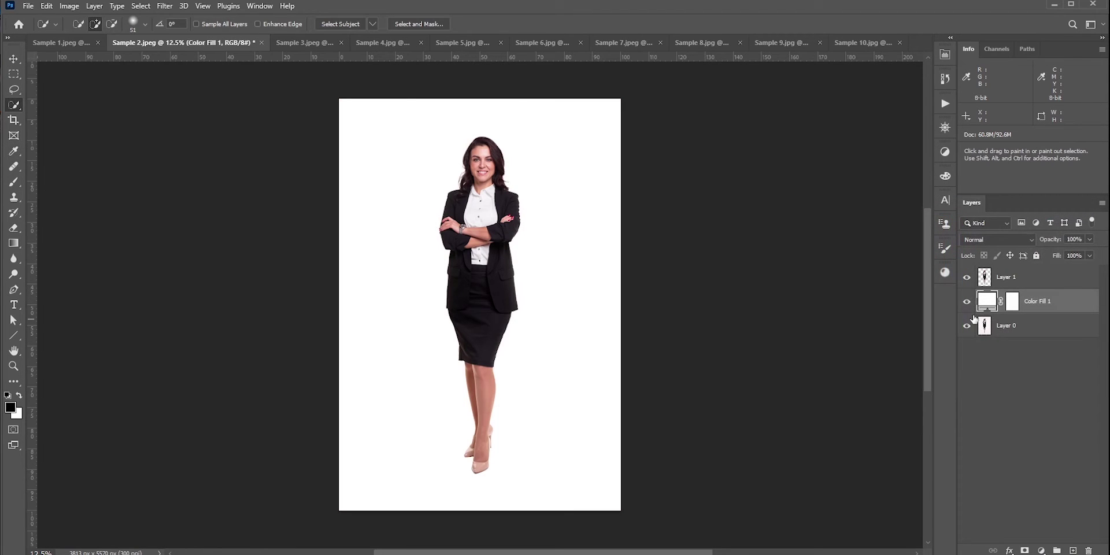
click(1021, 281)
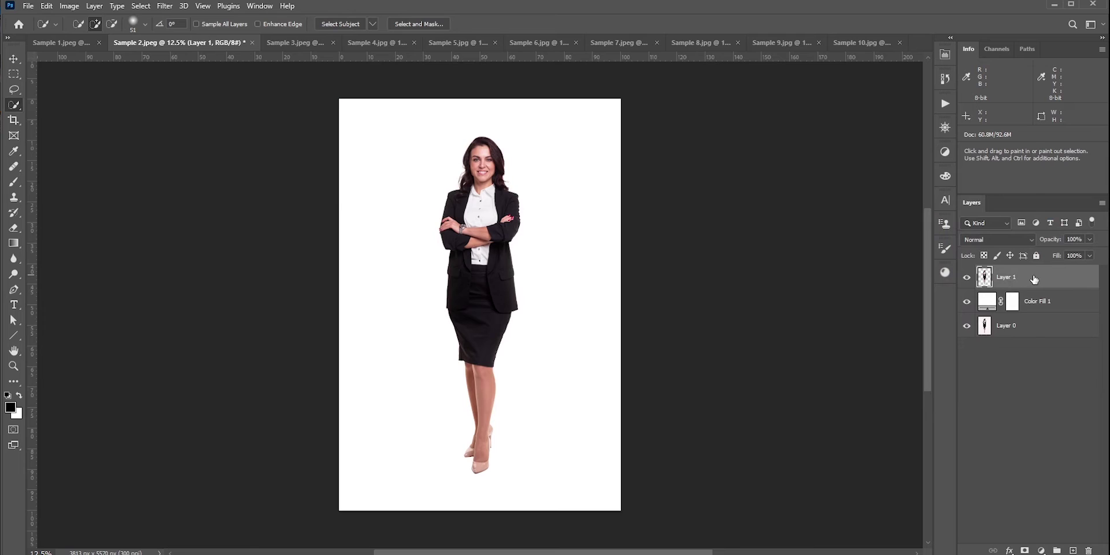
Convert Layer 1 to a Smart Object and switch its free transform to Warp
right_click(1035, 279)
click(982, 311)
key(ctrl+t)
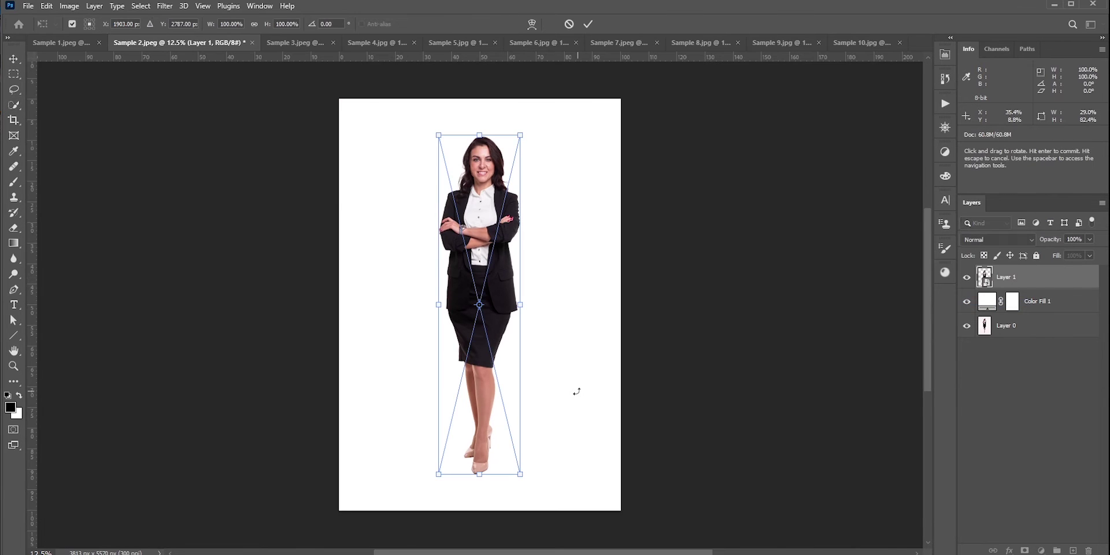
right_click(485, 350)
click(509, 473)
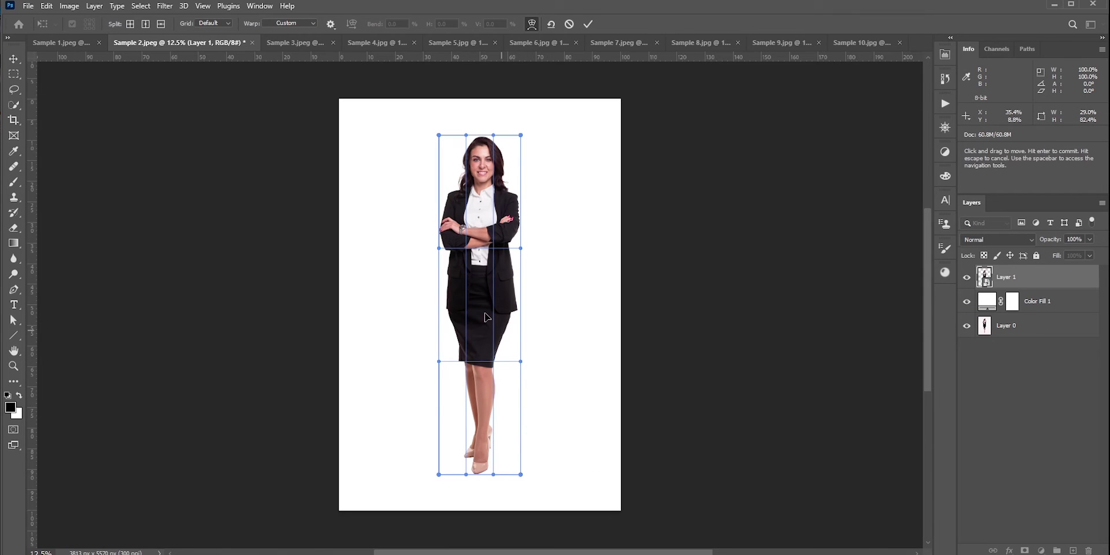
Add warp splits low on the legs and just above the knees, and nudge the upper body up
alt+click(440, 425)
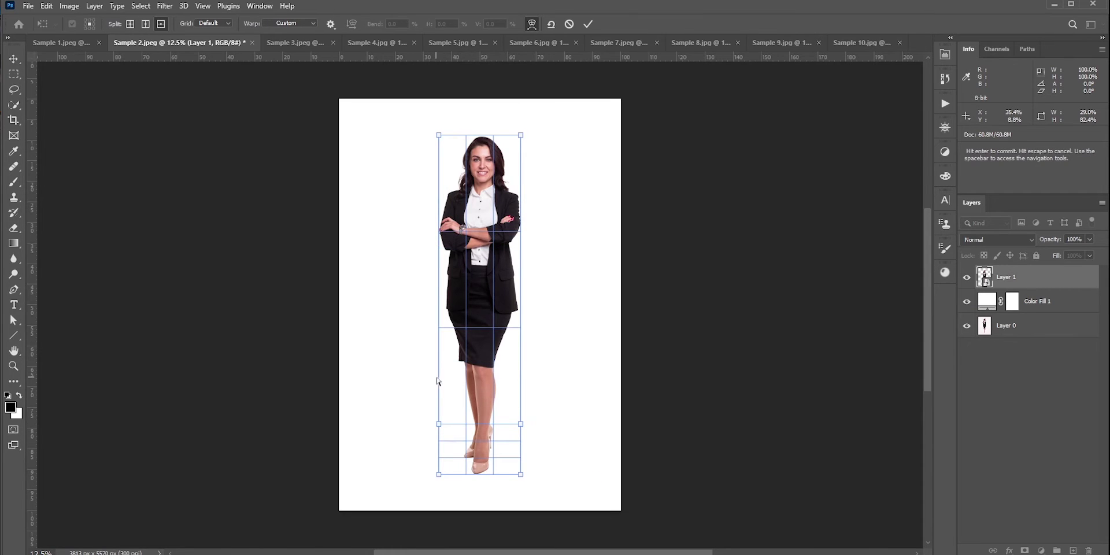
alt+click(438, 377)
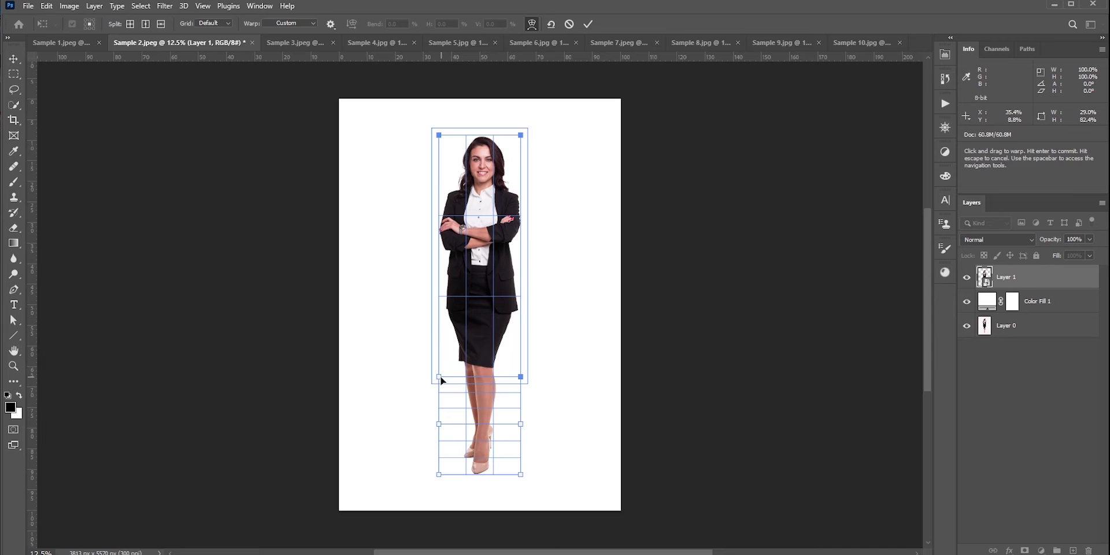
drag(521, 141, 523, 137)
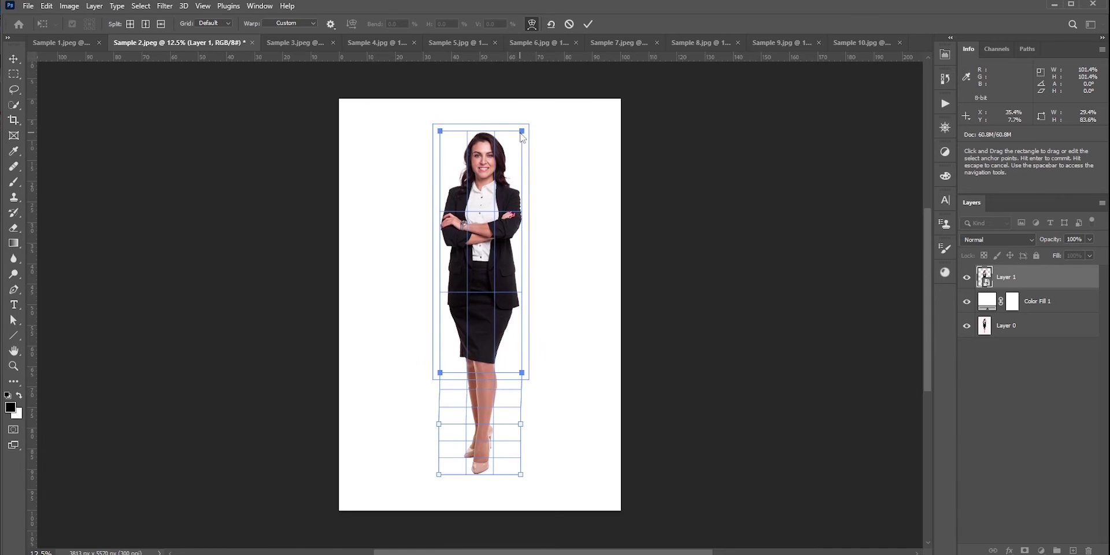
Split the warp across the crossed arms, raise the arm-line and top points, and commit the warp
click(161, 25)
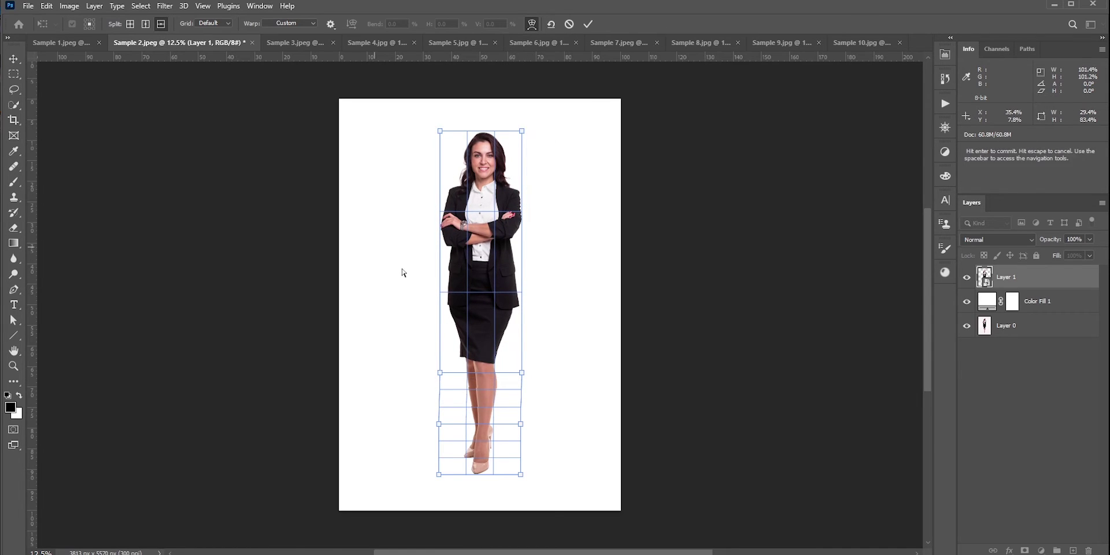
click(447, 254)
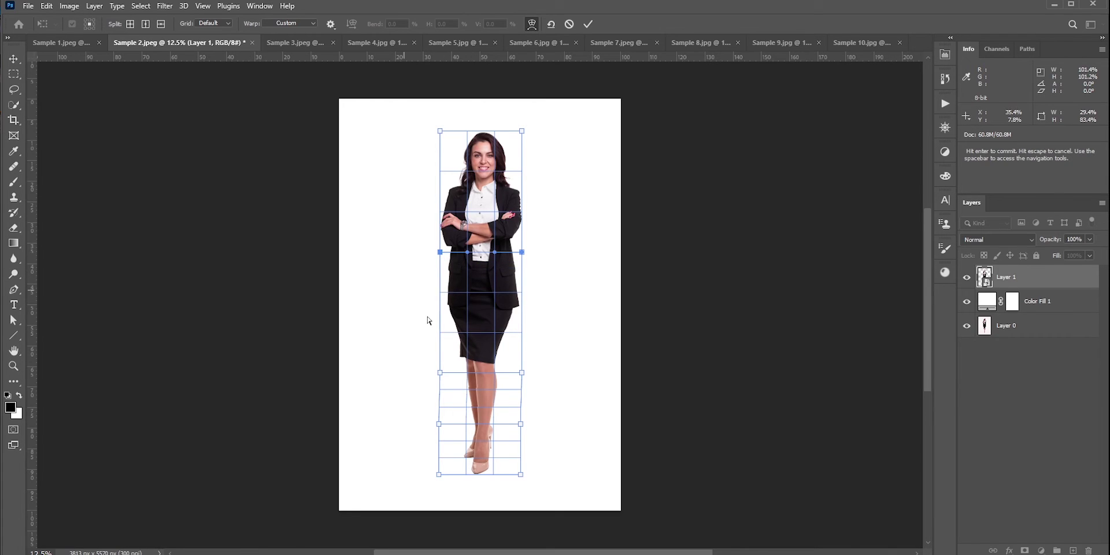
click(441, 293)
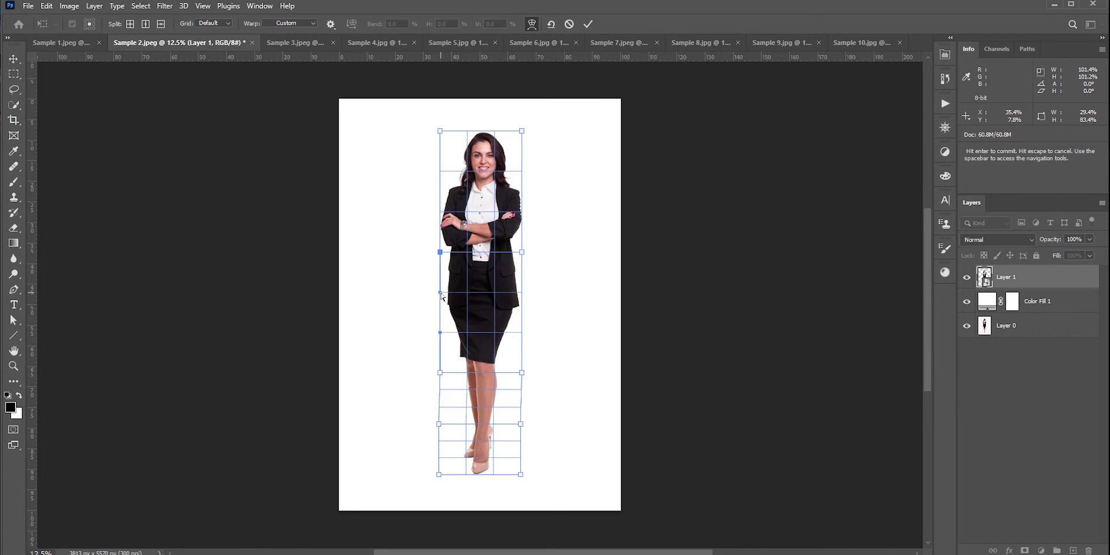
shift+click(523, 252)
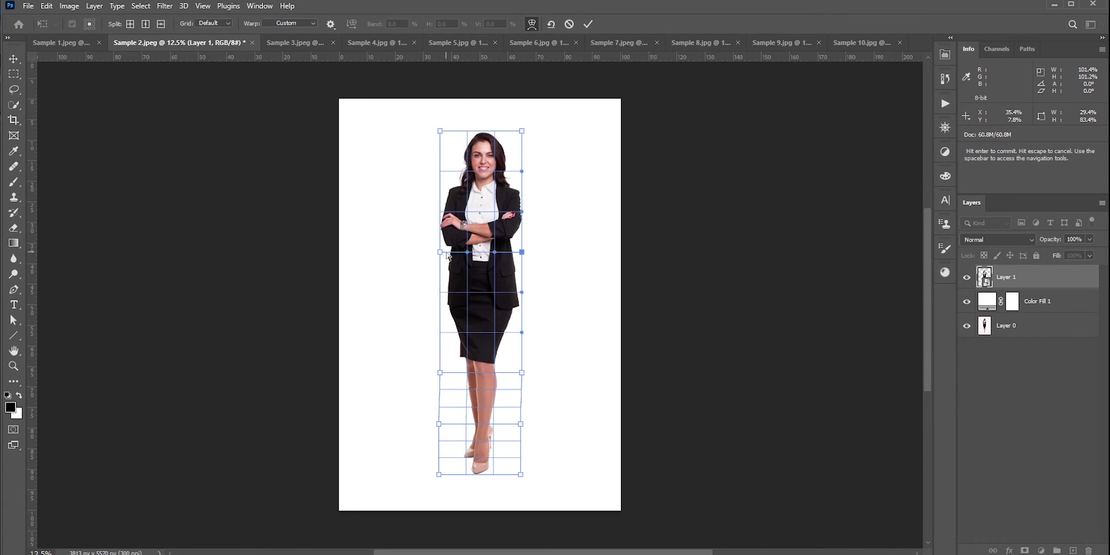
shift+click(440, 132)
shift+click(522, 131)
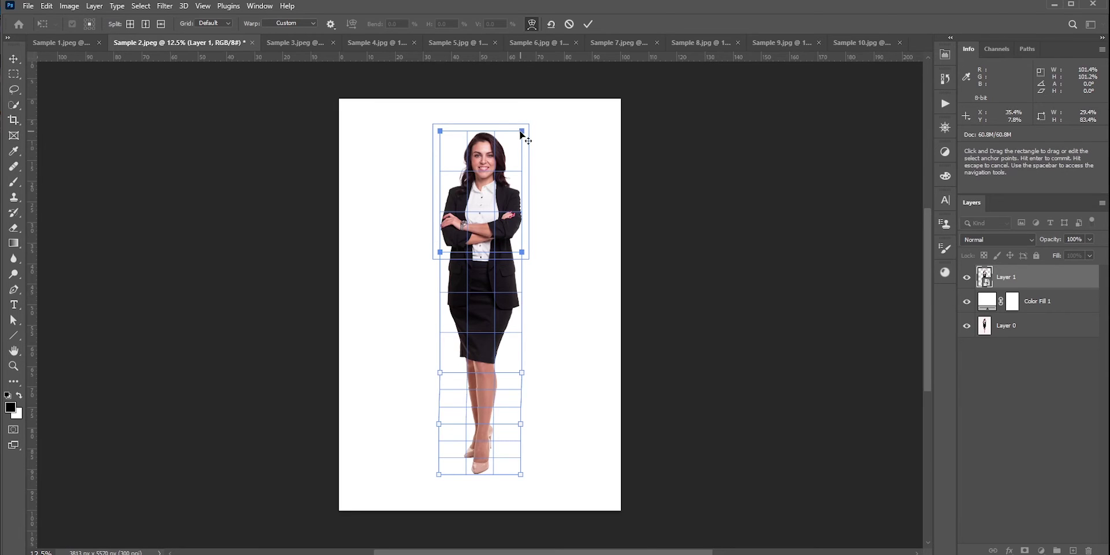
drag(510, 134, 512, 128)
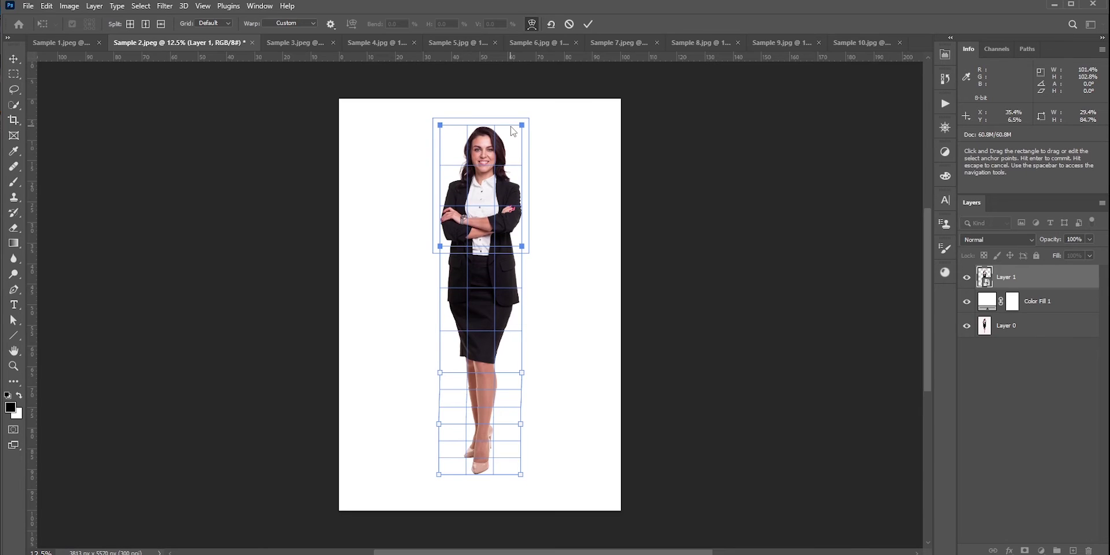
click(588, 24)
key(w)
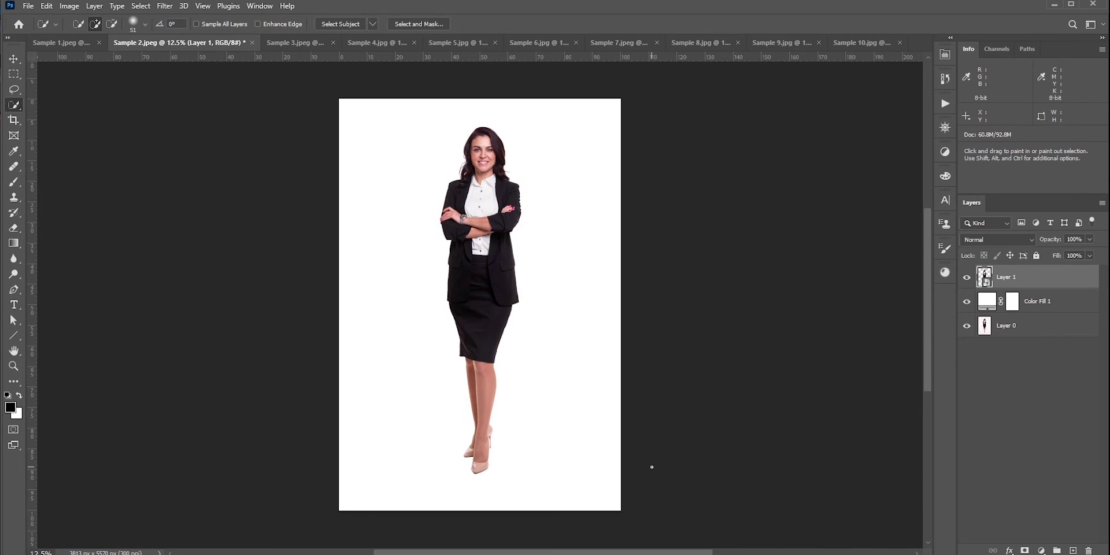
On Sample 3.jpeg, paint green marks across the jeans, thighs and sleeve, then undo them
click(286, 43)
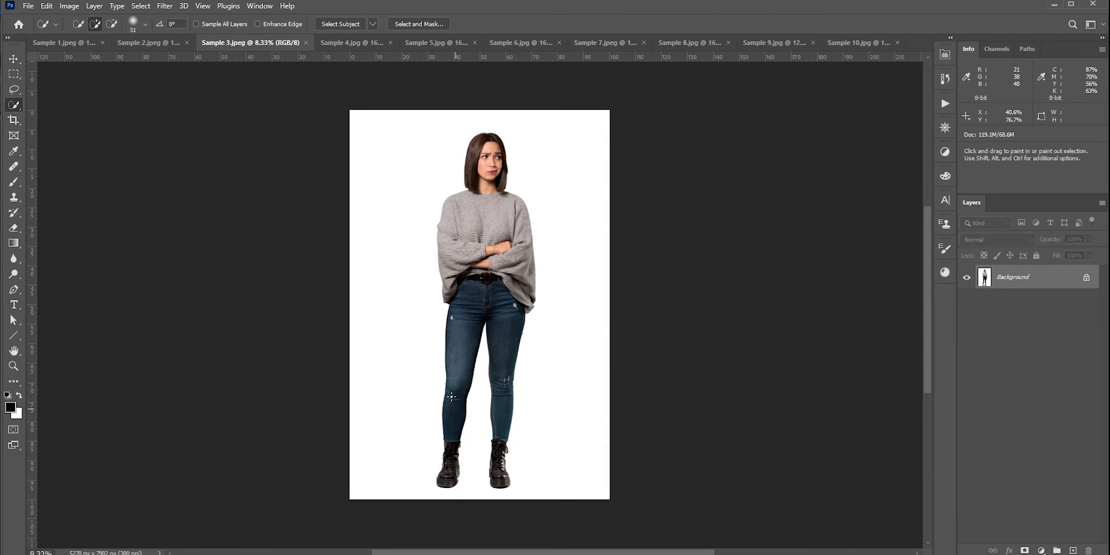
mouse_move(411, 433)
mouse_down()
mouse_move(427, 443)
mouse_move(504, 403)
mouse_up()
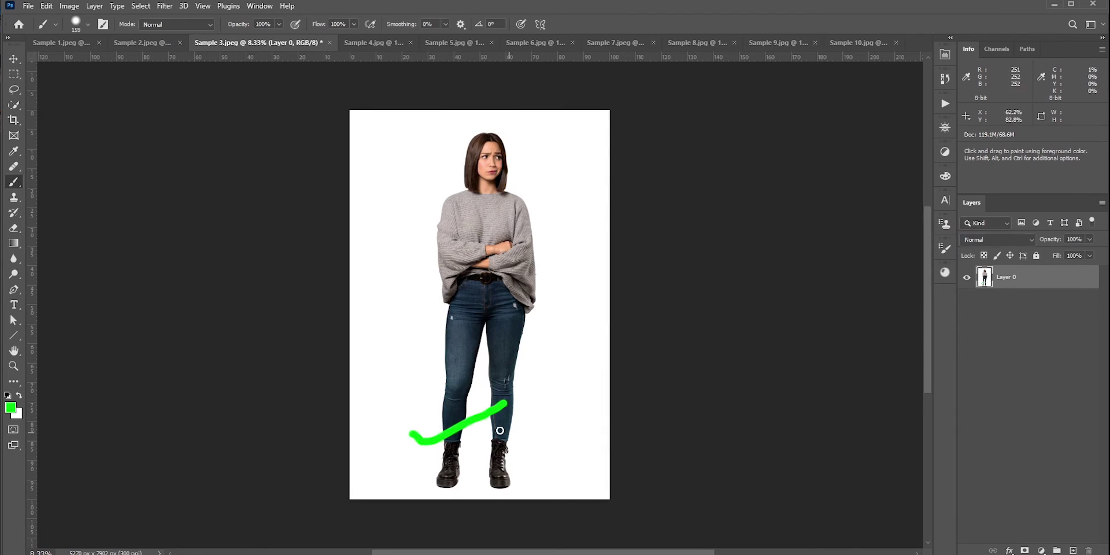
drag(433, 336, 493, 334)
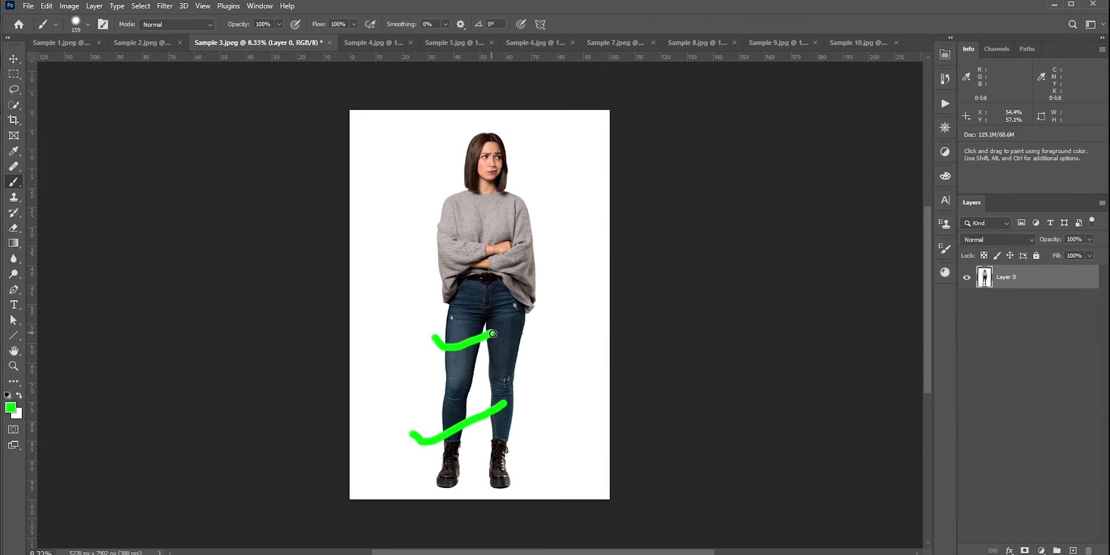
mouse_move(438, 242)
mouse_down()
mouse_move(445, 260)
mouse_move(444, 232)
mouse_up()
key(ctrl+z)
key(ctrl+z)
key(ctrl+z)
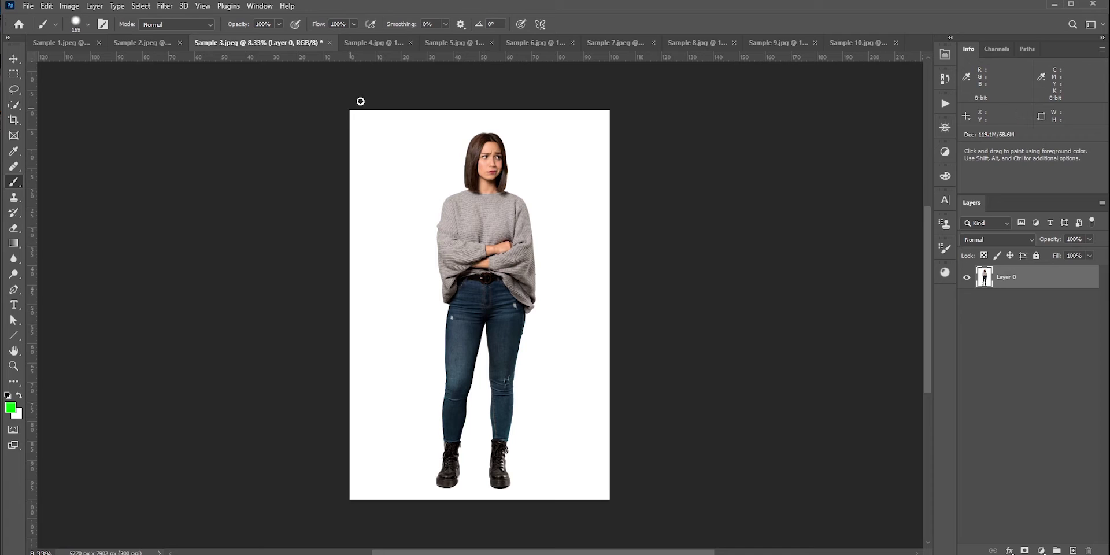
click(370, 43)
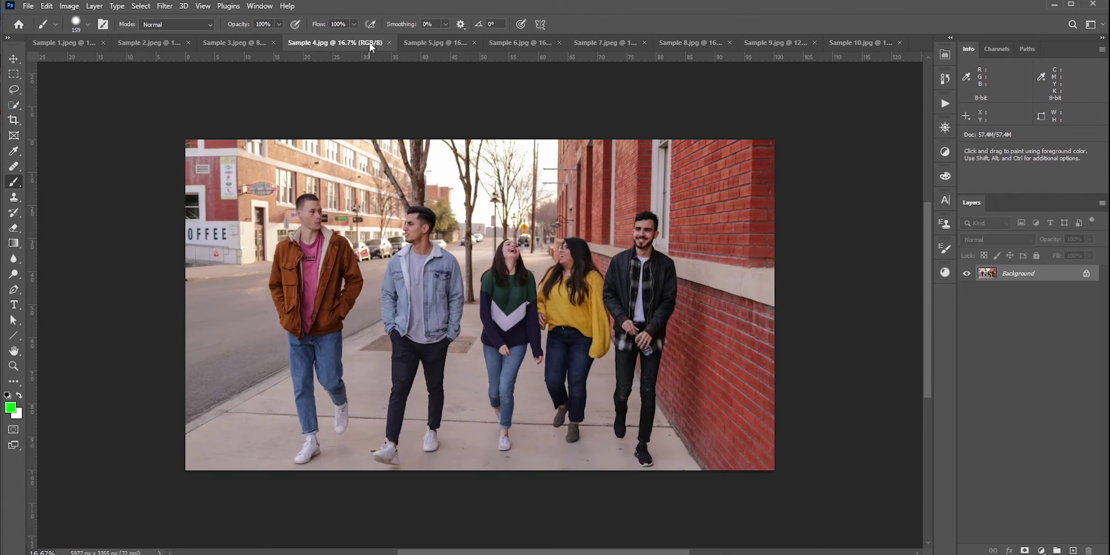
click(14, 351)
key(d)
double_click(14, 351)
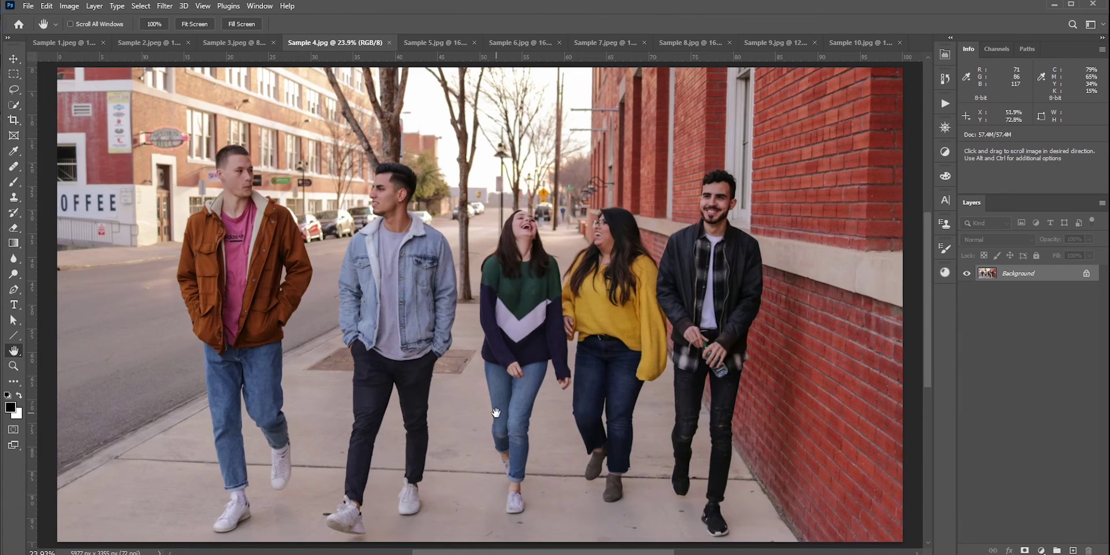
click(14, 59)
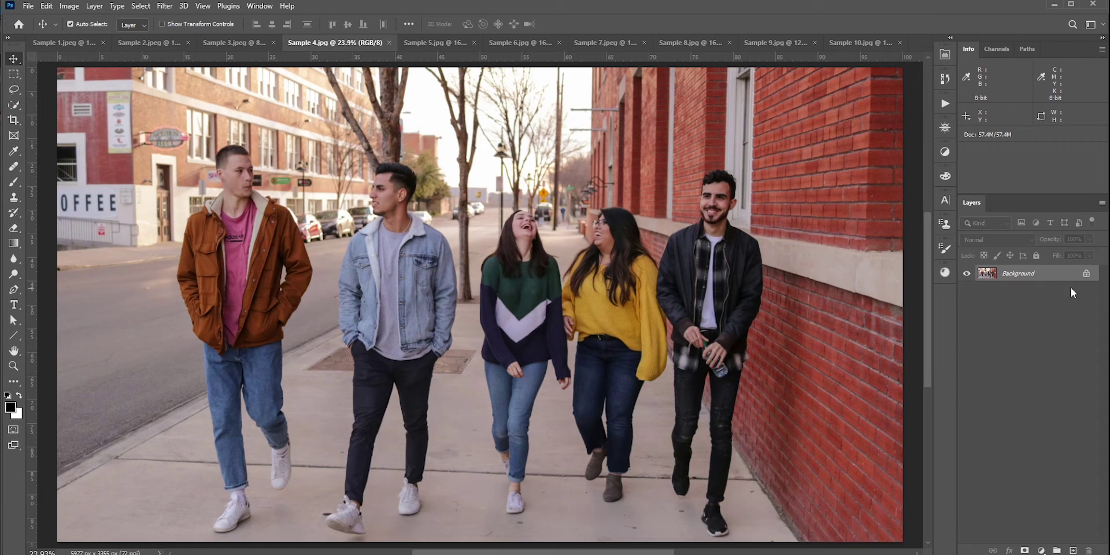
click(1086, 275)
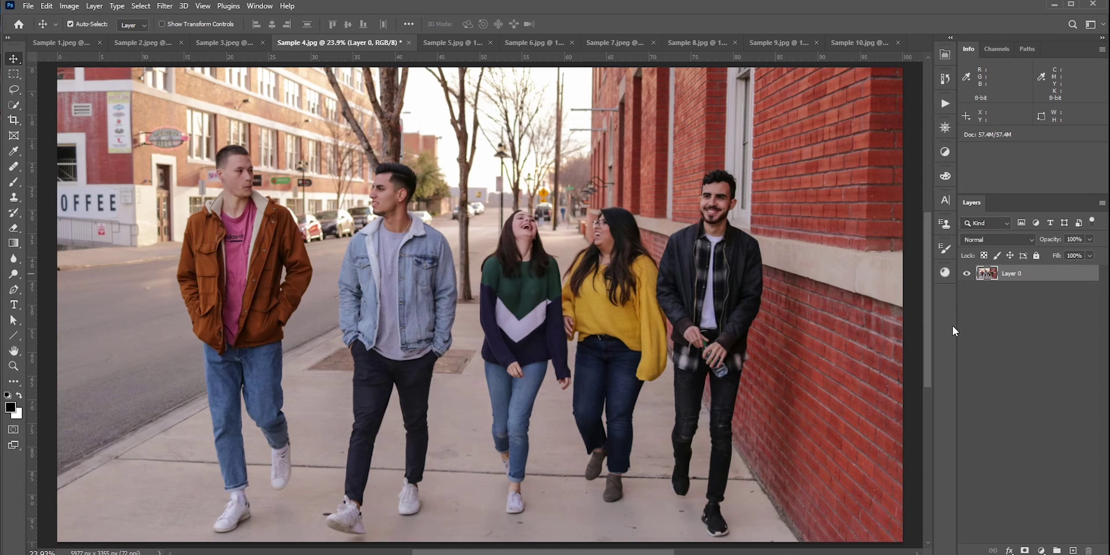
key(ctrl+z)
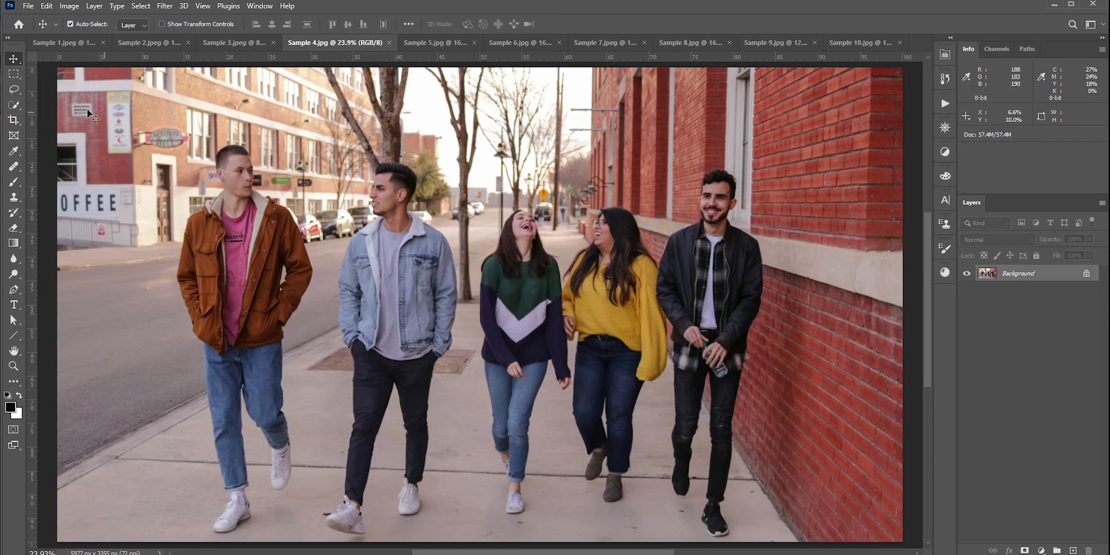
click(19, 104)
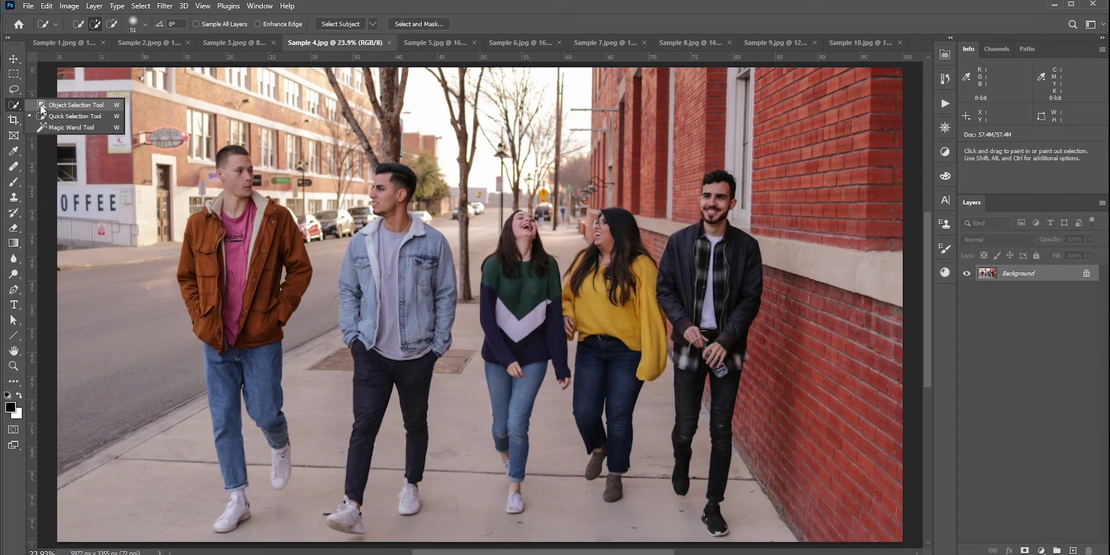
Select the denim-jacket man with the Object Selection Tool and copy him onto Layer 1
click(42, 108)
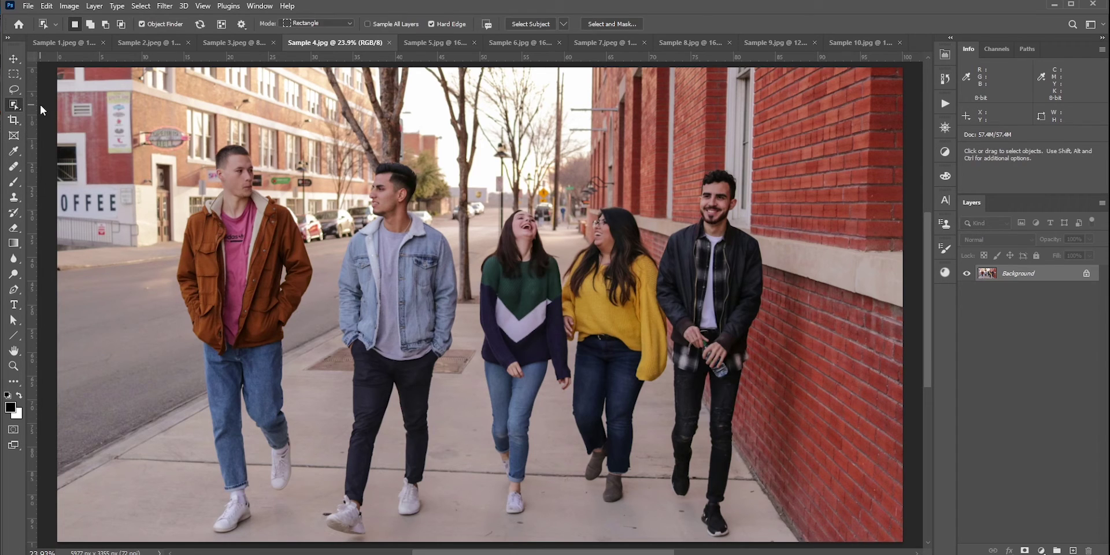
click(395, 304)
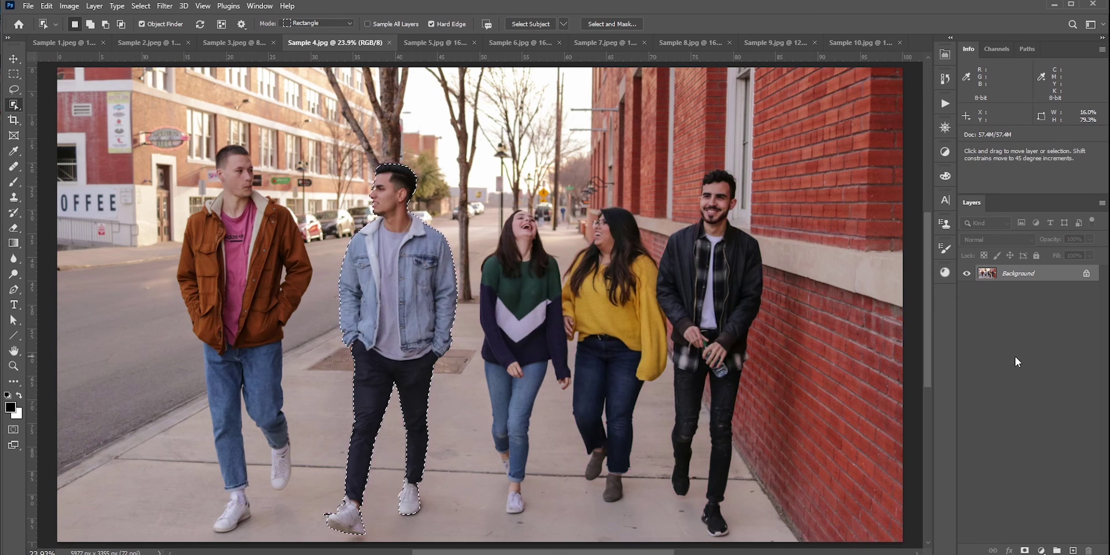
key(ctrl+j)
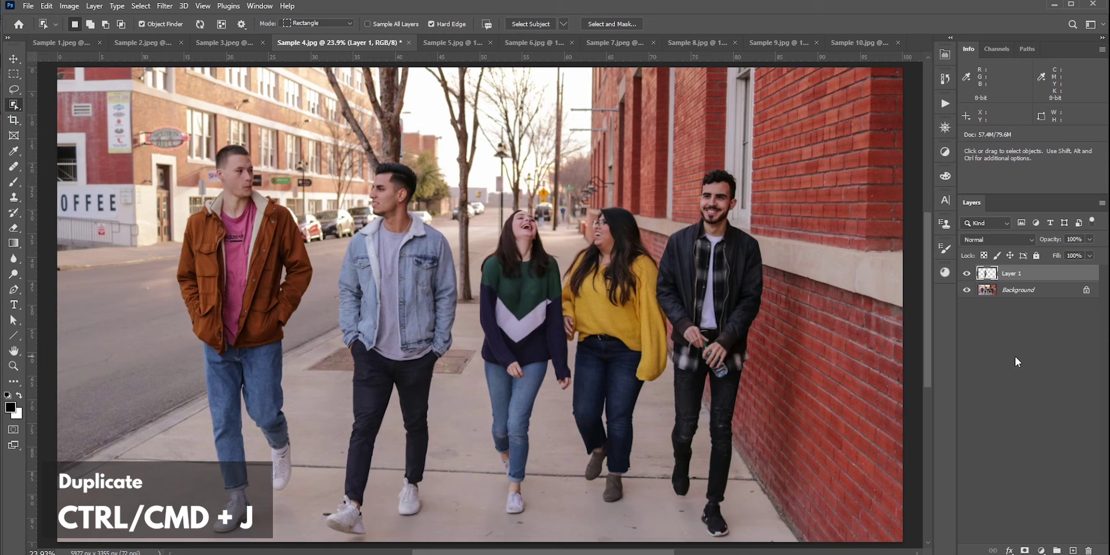
click(967, 289)
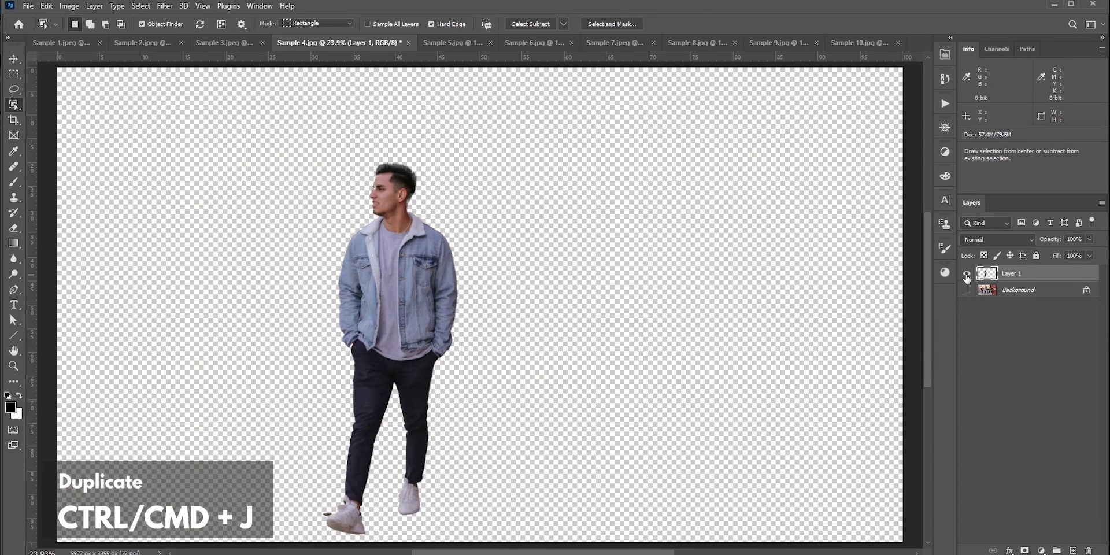
click(967, 290)
Convert Layer 1 to a smart object and start shifting it right with Free Transform
right_click(1039, 277)
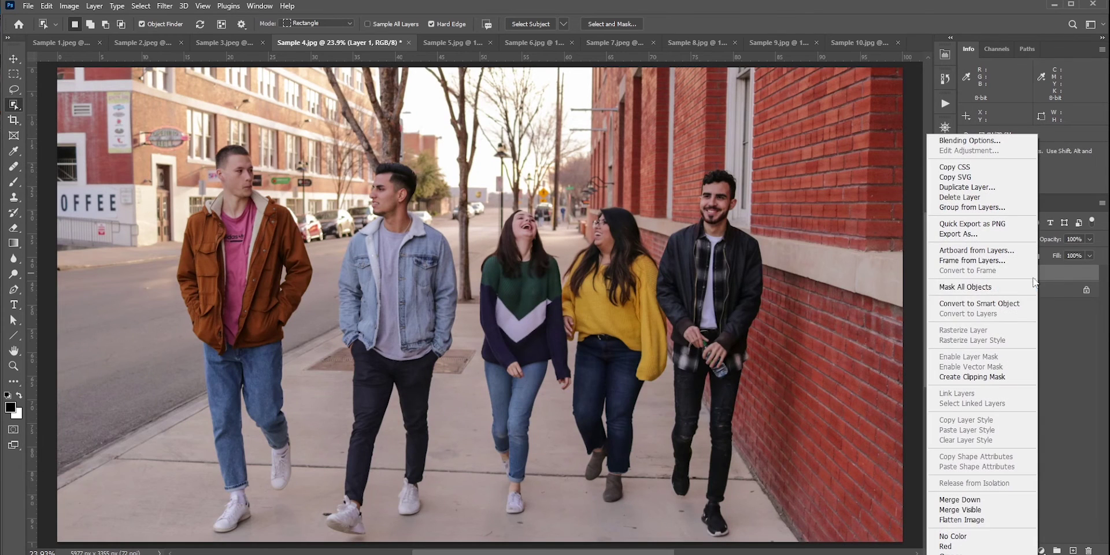
click(1007, 306)
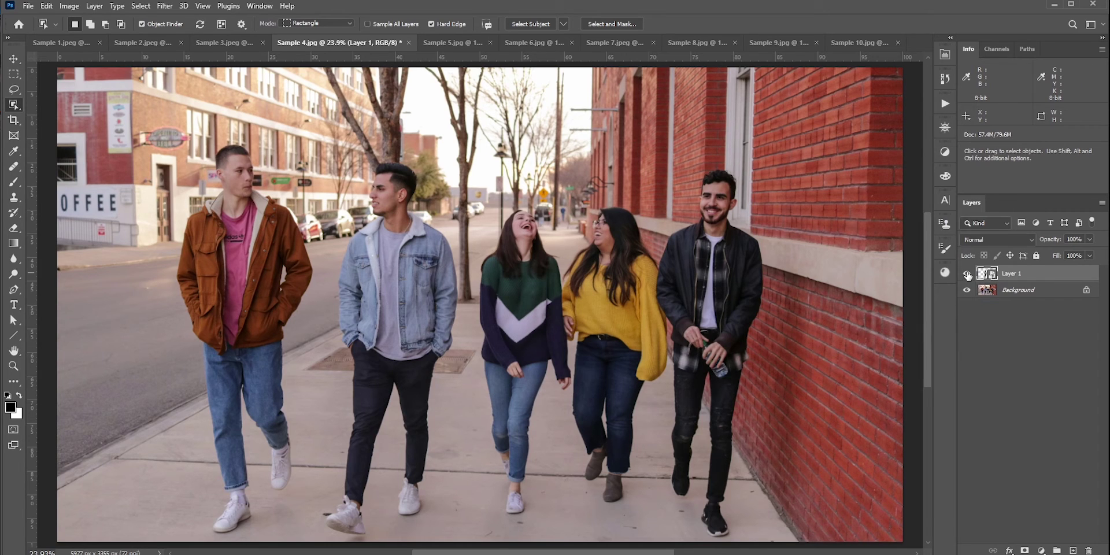
key(ctrl+t)
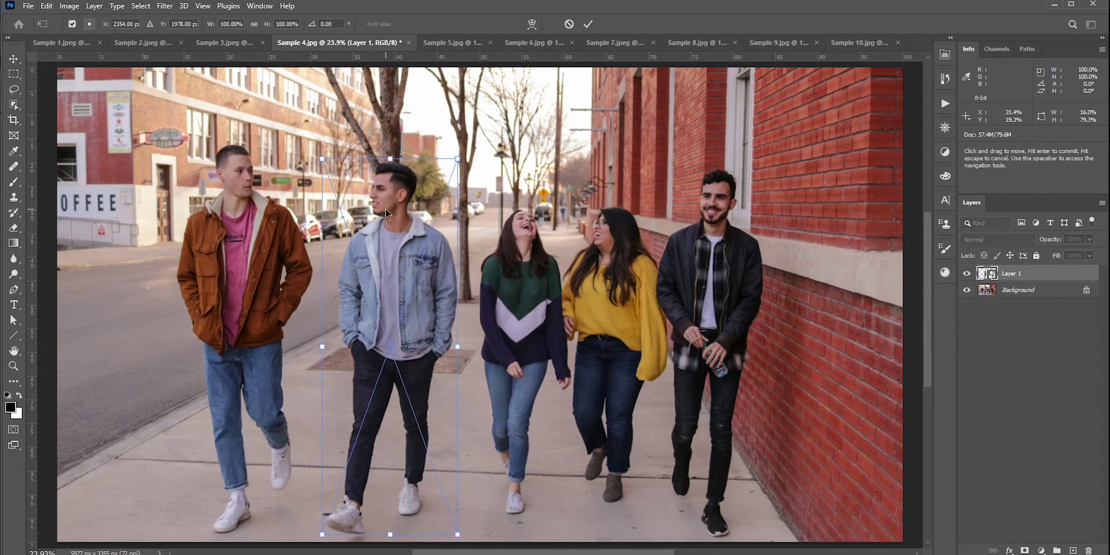
drag(393, 230, 412, 237)
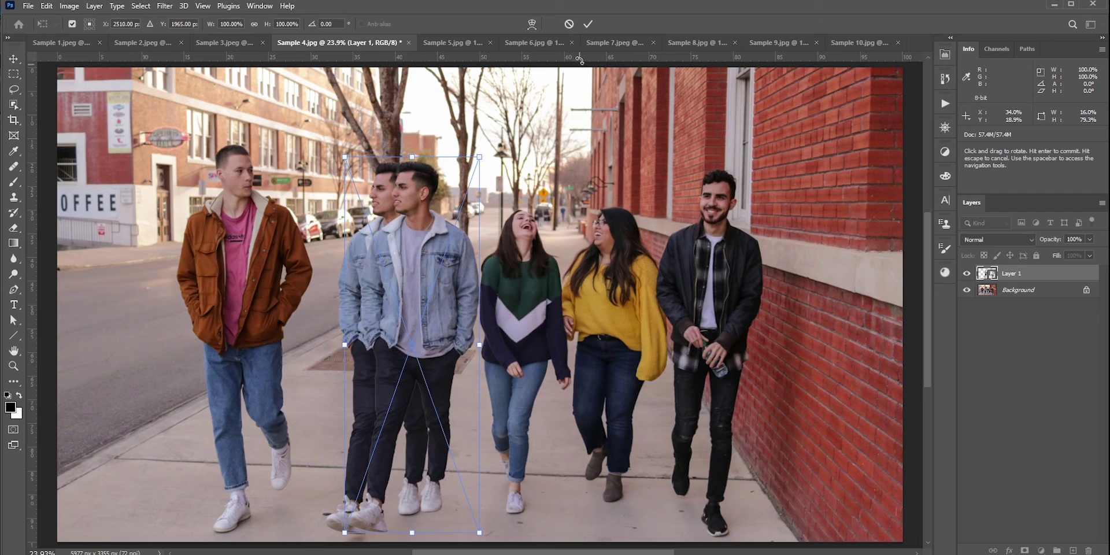
Cancel the transform, unlock the background layer and reselect the denim-jacket man
click(569, 24)
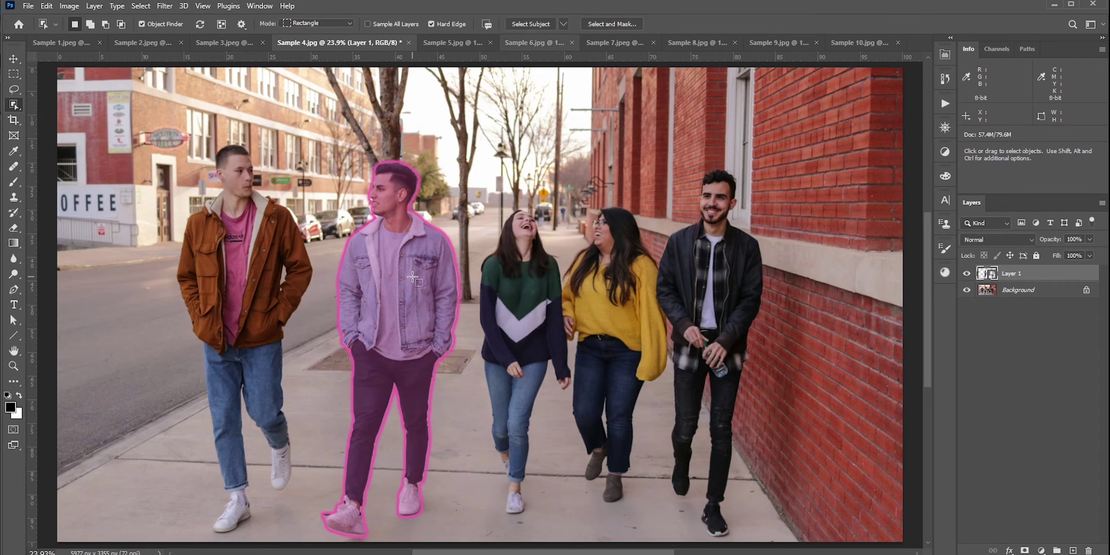
click(1087, 291)
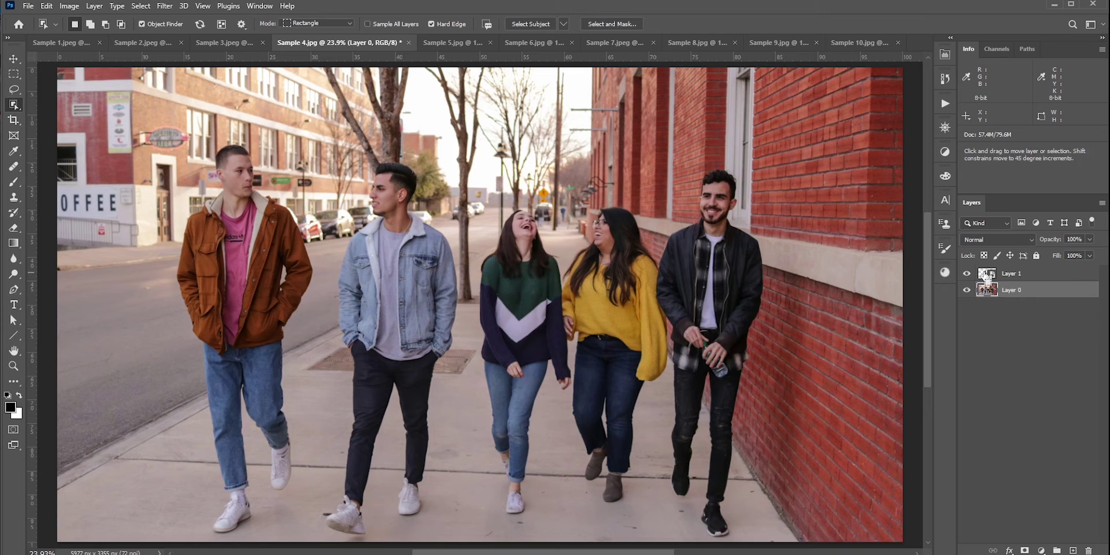
ctrl+click(986, 273)
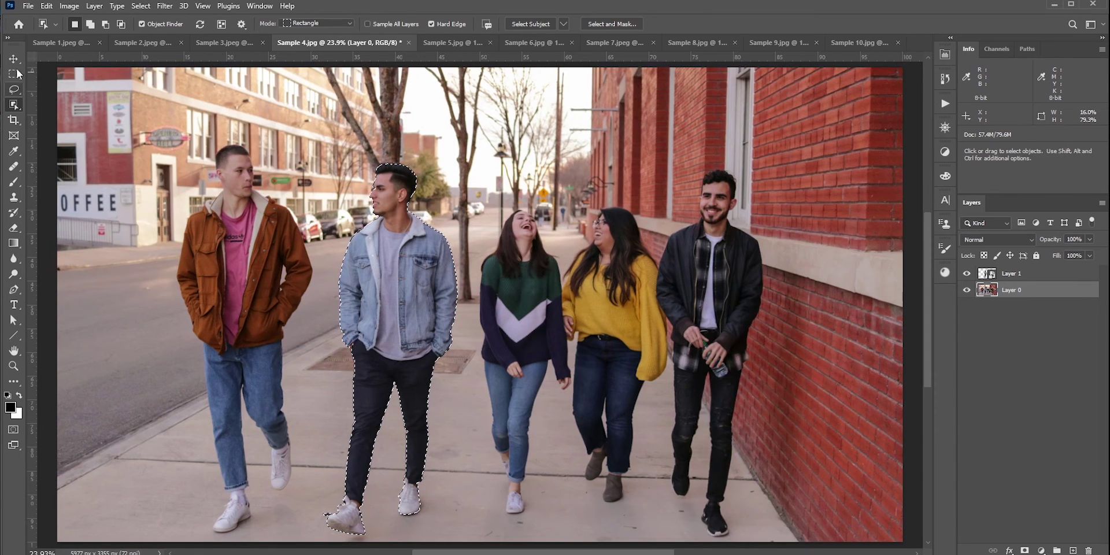
key(v)
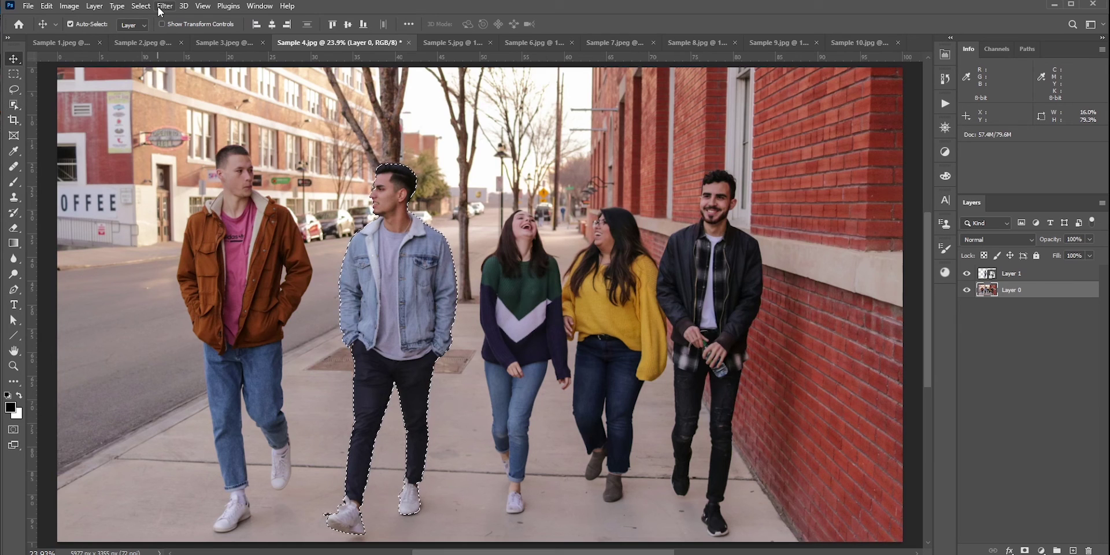
Expand the man's selection by 1 pixel
click(140, 6)
mouse_move(176, 185)
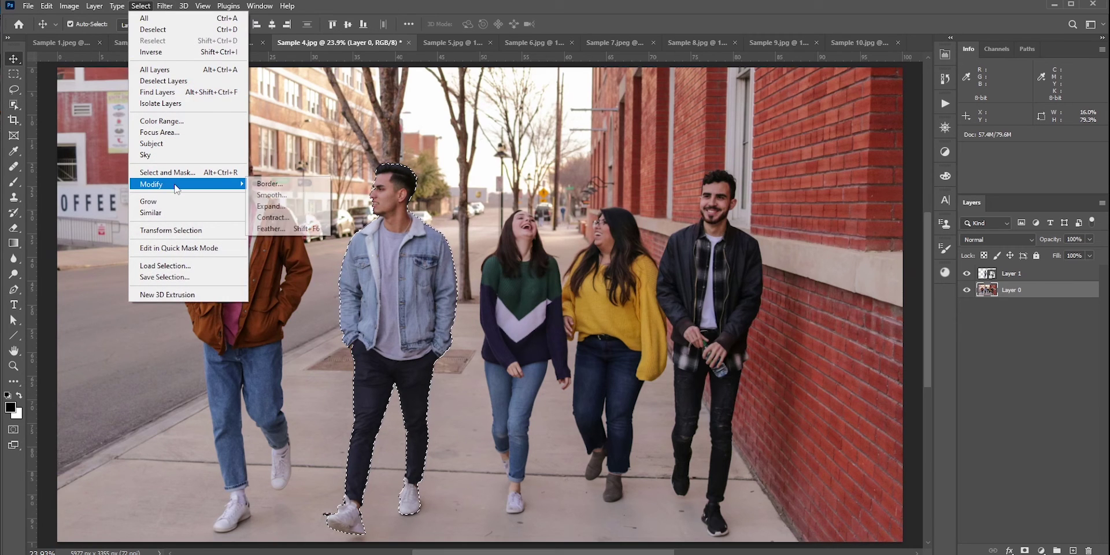
click(271, 206)
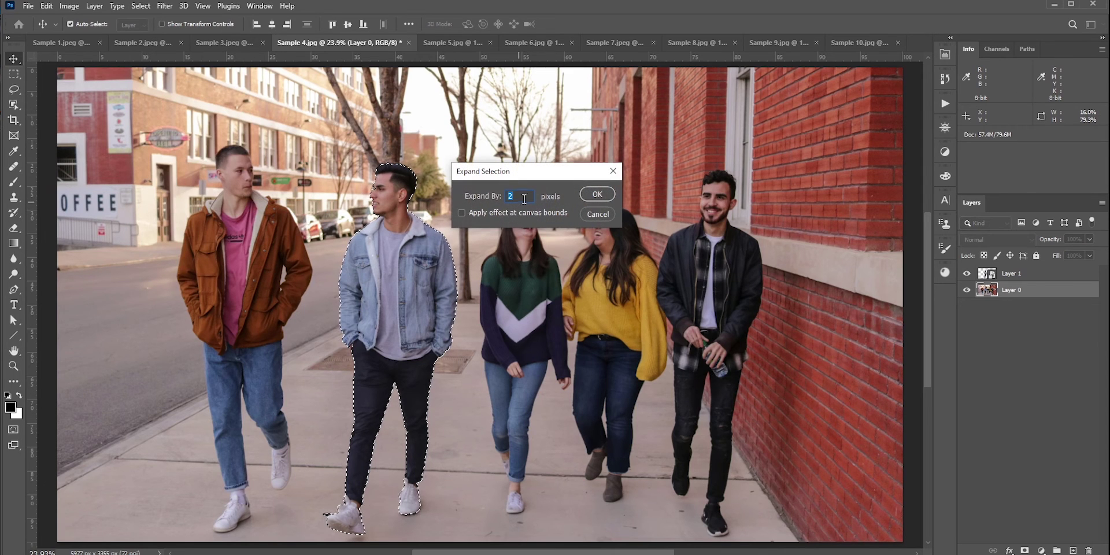
text(15)
key(Return)
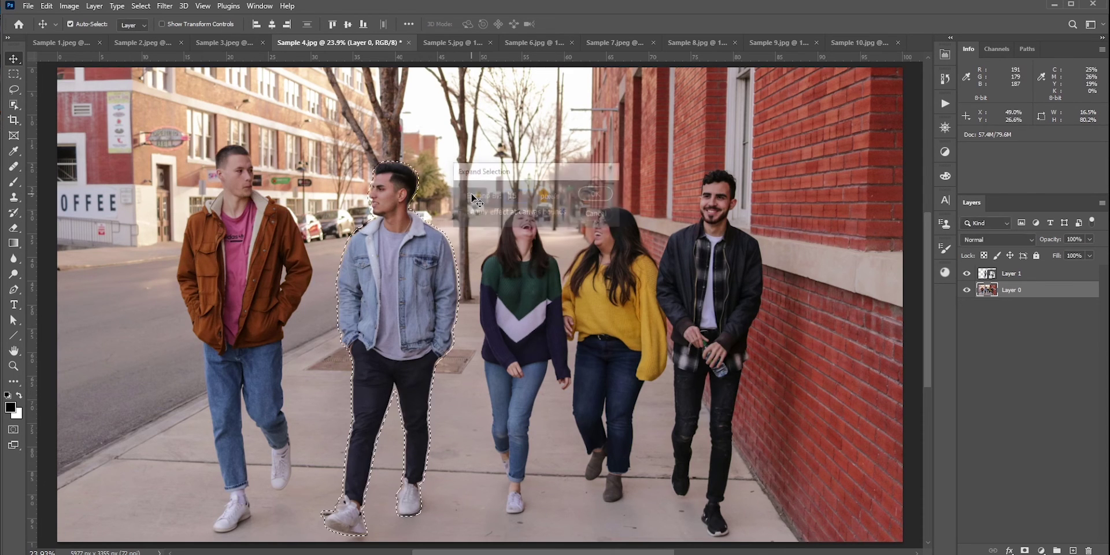
Content-Aware Fill the selection onto a new layer to remove the man
click(46, 6)
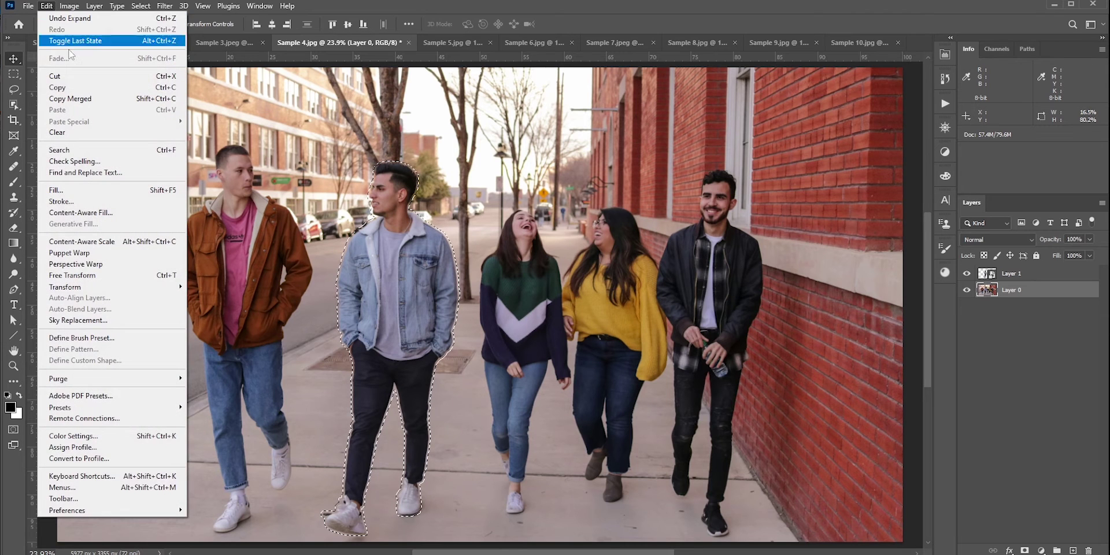
click(111, 214)
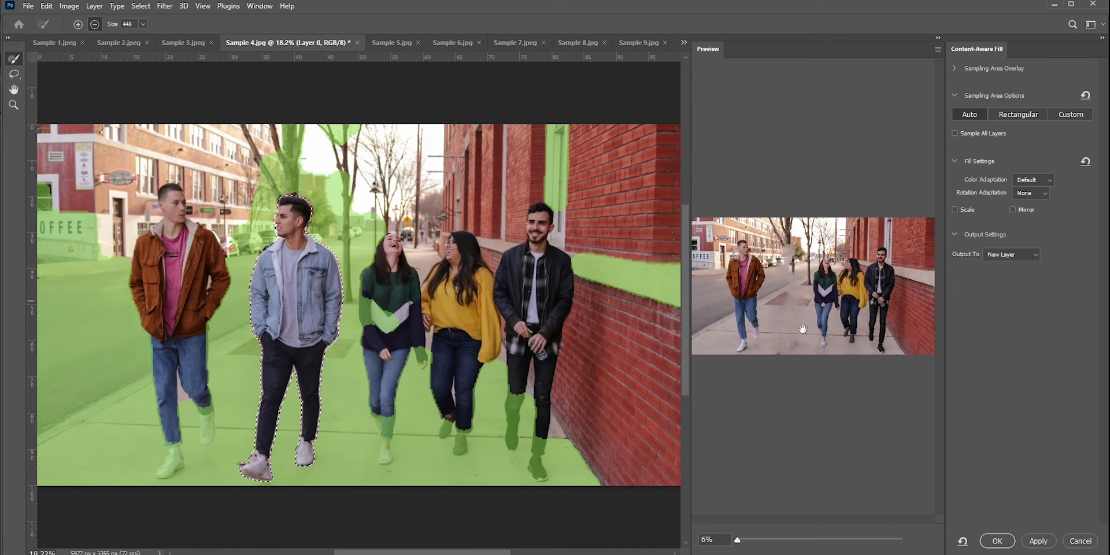
click(998, 541)
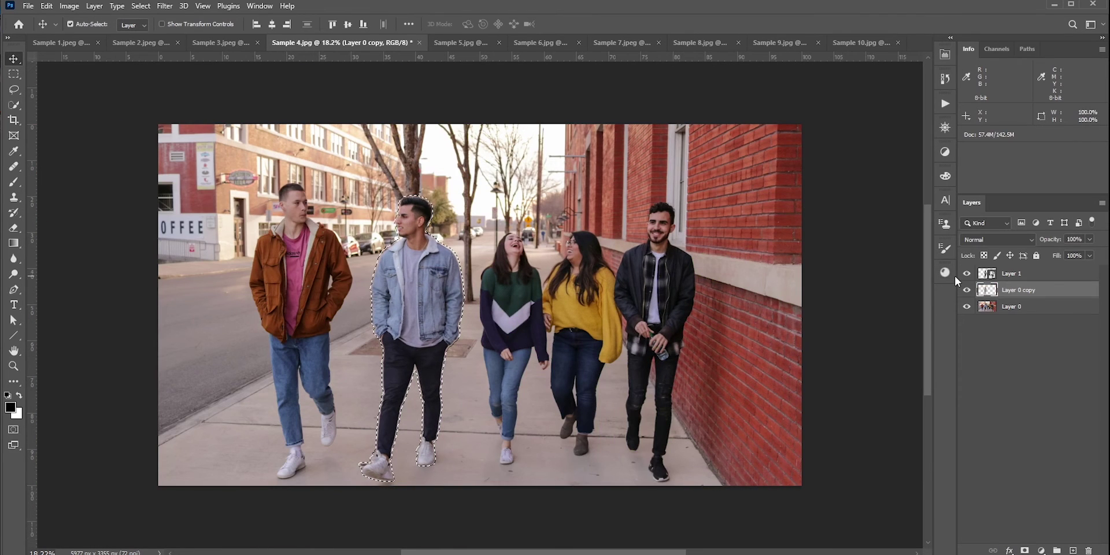
Deselect, hide the fill layer, pick the Clone Stamp and add Layer 2 above Layer 0 copy
key(ctrl+d)
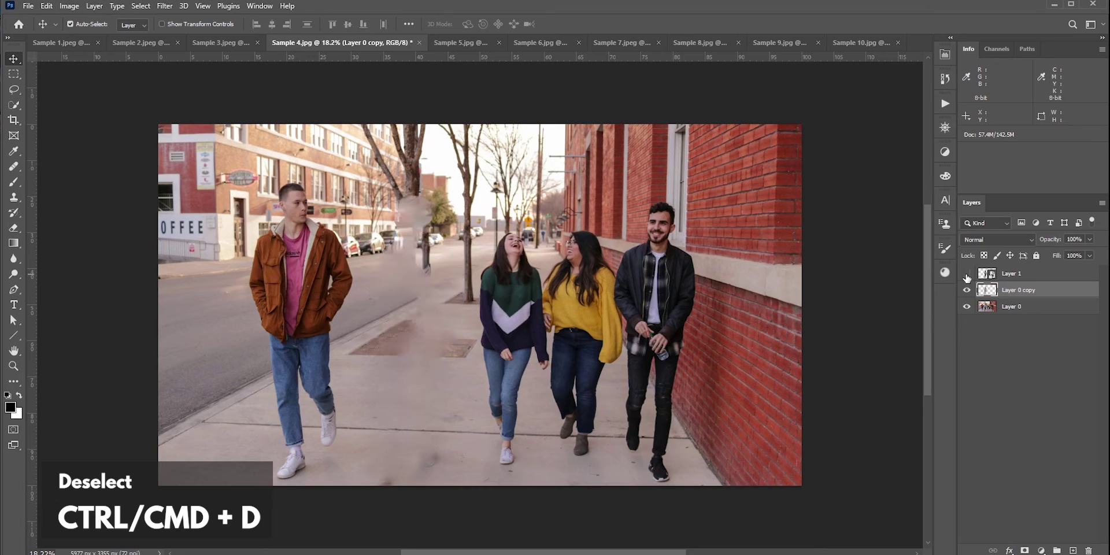
click(967, 274)
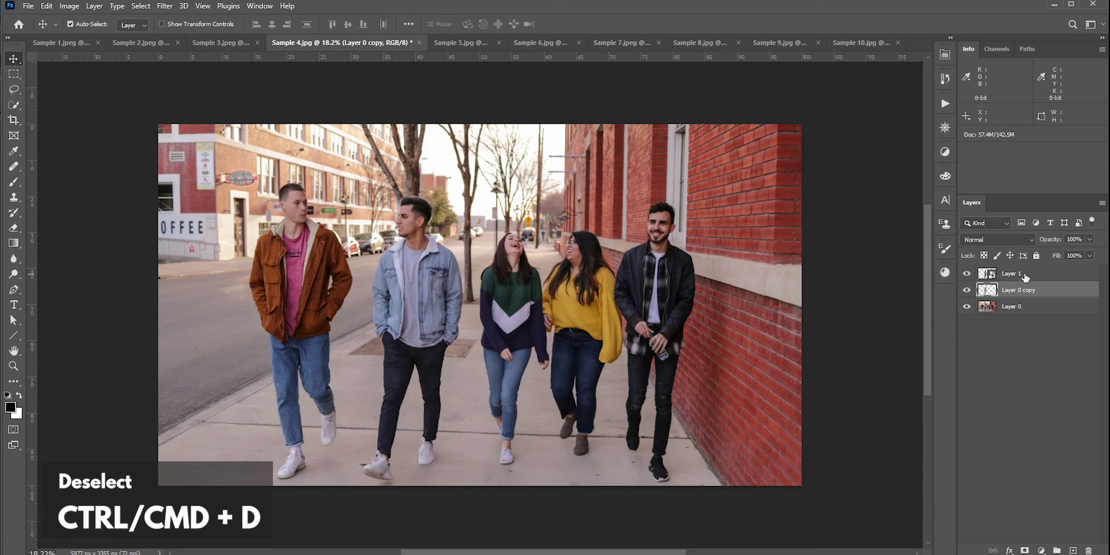
click(1017, 277)
click(14, 197)
click(60, 201)
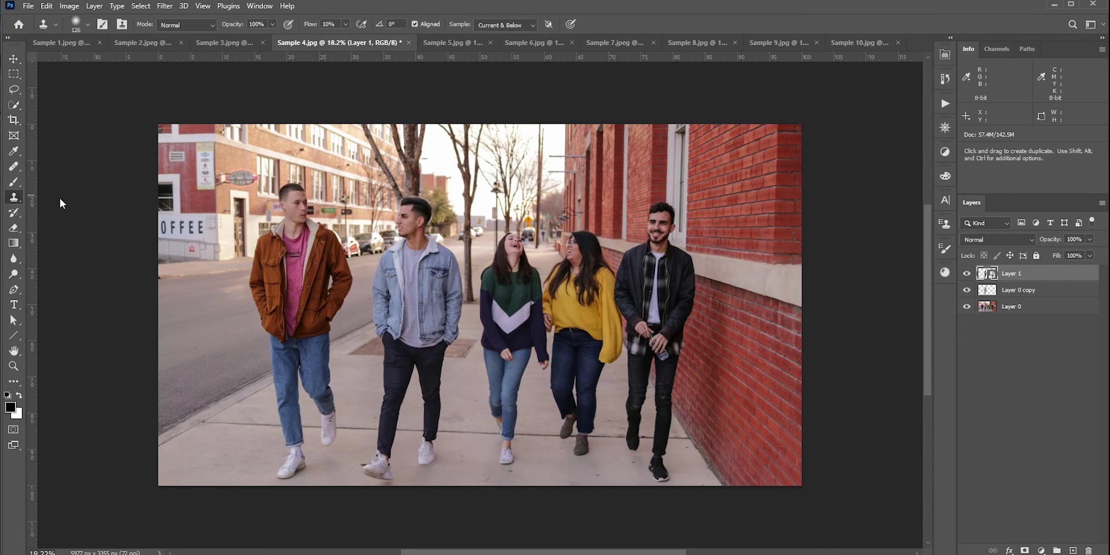
click(1018, 290)
click(1073, 550)
At full flow, clone background over the pale halo around the man's hairline on Layer 2
scroll(408, 210, up, 2)
scroll(409, 210, up, 6)
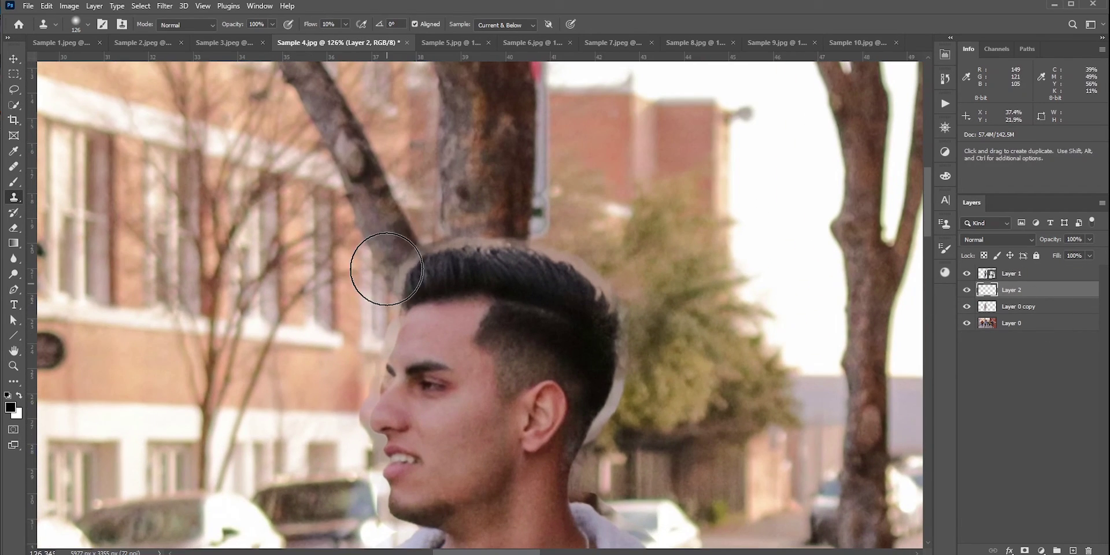
alt+right_click(372, 266)
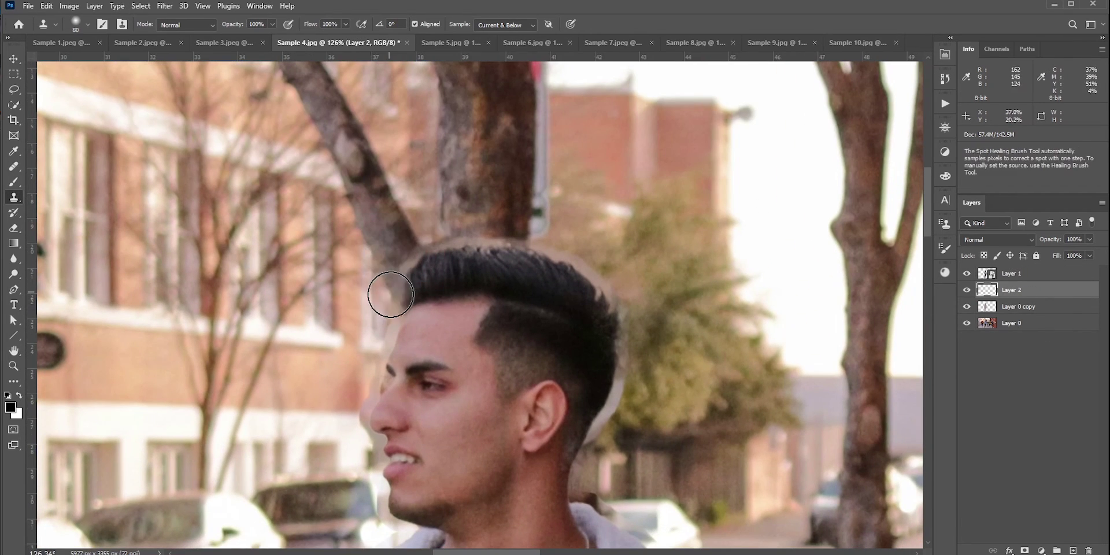
key(shift+0)
alt+click(440, 206)
mouse_move(440, 243)
mouse_down()
mouse_move(491, 243)
mouse_move(456, 209)
mouse_up()
alt+right_click(619, 335)
scroll(606, 295, down, 7)
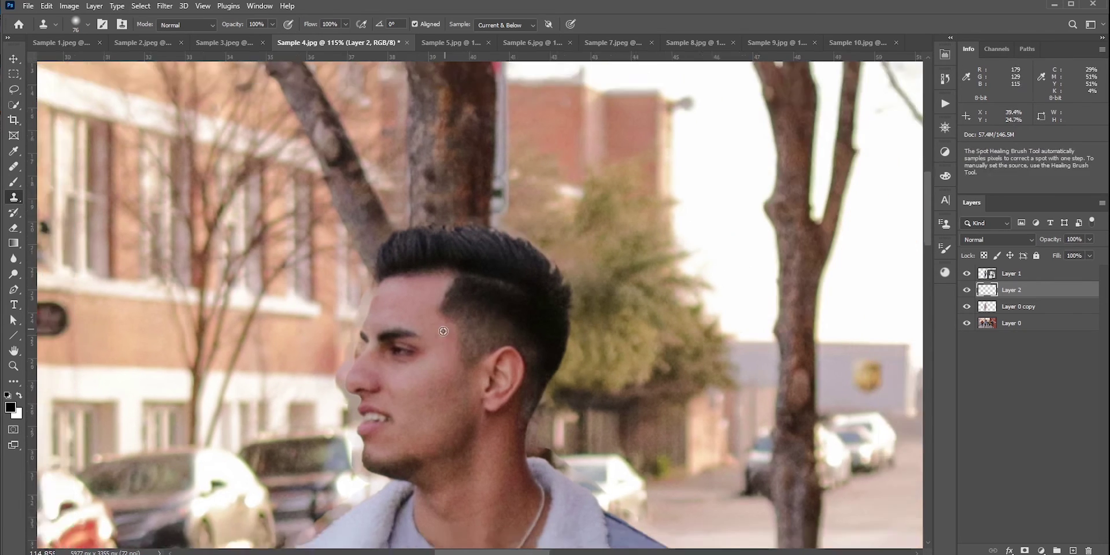
Put Layer 1 into Warp transform mode around the man
key(v)
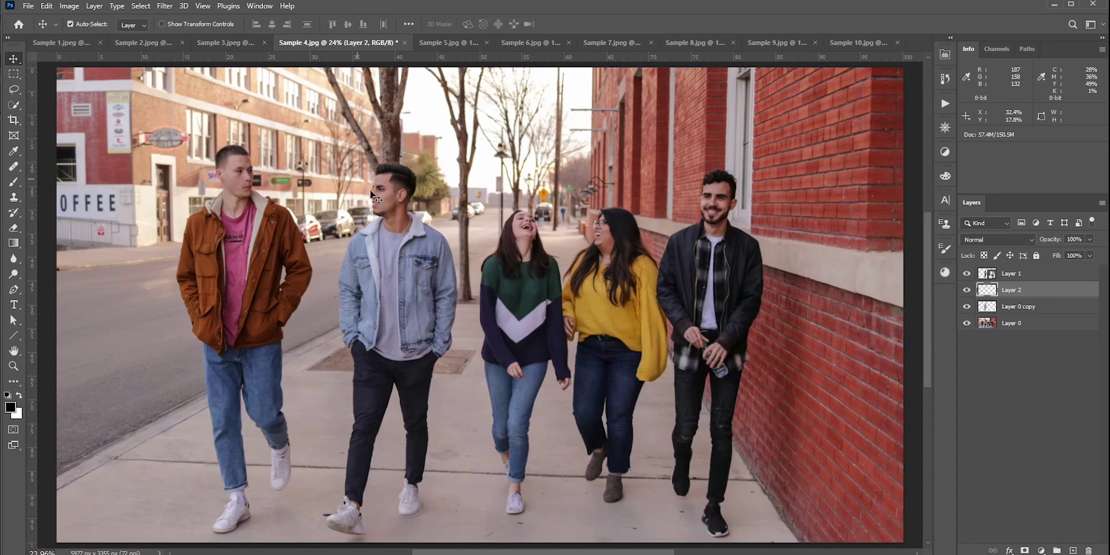
click(1025, 274)
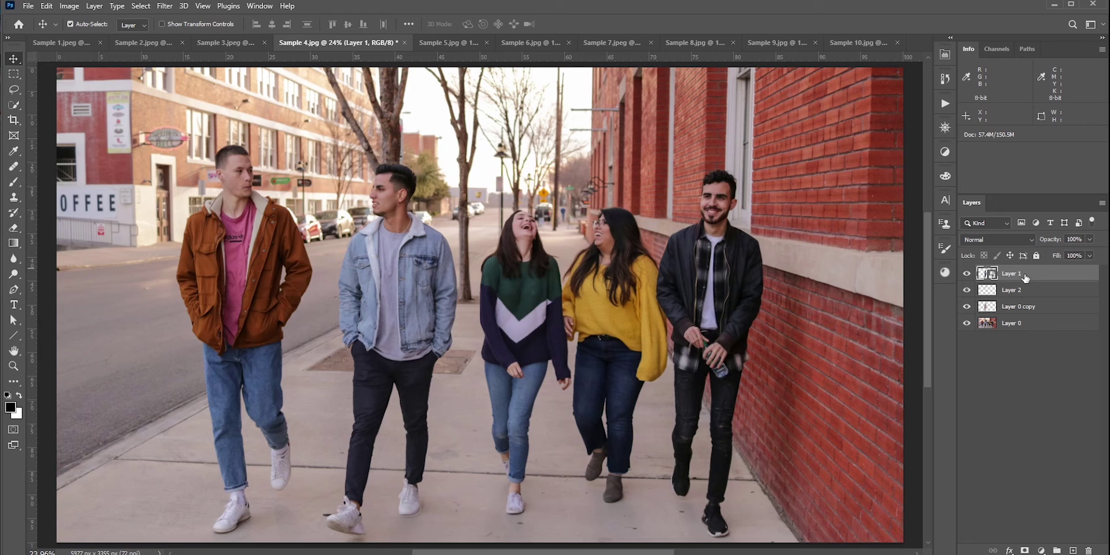
key(ctrl+t)
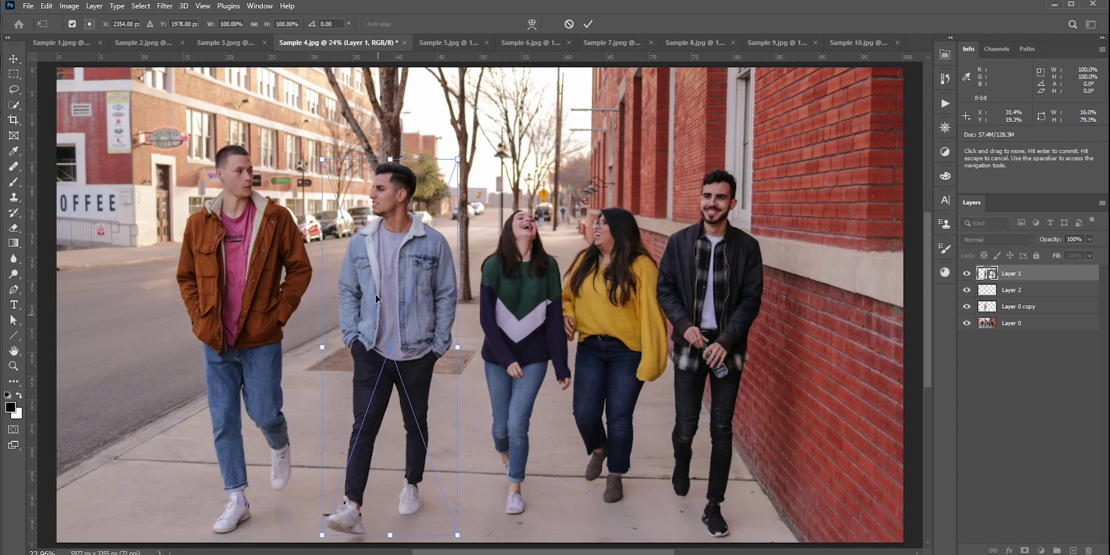
right_click(394, 278)
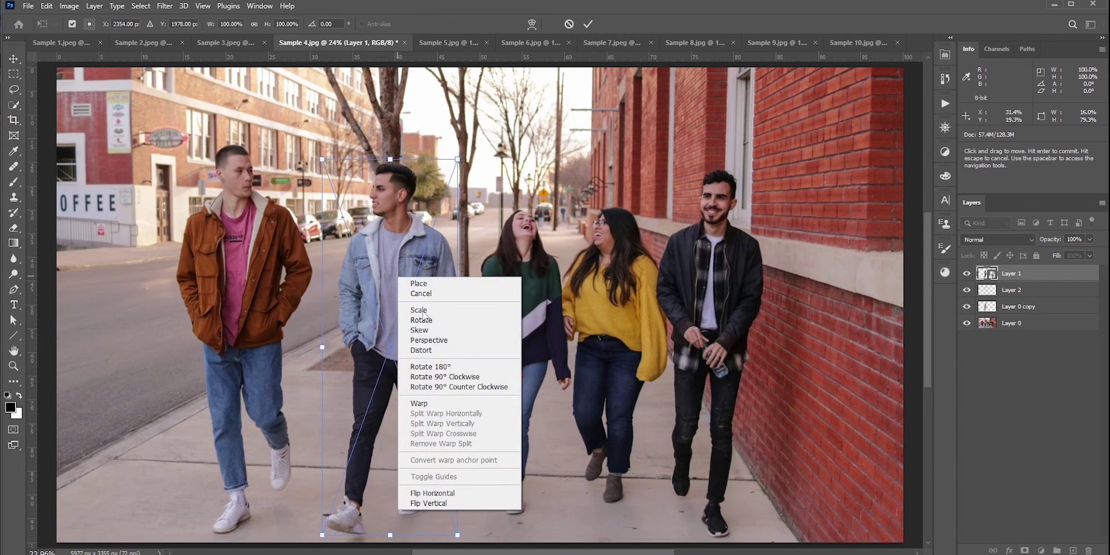
click(432, 403)
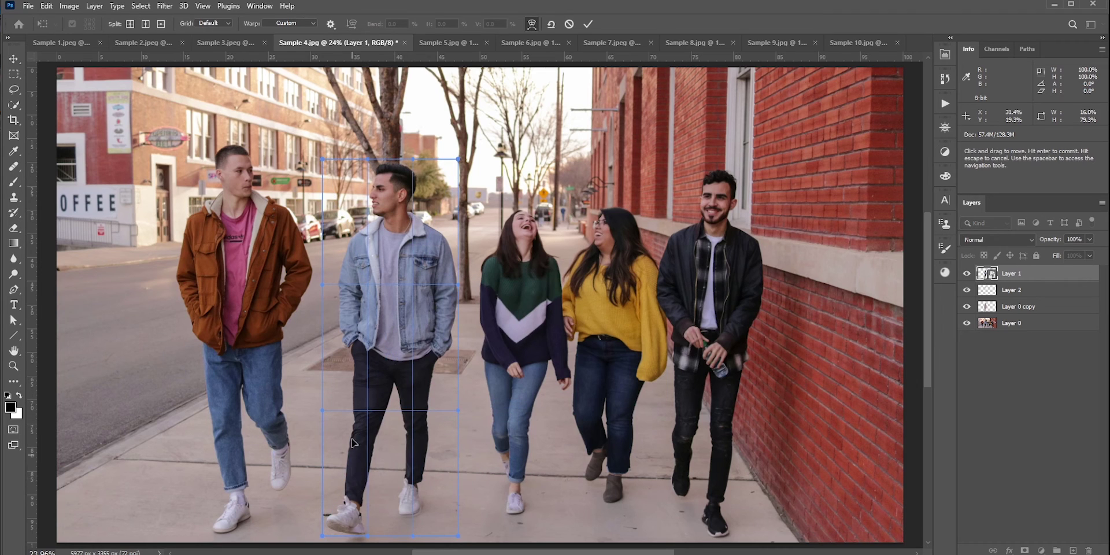
Add horizontal warp splits at the lower legs and knees, then drag the upper section up
click(162, 24)
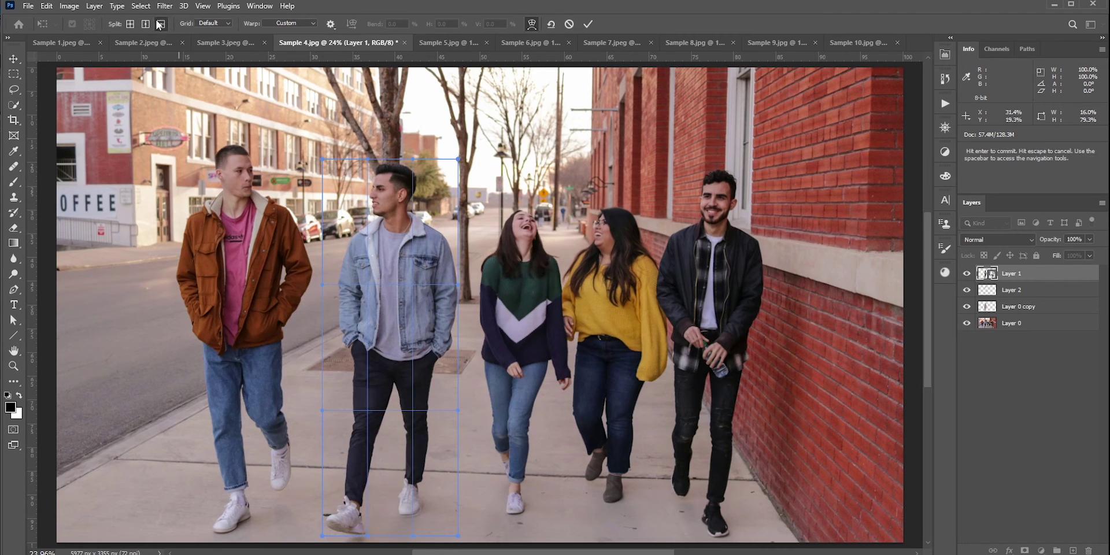
click(345, 478)
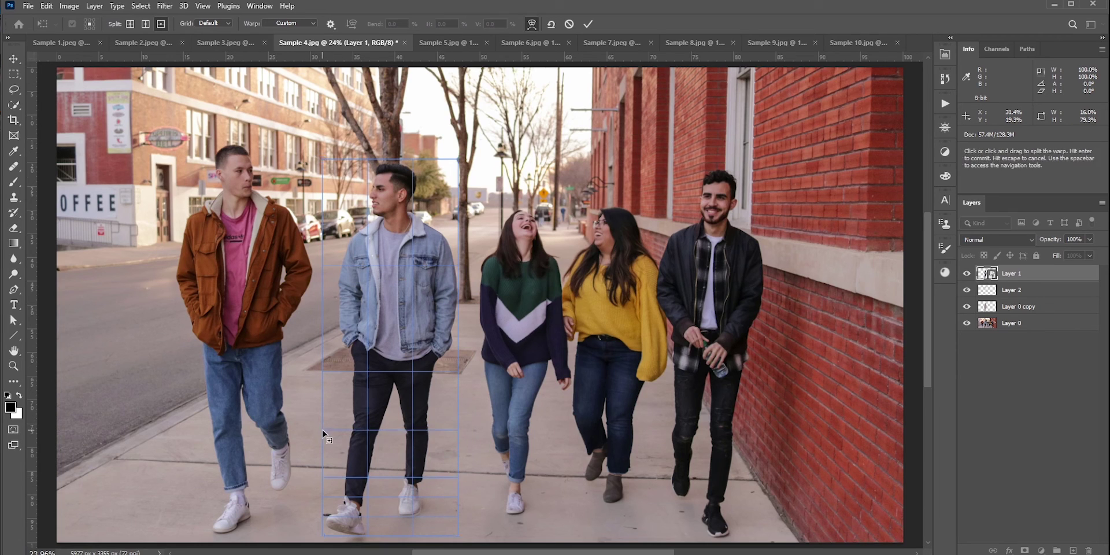
click(323, 432)
shift+click(322, 433)
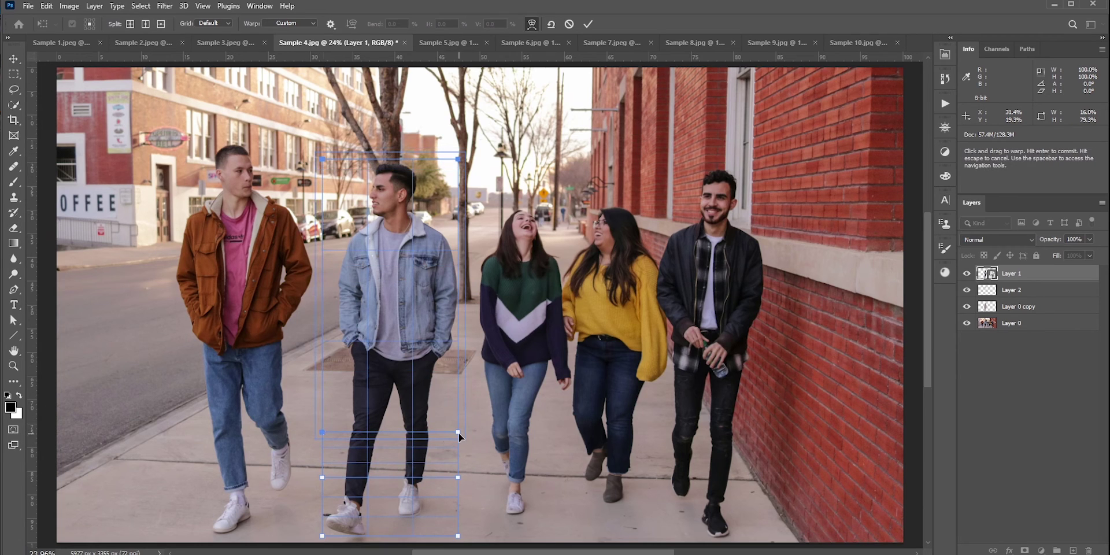
drag(397, 166, 391, 154)
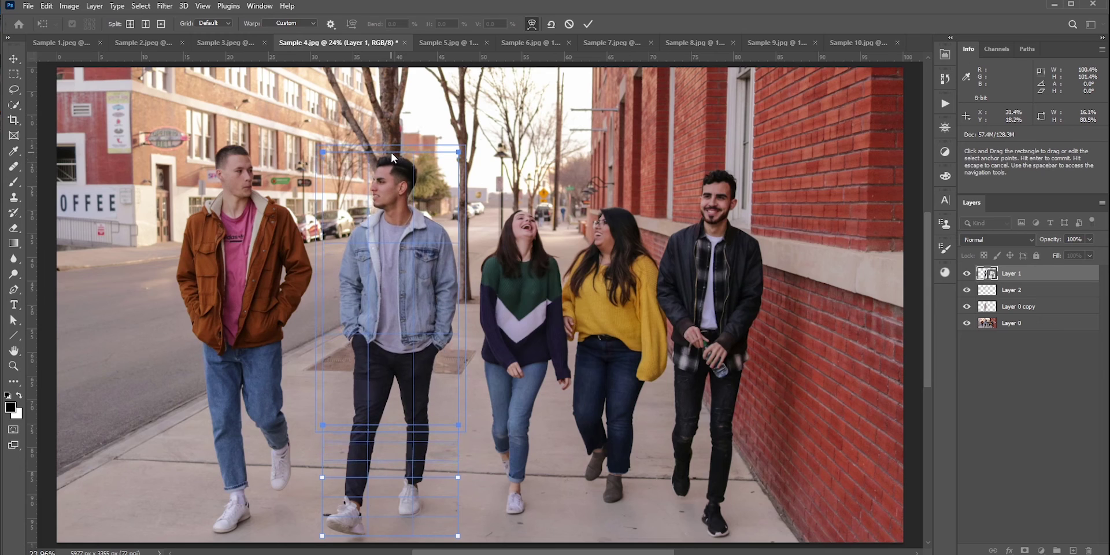
Add splits across the thighs, stretch the legs further and commit the warp
click(162, 23)
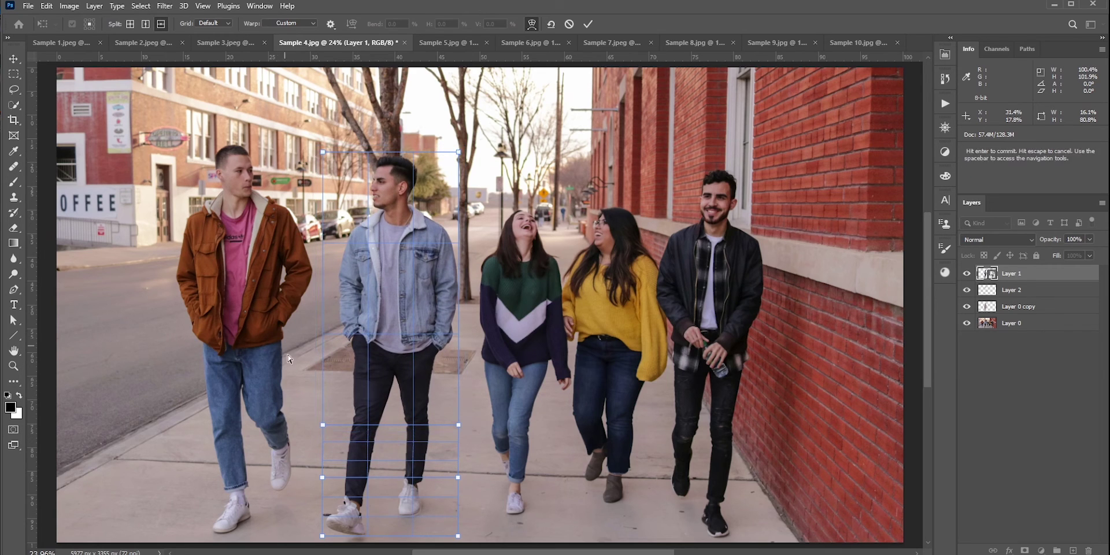
click(322, 403)
click(458, 364)
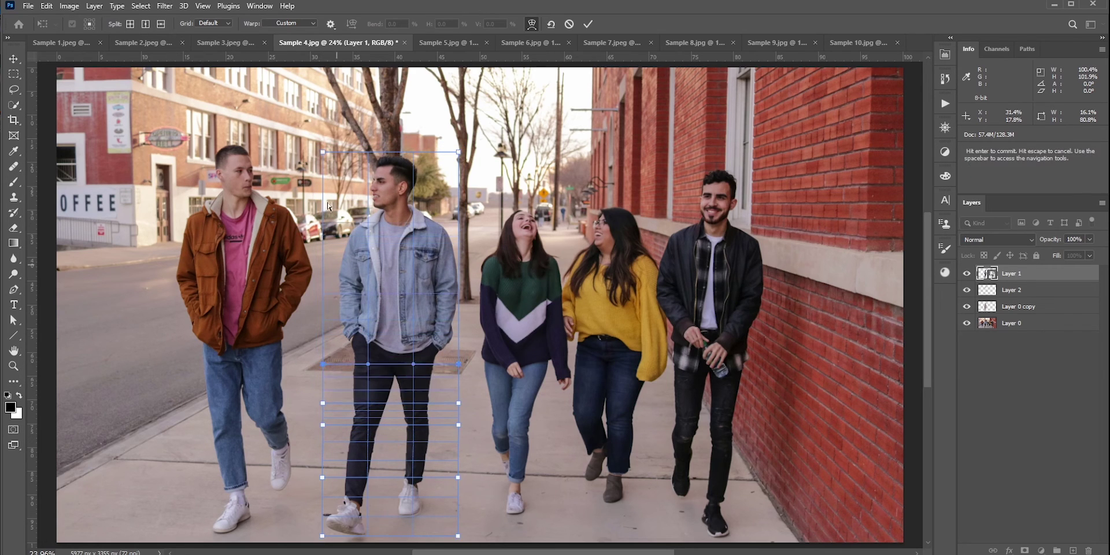
shift+click(459, 364)
drag(391, 153, 391, 144)
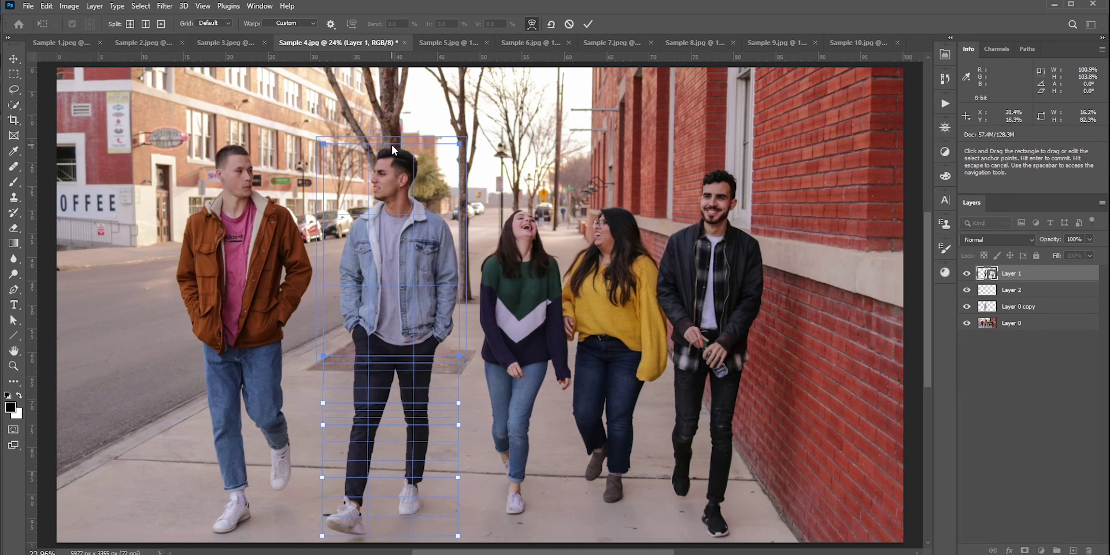
click(588, 23)
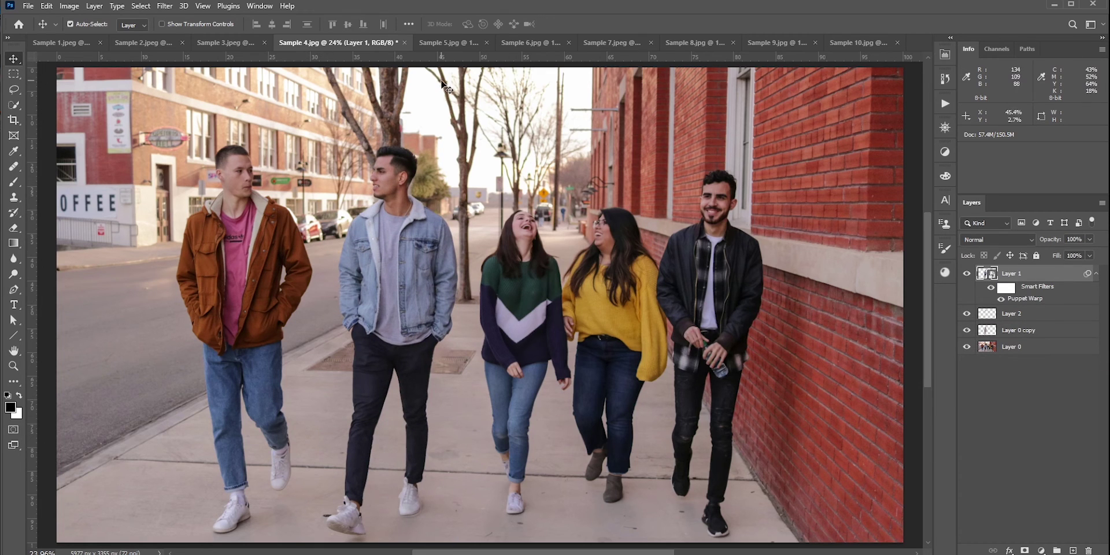
On Sample 5.jpg, paint a red circle and a red cross around the man, then undo them
click(440, 44)
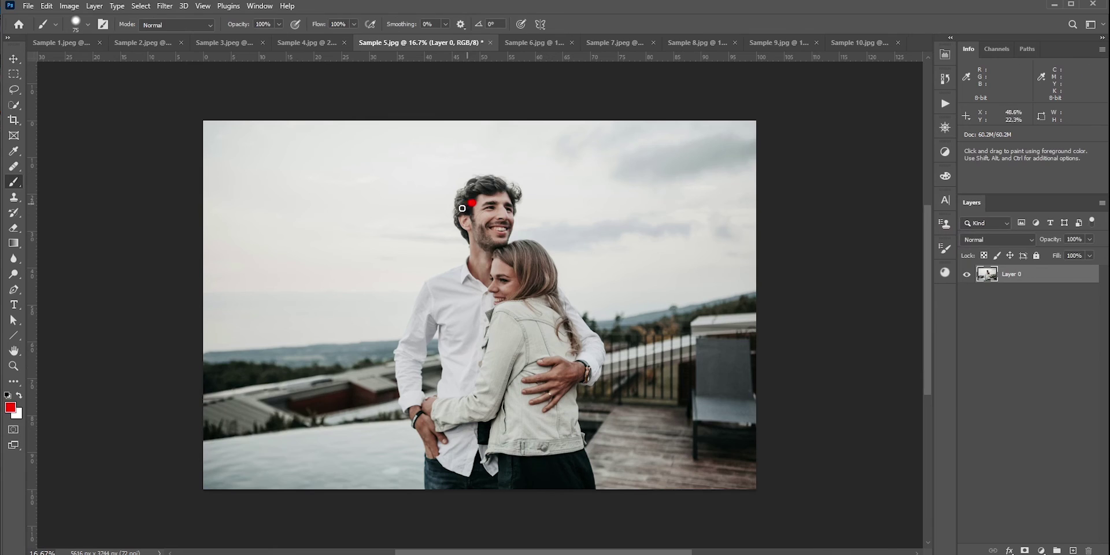
mouse_move(462, 208)
mouse_down()
mouse_move(394, 375)
mouse_move(512, 266)
mouse_move(491, 186)
mouse_move(460, 202)
mouse_up()
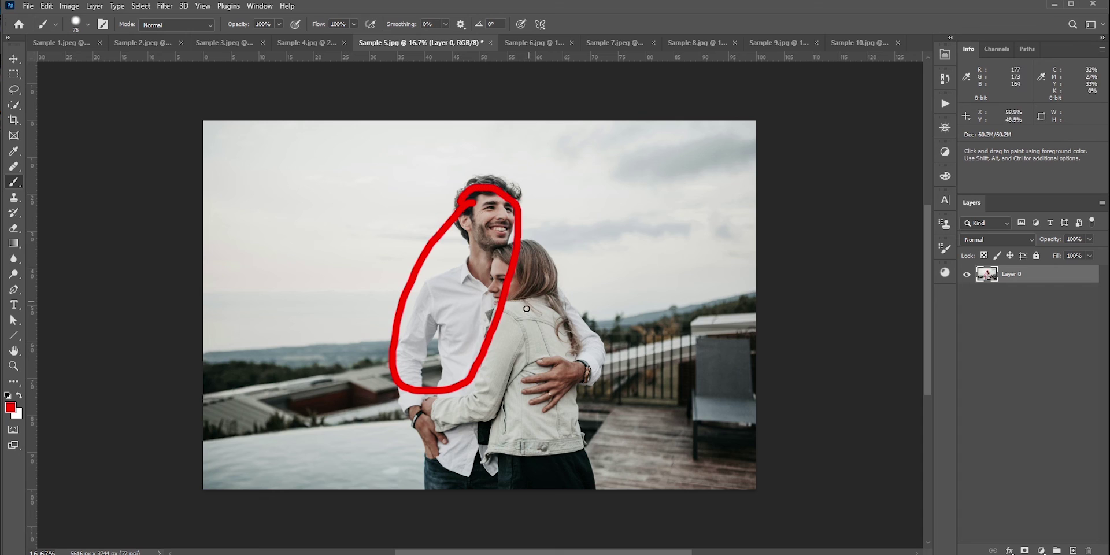
key(ctrl+z)
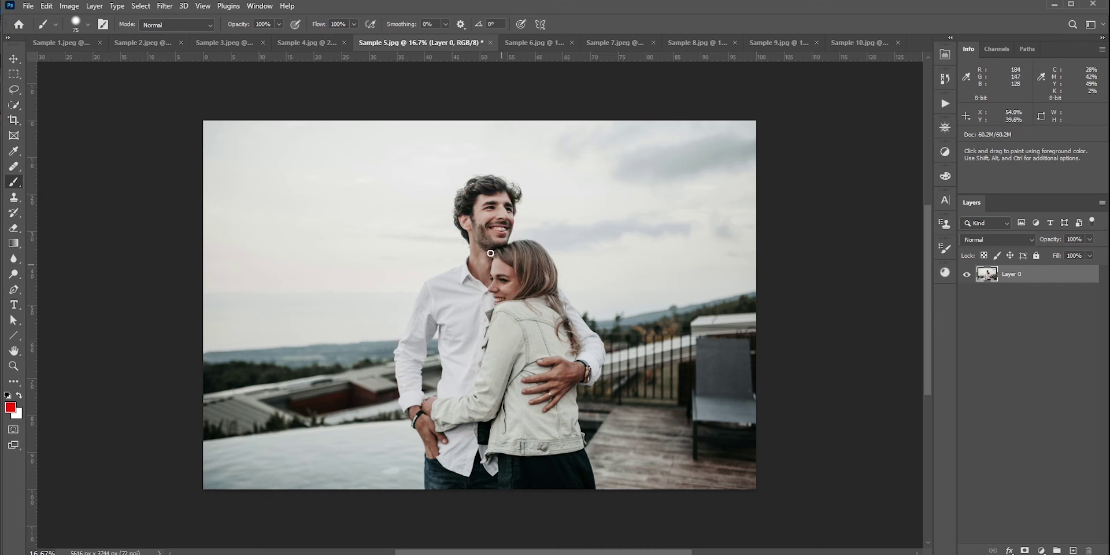
drag(437, 243, 369, 351)
drag(370, 261, 509, 376)
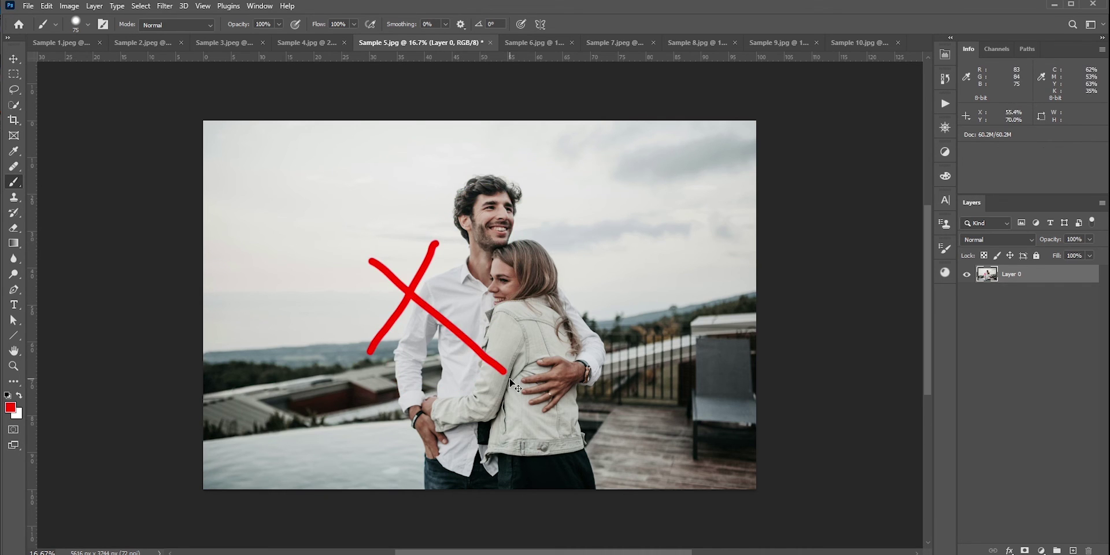
key(ctrl+z)
key(ctrl+z)
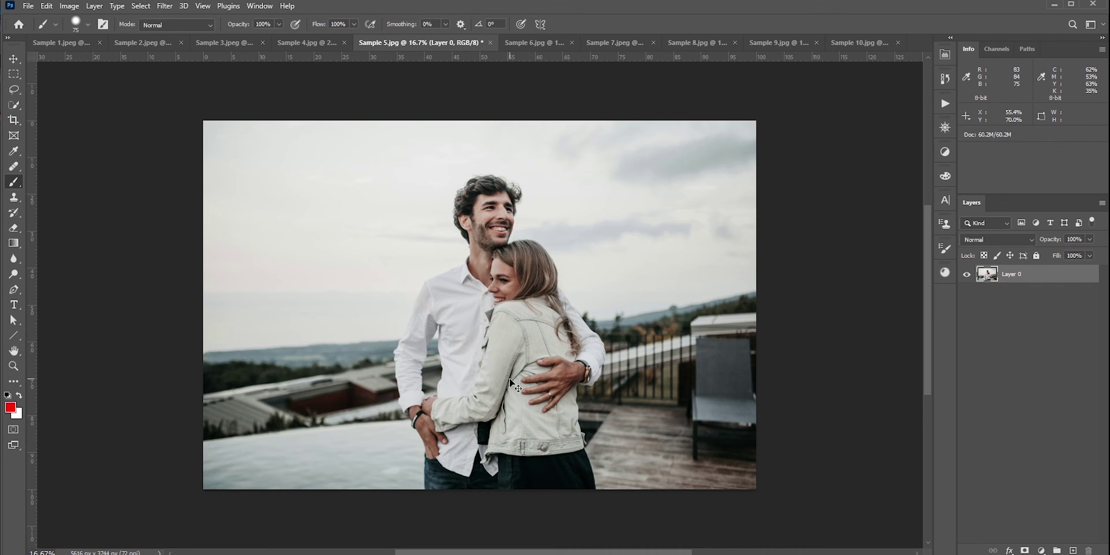
On Sample 6.jpg, paint a tall red upward arrow, then paint and undo a red X
click(526, 42)
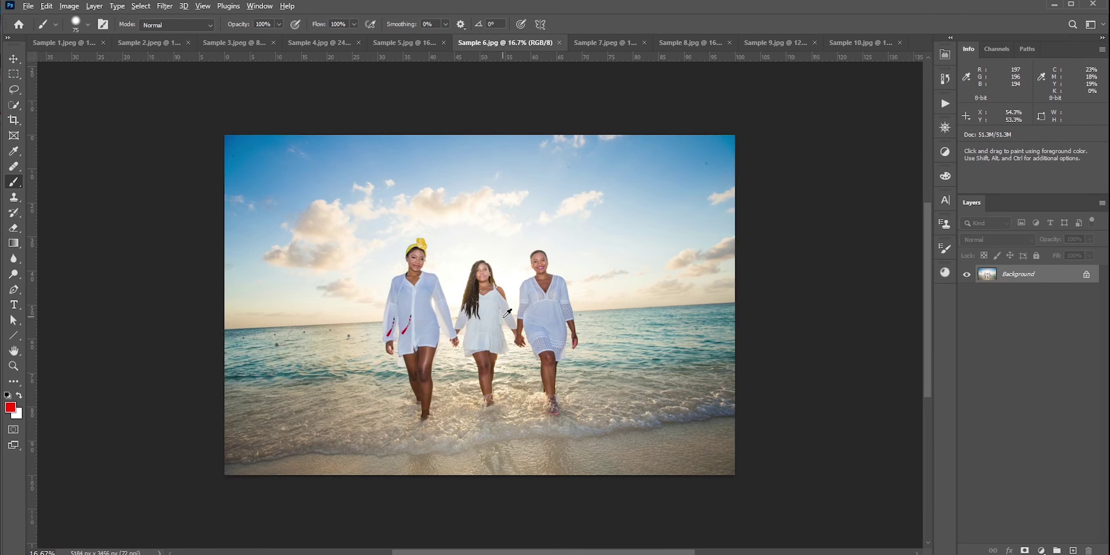
scroll(482, 307, up, 4)
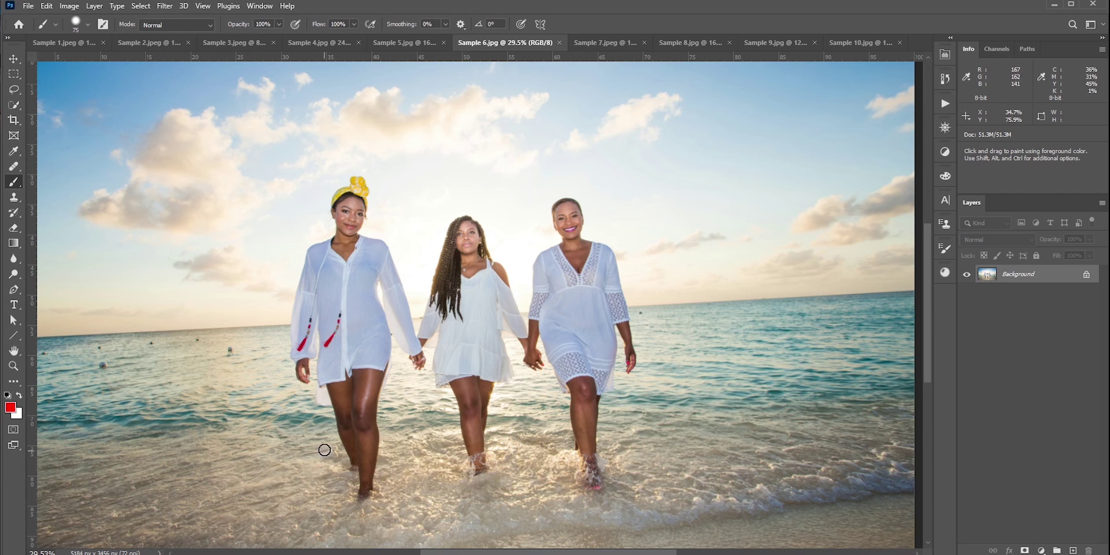
mouse_move(255, 460)
mouse_down()
mouse_move(257, 242)
mouse_move(247, 253)
mouse_move(275, 254)
mouse_up()
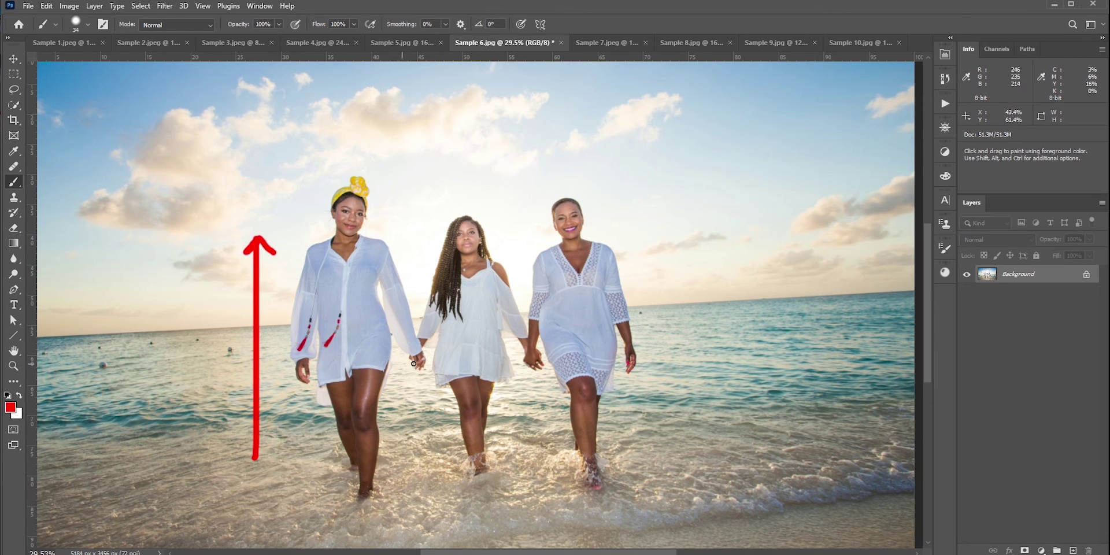
mouse_move(409, 317)
mouse_down()
mouse_move(391, 346)
mouse_move(411, 383)
mouse_move(440, 365)
mouse_move(436, 326)
mouse_move(411, 337)
mouse_move(415, 255)
mouse_up()
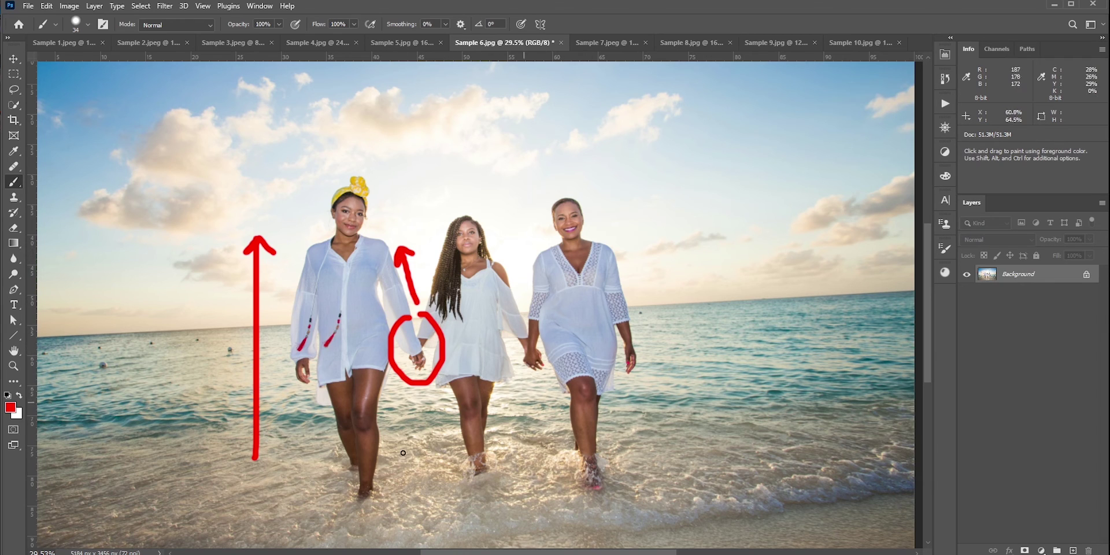
drag(185, 305, 118, 424)
drag(120, 303, 224, 413)
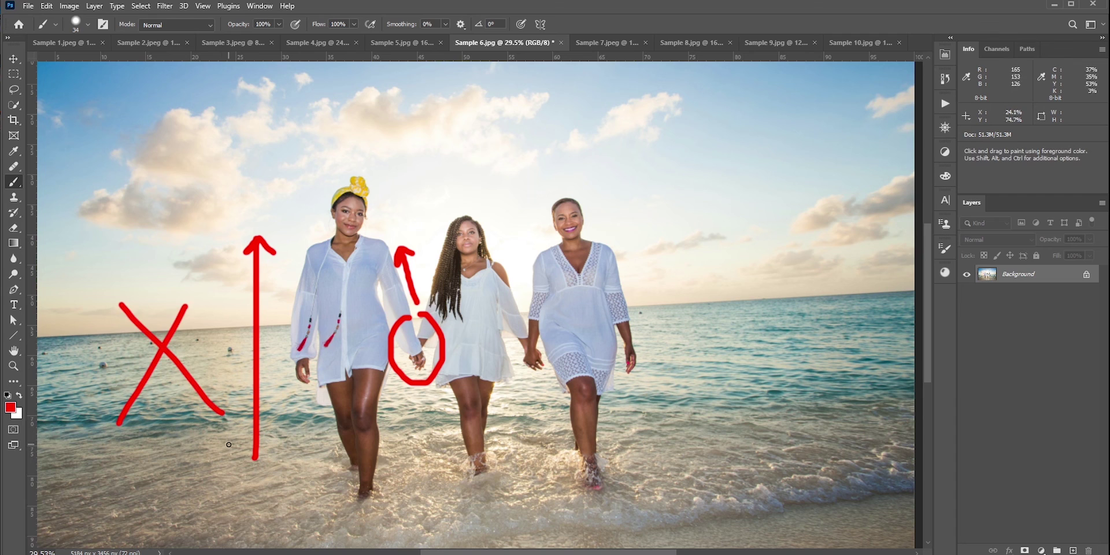
key(ctrl+z)
key(ctrl+z)
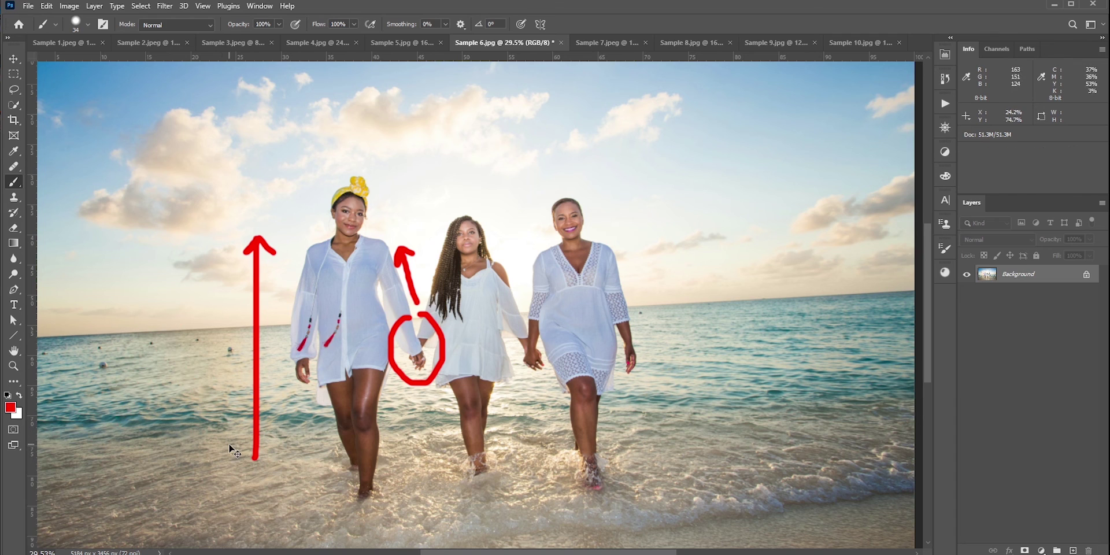
Move via Sample 7 to Sample 8.jpg and paint a red upward arrow beside the groom
click(600, 46)
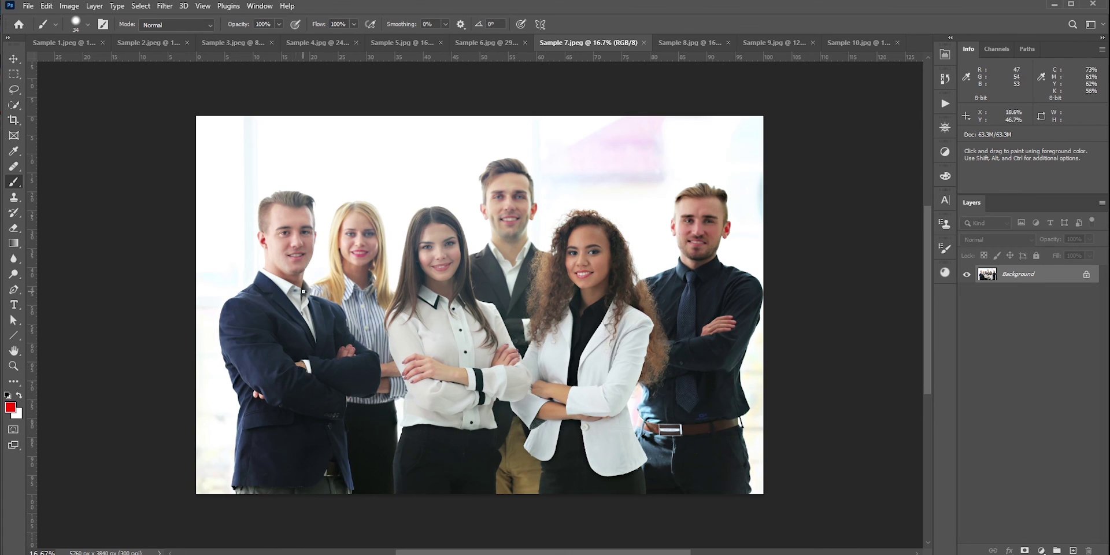
click(693, 42)
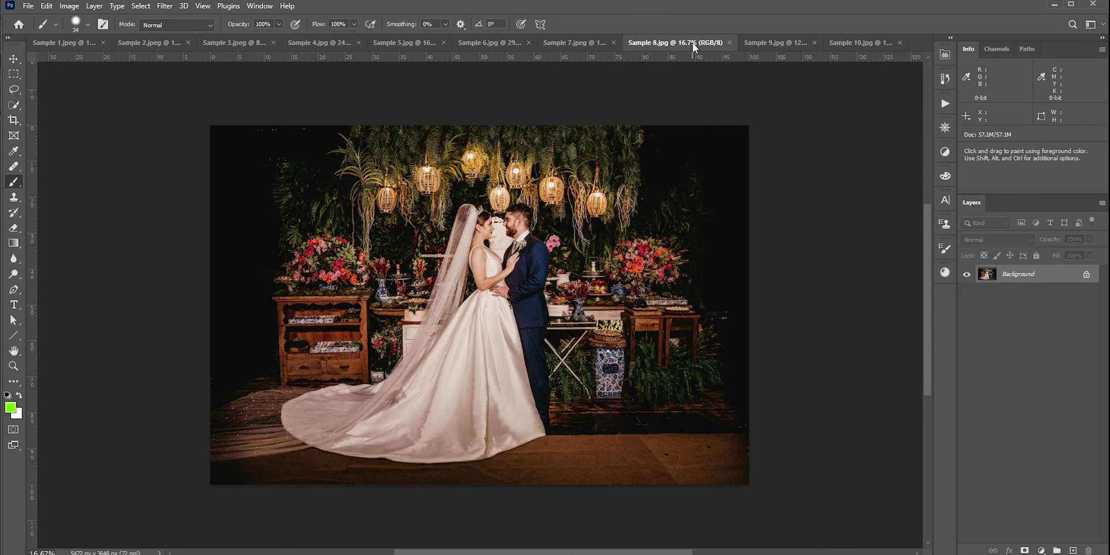
scroll(503, 226, up, 3)
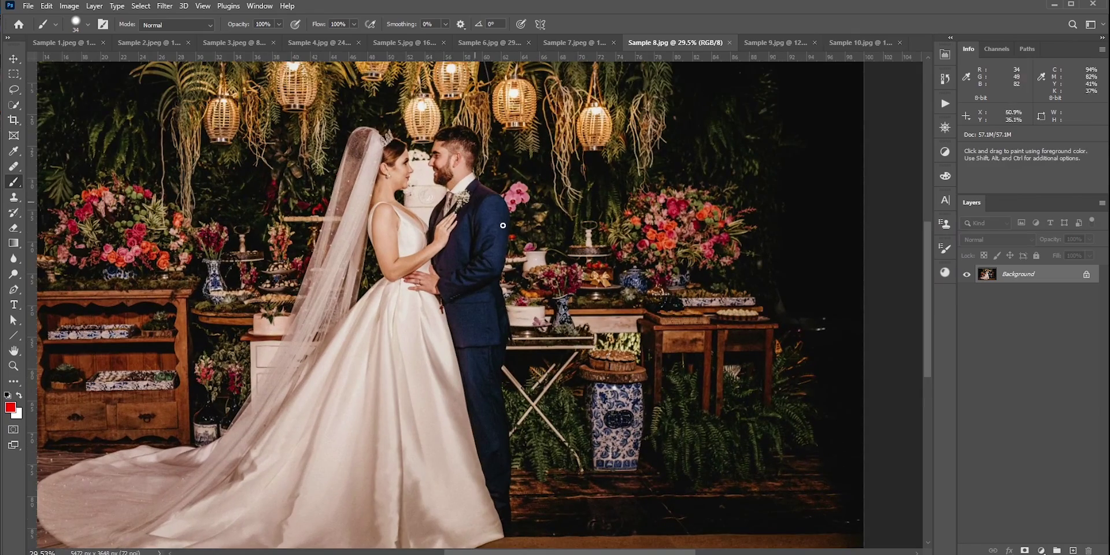
mouse_move(527, 347)
mouse_down()
mouse_move(521, 127)
mouse_move(548, 111)
mouse_up()
Paint a short red mark near the cake, then a large red X with a bigger brush
scroll(422, 142, up, 5)
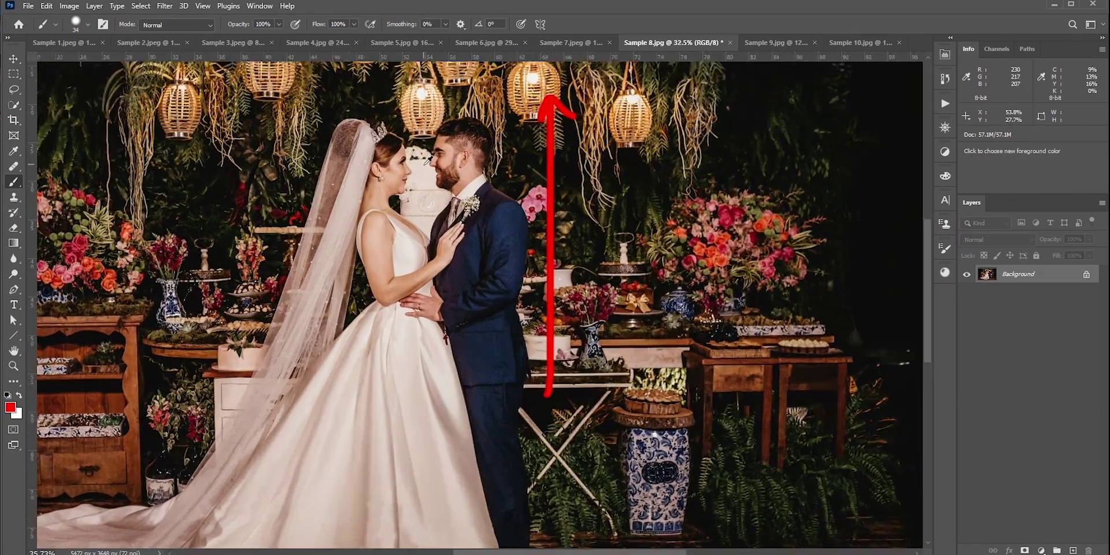
key(bracketleft)
key(bracketleft)
key(bracketleft)
drag(394, 162, 419, 149)
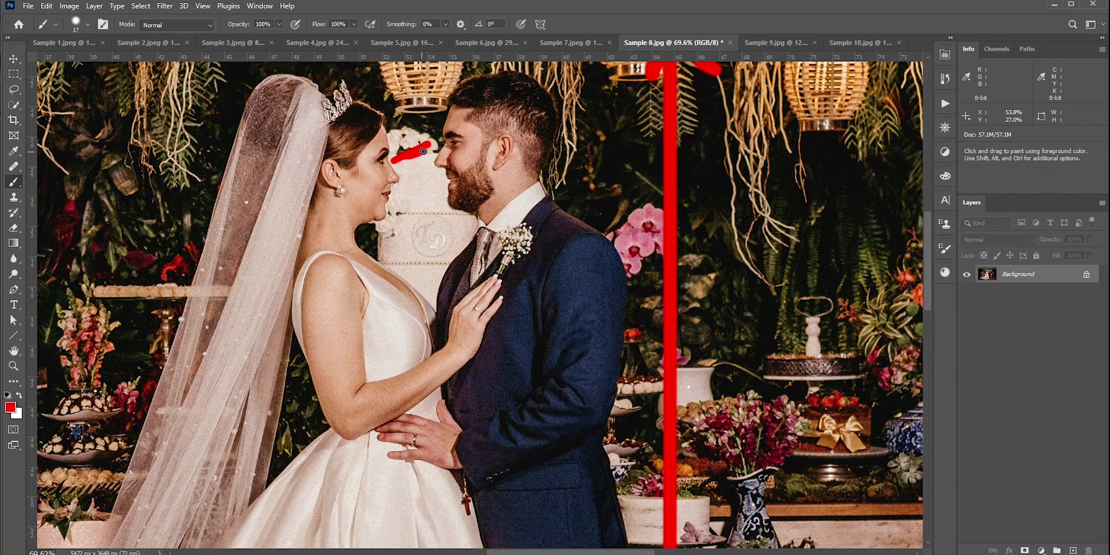
scroll(419, 150, down, 5)
key(bracketright)
key(bracketright)
key(bracketright)
key(bracketright)
key(bracketright)
drag(610, 161, 539, 315)
drag(523, 185, 631, 311)
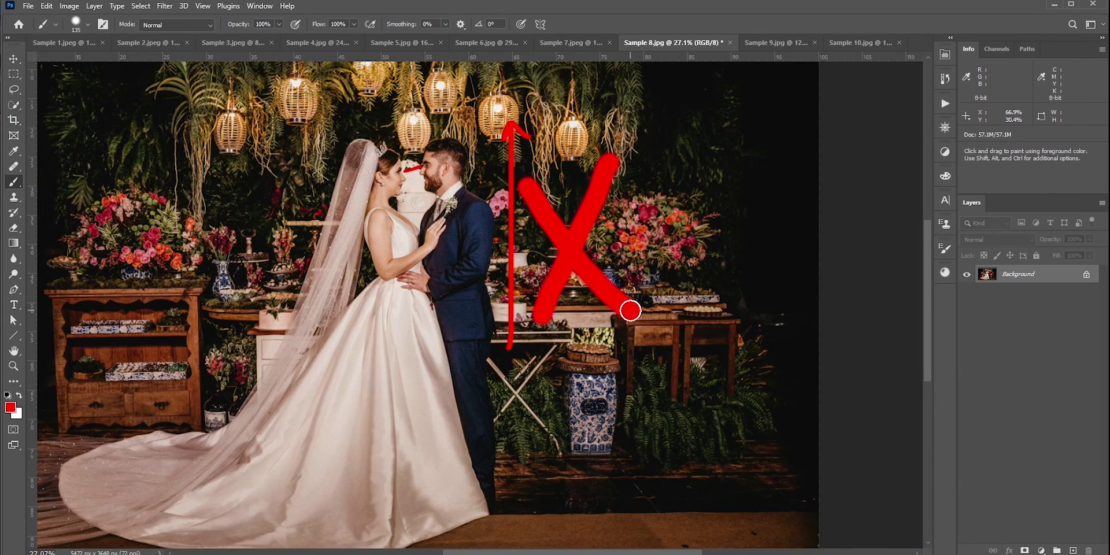
On Sample 9.jpg, shrink the brush and paint a red vertical arrow left of the groom
click(767, 43)
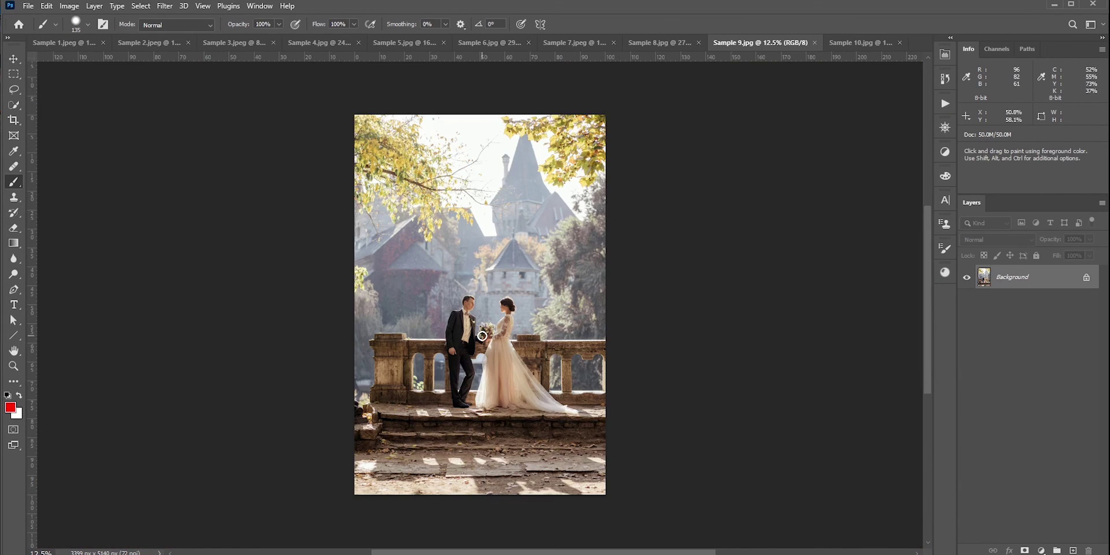
scroll(483, 336, up, 8)
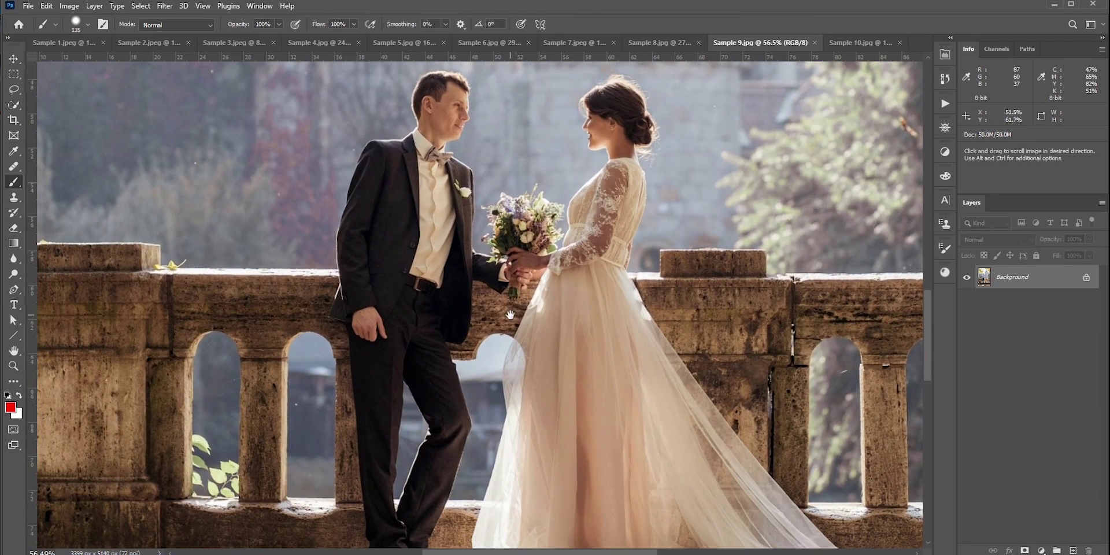
drag(508, 322, 489, 322)
scroll(508, 322, down, 2)
mouse_move(333, 467)
mouse_down()
mouse_move(325, 154)
mouse_move(310, 182)
mouse_move(321, 150)
mouse_move(344, 162)
mouse_up()
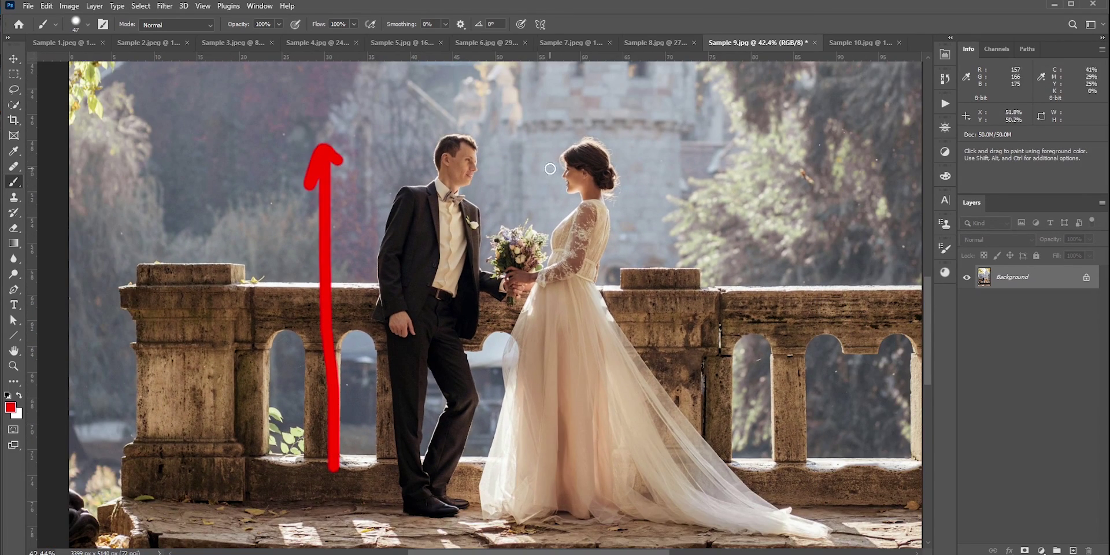
With a finer brush, circle the bouquet in red and paint a red X right of the bride
scroll(549, 180, up, 2)
scroll(549, 180, up, 2)
mouse_move(543, 180)
mouse_down()
mouse_move(581, 155)
mouse_move(424, 144)
mouse_move(428, 159)
mouse_move(423, 144)
mouse_move(454, 131)
mouse_up()
scroll(498, 205, down, 3)
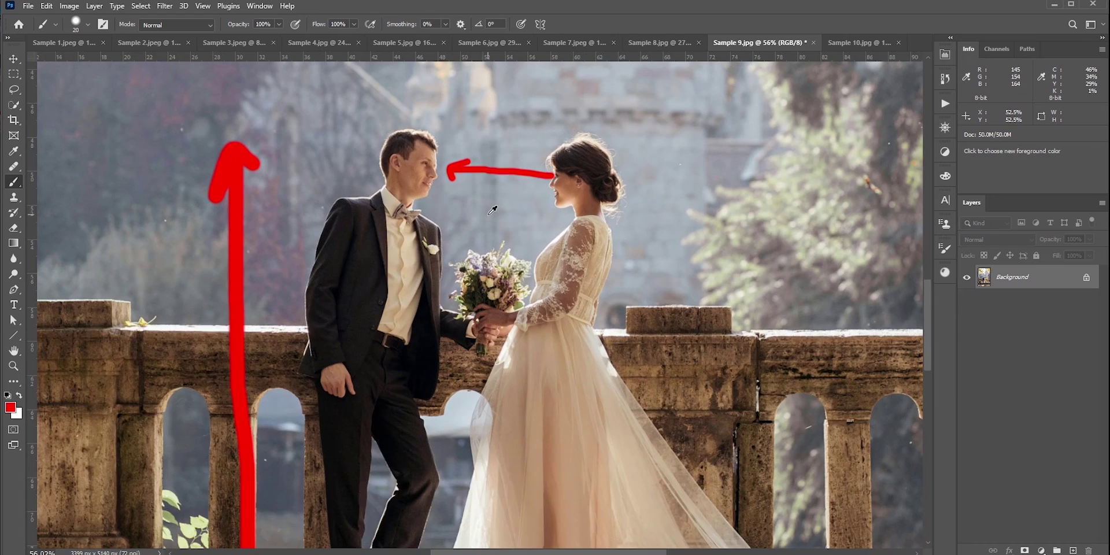
mouse_move(490, 269)
mouse_down()
mouse_move(450, 329)
mouse_move(496, 341)
mouse_move(519, 294)
mouse_move(502, 268)
mouse_up()
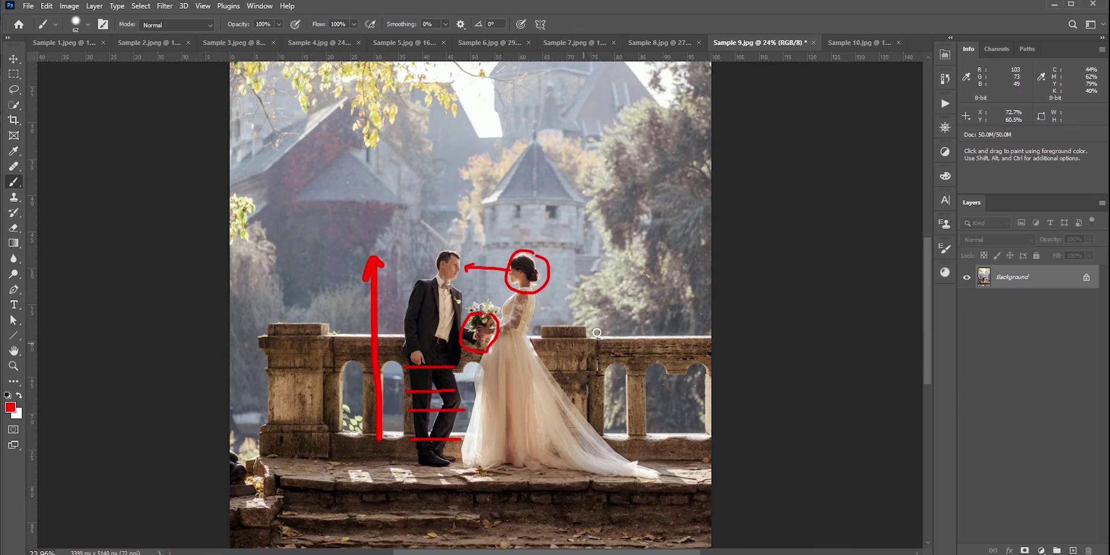
drag(616, 280, 572, 371)
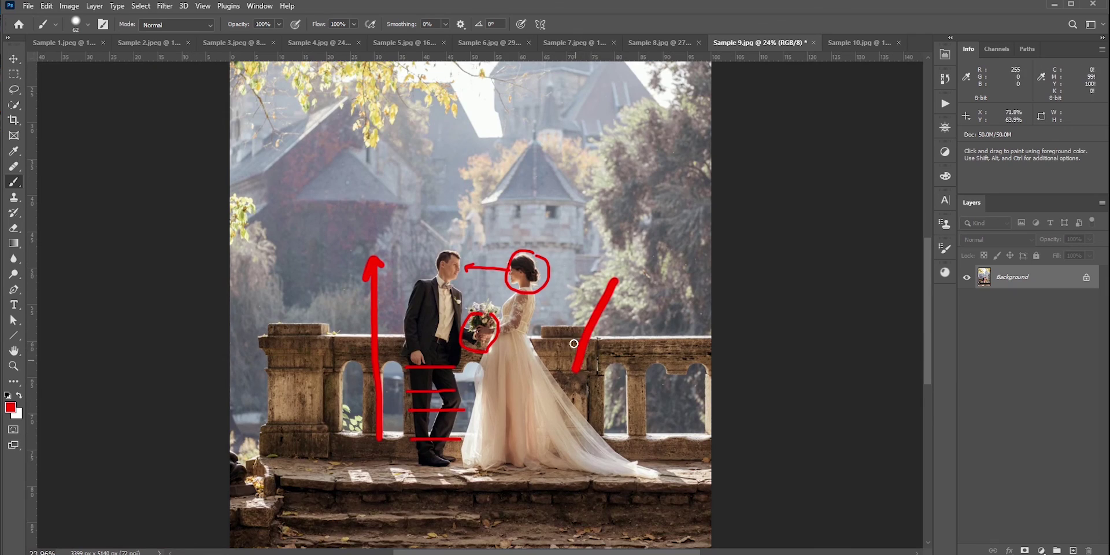
drag(563, 291, 630, 377)
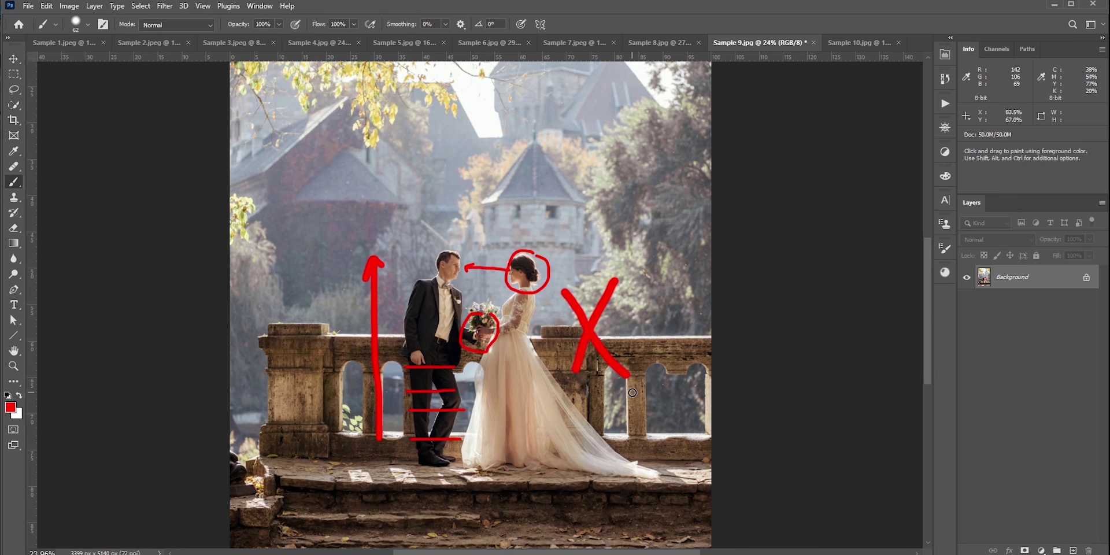
On Sample 10.jpg, paint a red arrow rising from the boy, circle him, and fit the photo on screen
click(853, 43)
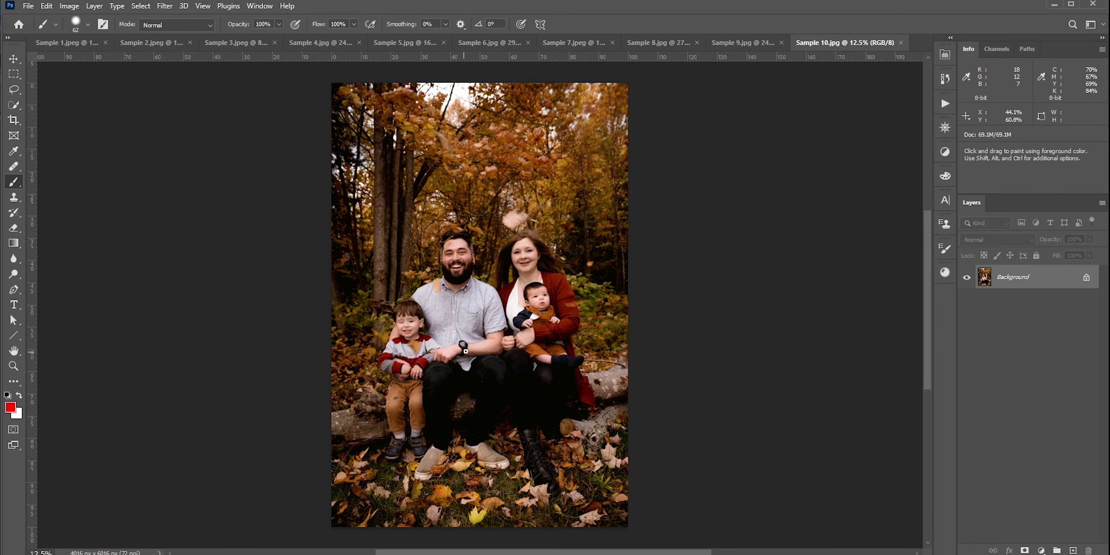
scroll(464, 347, up, 3)
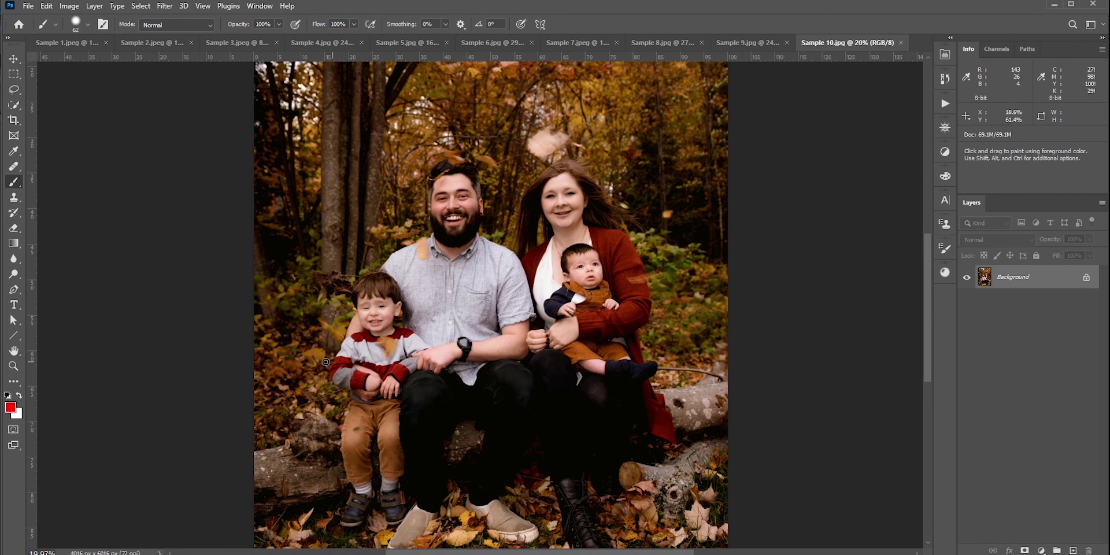
mouse_move(326, 362)
mouse_down()
mouse_move(340, 169)
mouse_move(328, 187)
mouse_move(335, 169)
mouse_move(362, 181)
mouse_up()
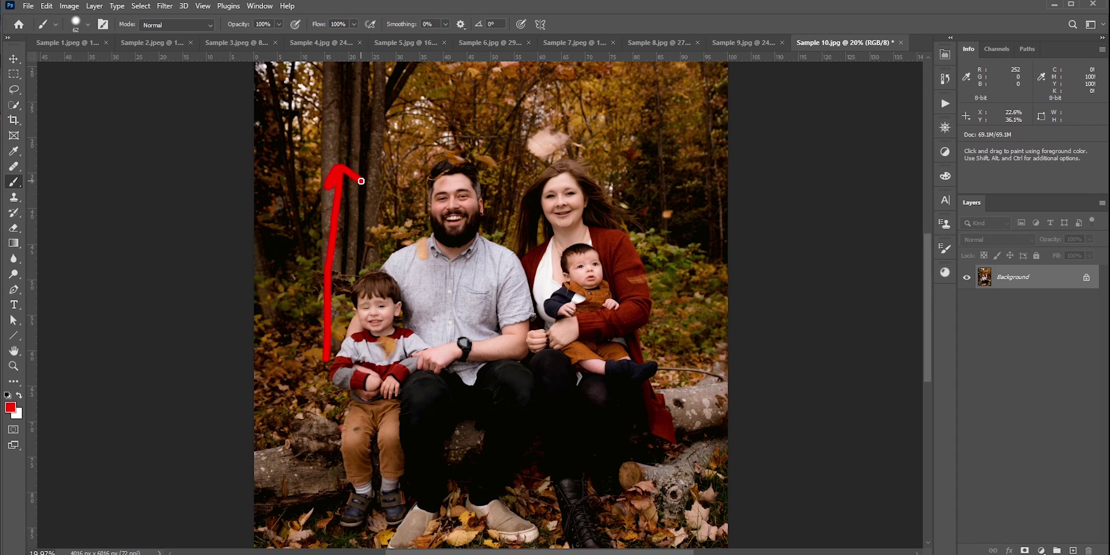
mouse_move(375, 265)
mouse_down()
mouse_move(432, 355)
mouse_move(367, 403)
mouse_move(347, 286)
mouse_up()
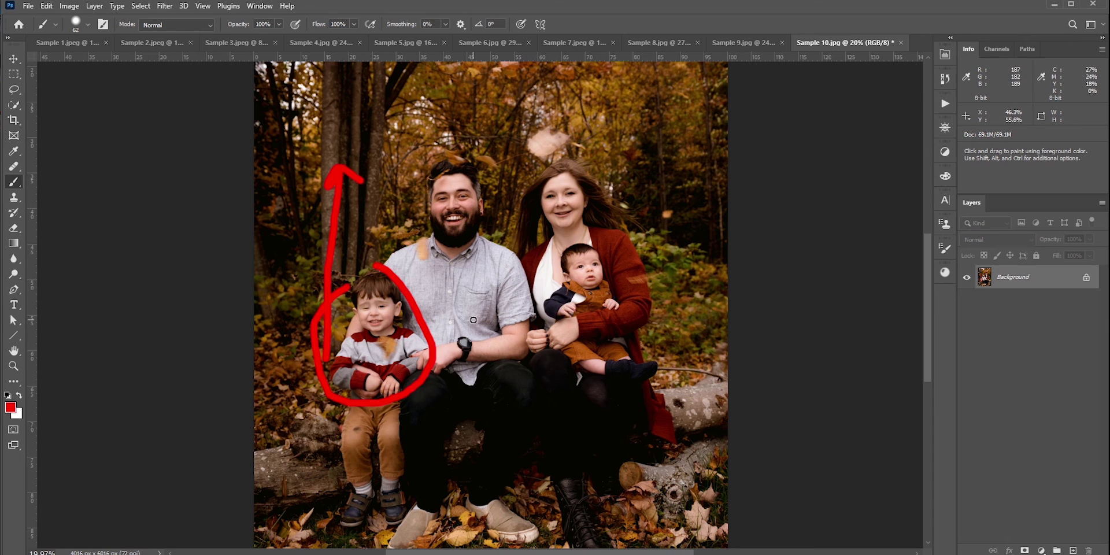
double_click(14, 351)
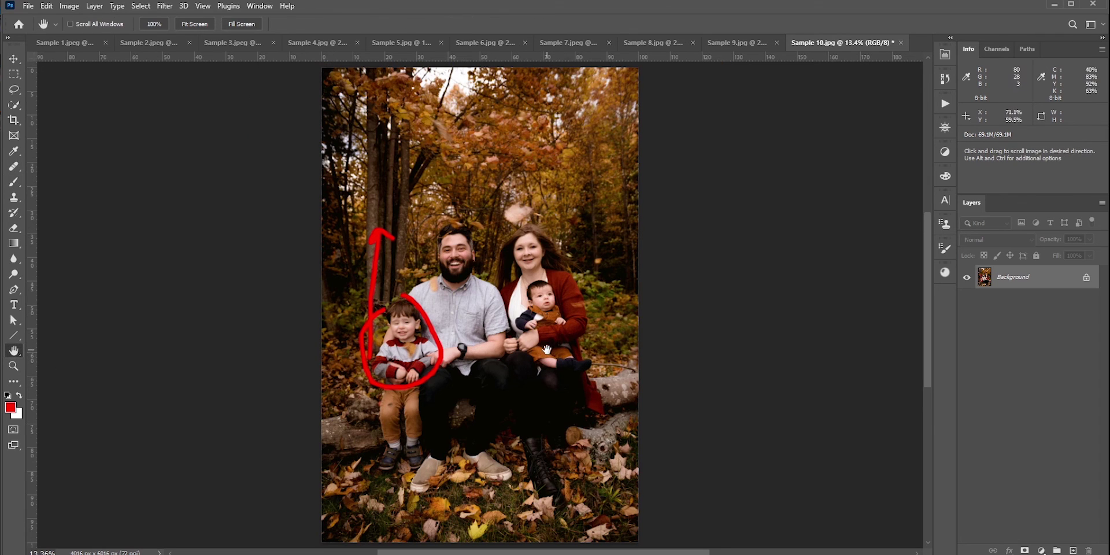
Cycle through the Sample 1–4 and 10 tabs, settle on Sample 4.jpg and select the Move tool
click(81, 44)
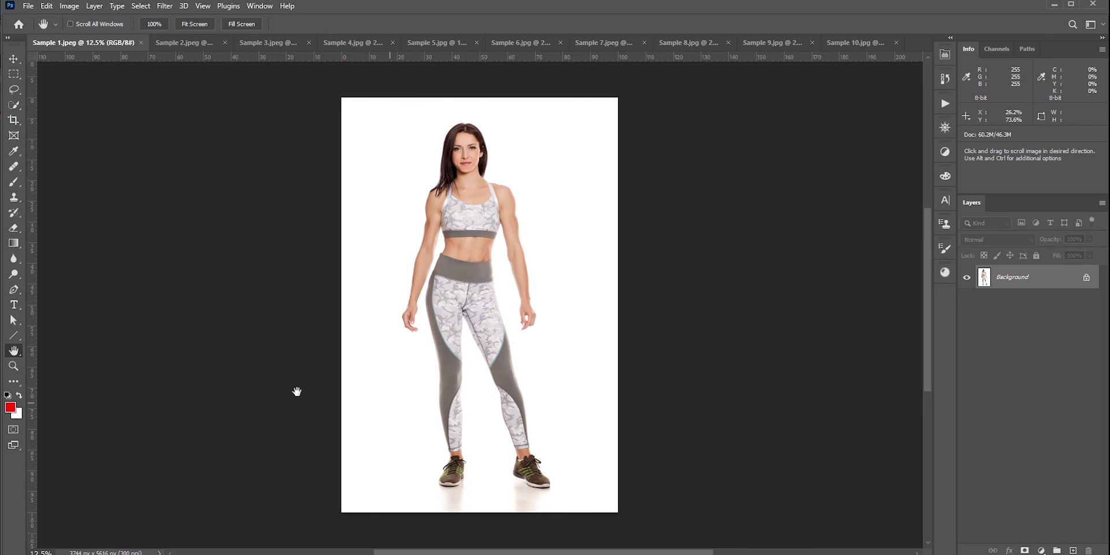
click(189, 44)
click(250, 43)
click(353, 42)
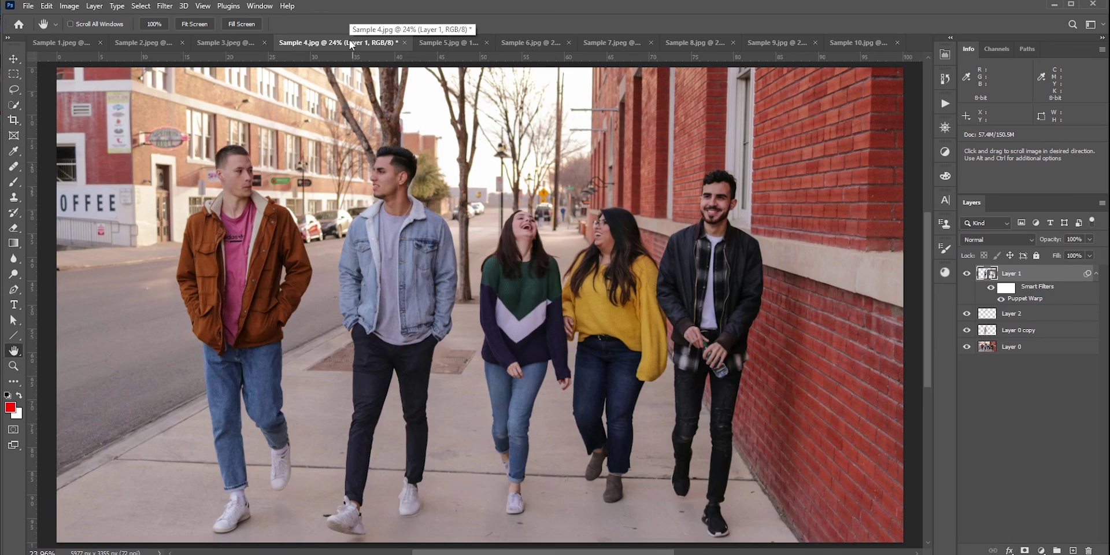
click(865, 41)
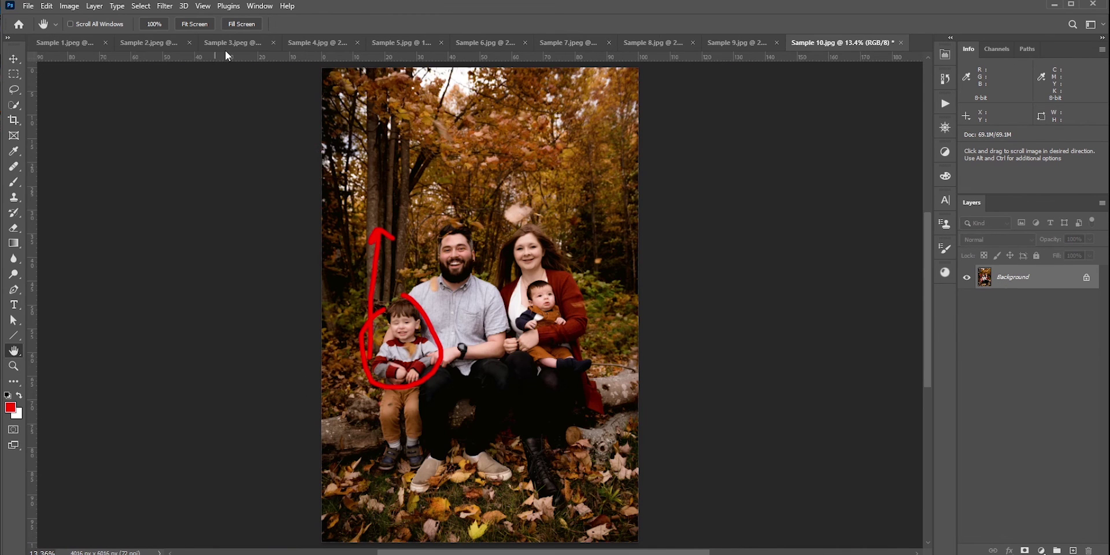
click(306, 41)
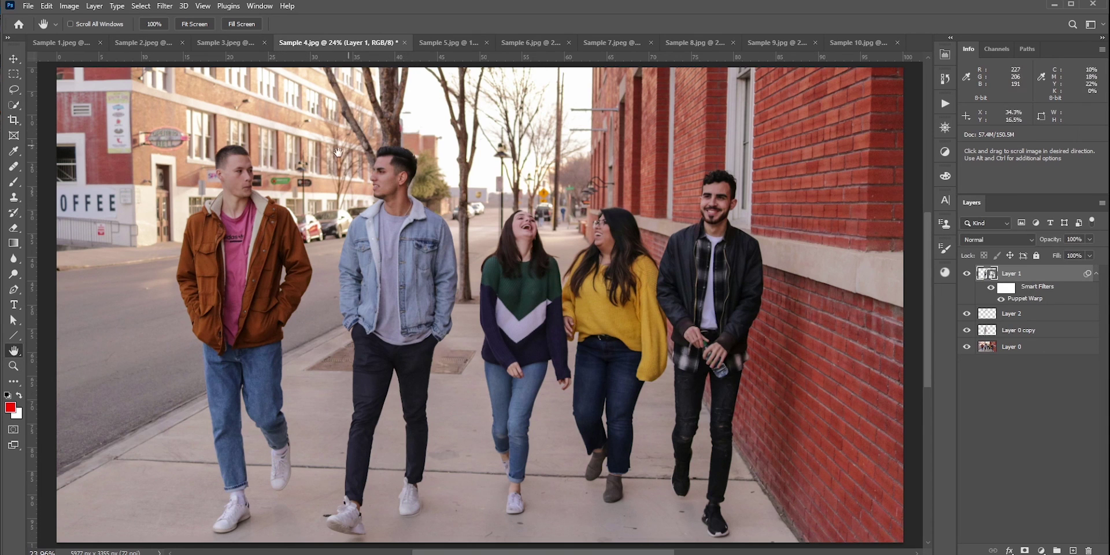
click(13, 58)
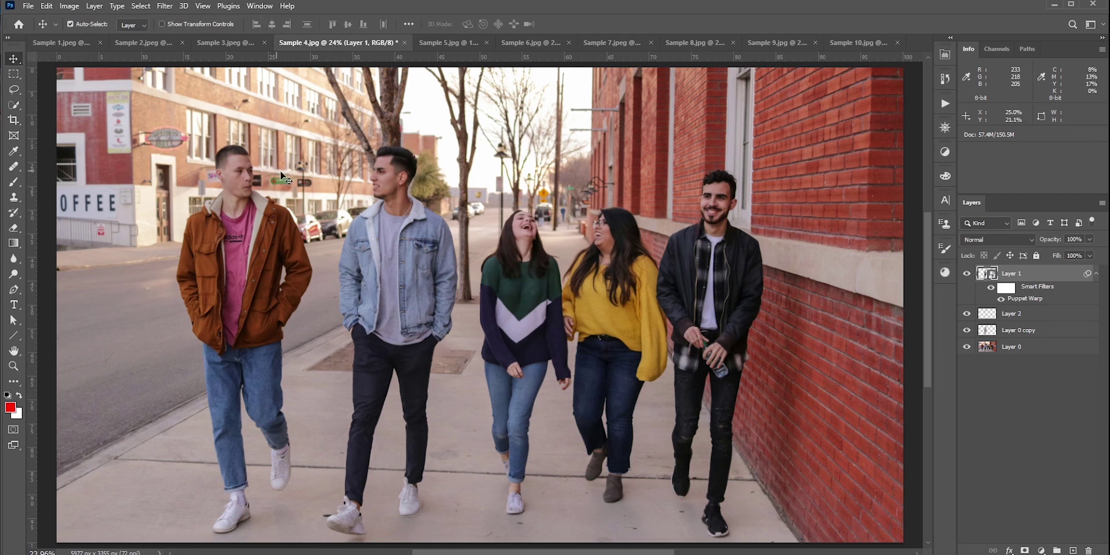